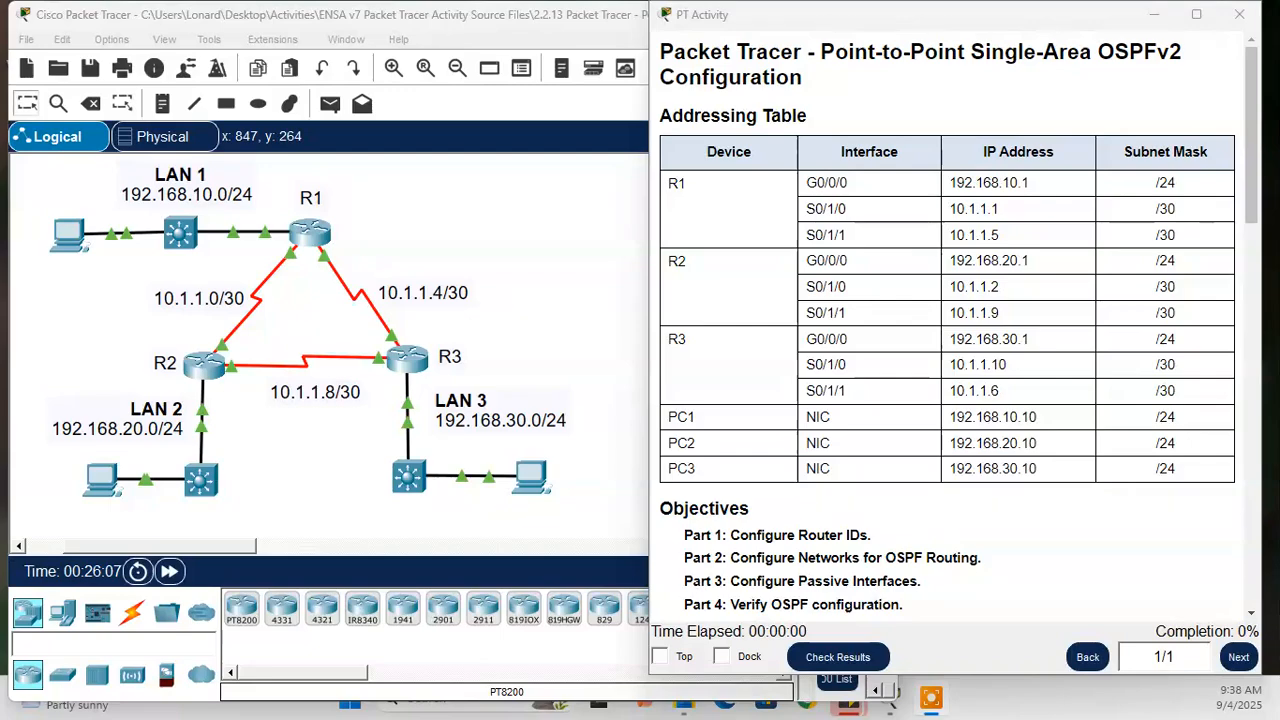
# - Move the activity instructions beside the topology and read the addressing table, objectives and Part 1 router ID tasks
pyautogui.moveTo(1015, 16); pyautogui.dragTo(811, 16)
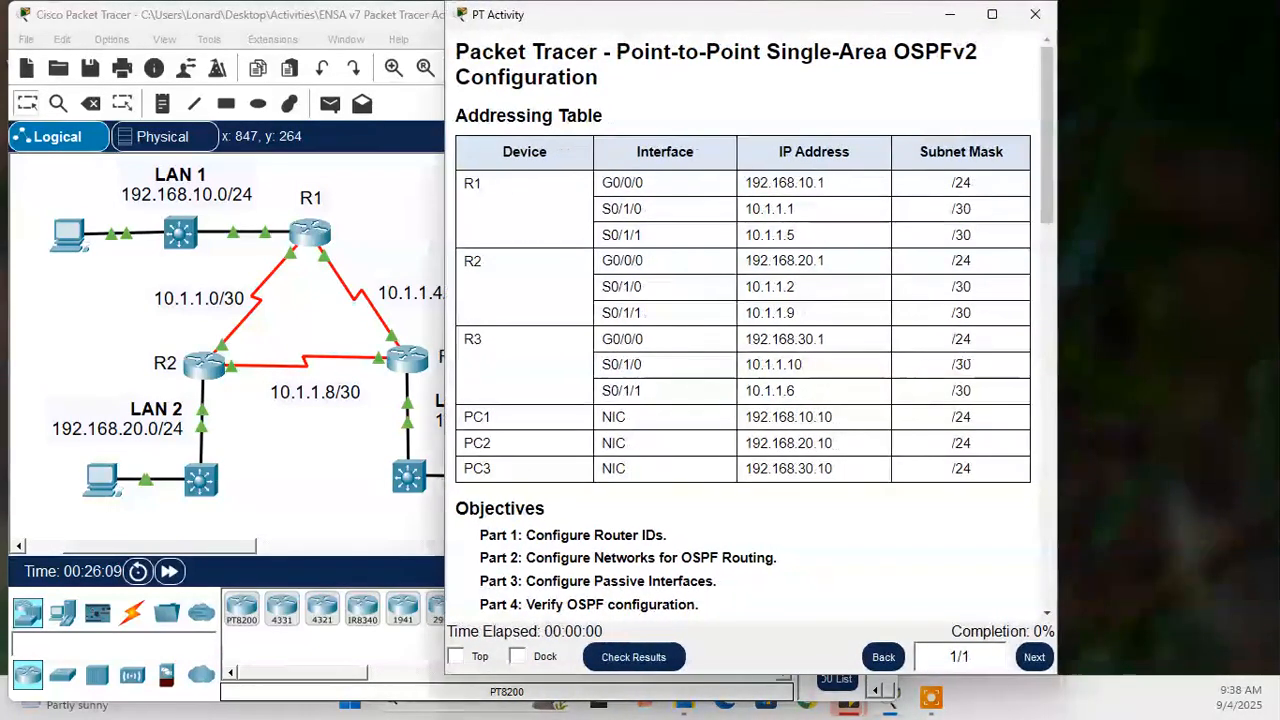
pyautogui.scroll(-1, 750, 400)
pyautogui.scroll(-2, 750, 330)
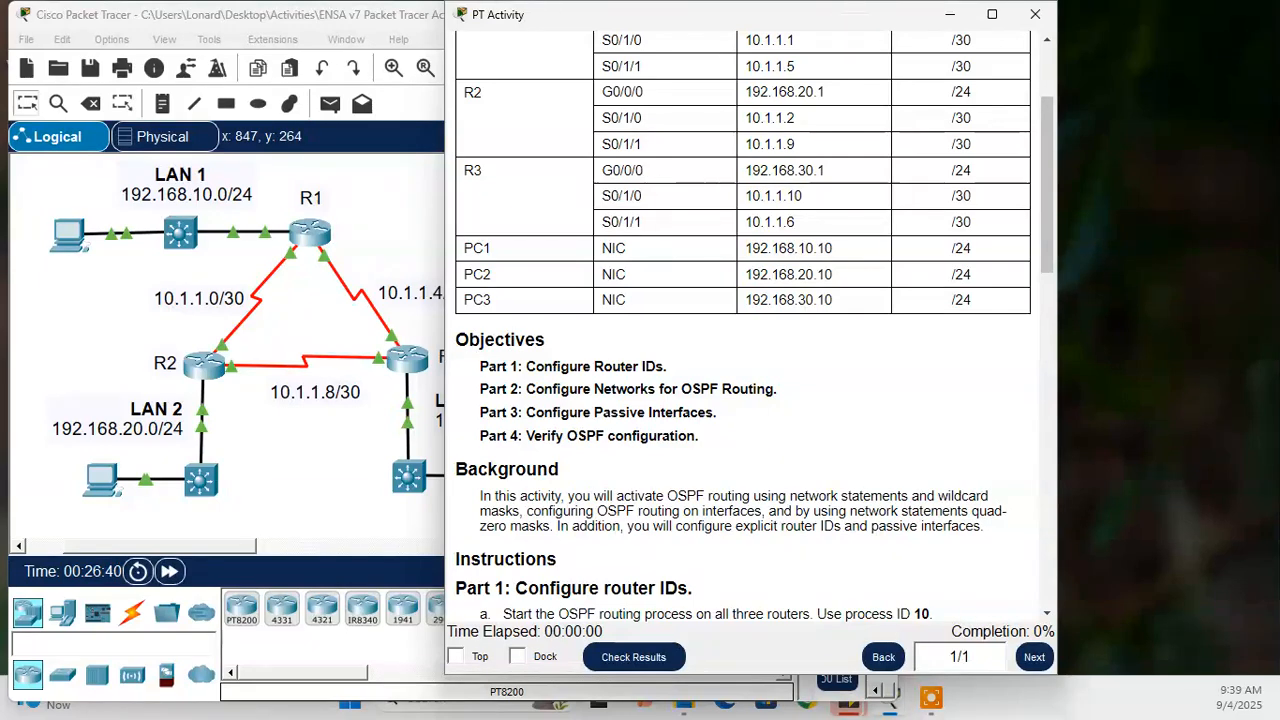
pyautogui.scroll(-2, 750, 325)
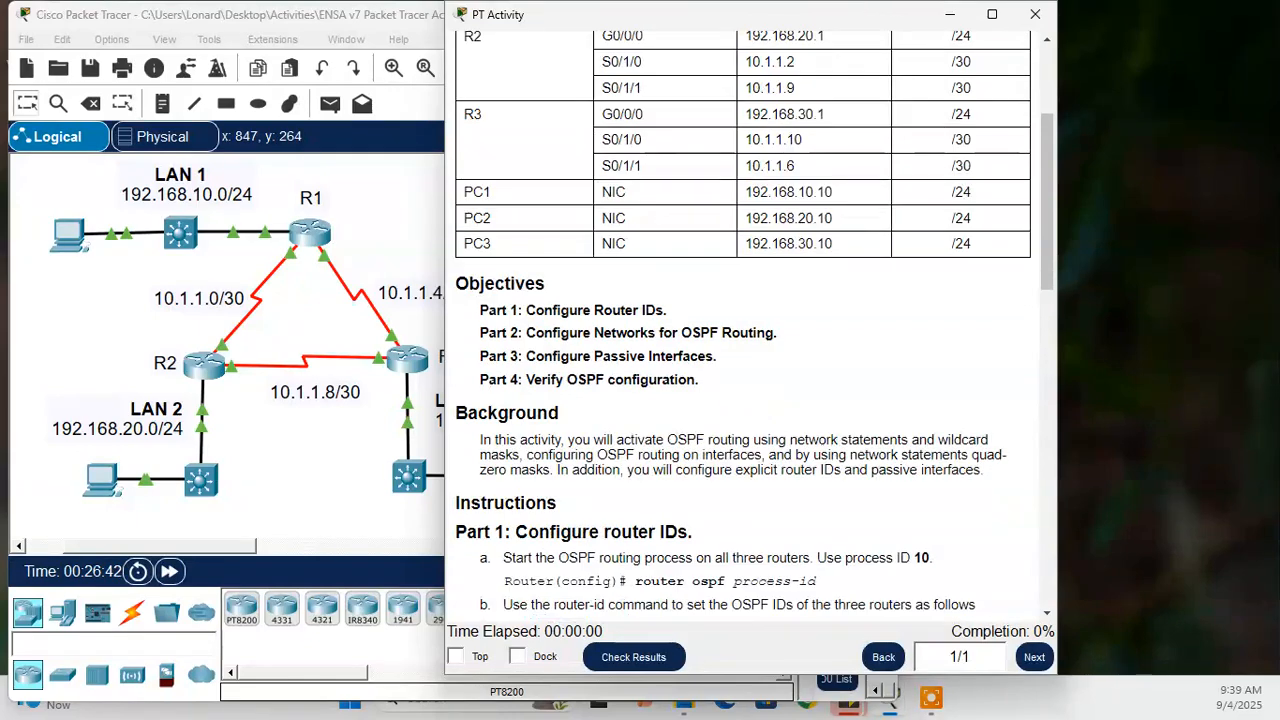
pyautogui.scroll(-3, 750, 337)
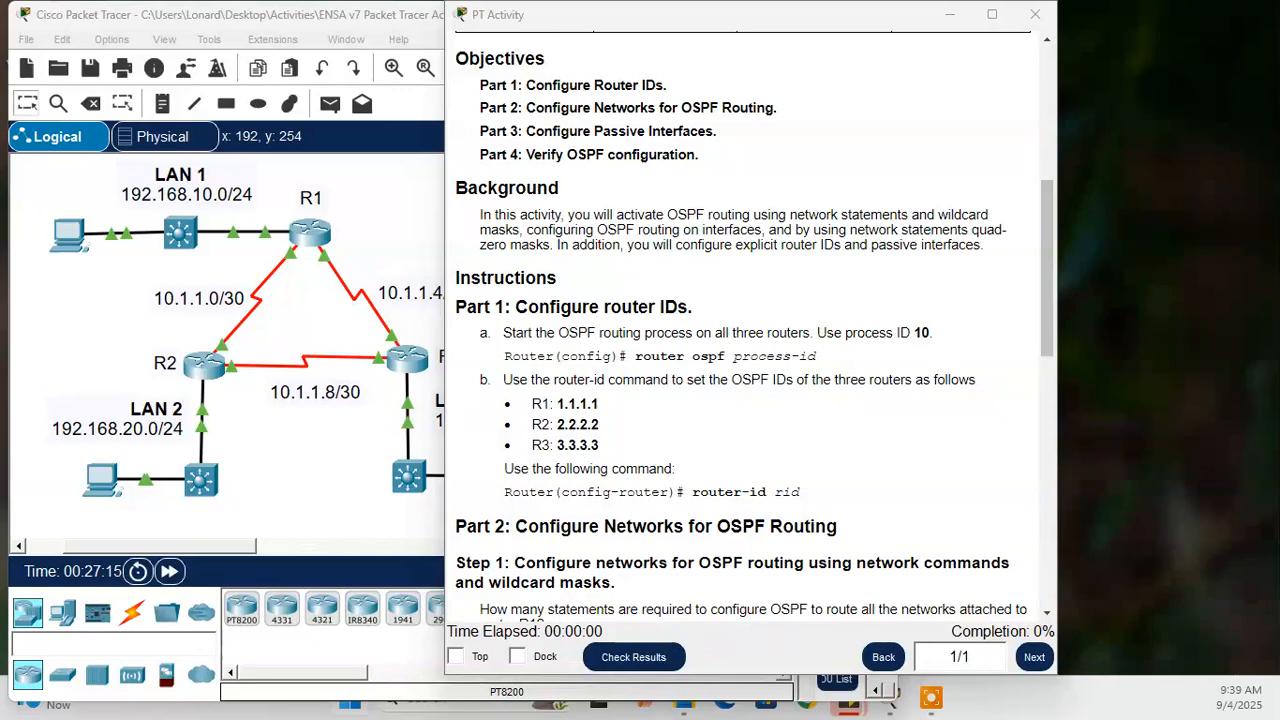
# - Switch to Notepad, create a blank note, discard the other open note window, and place the blank note below the instructions
pyautogui.press('Return')
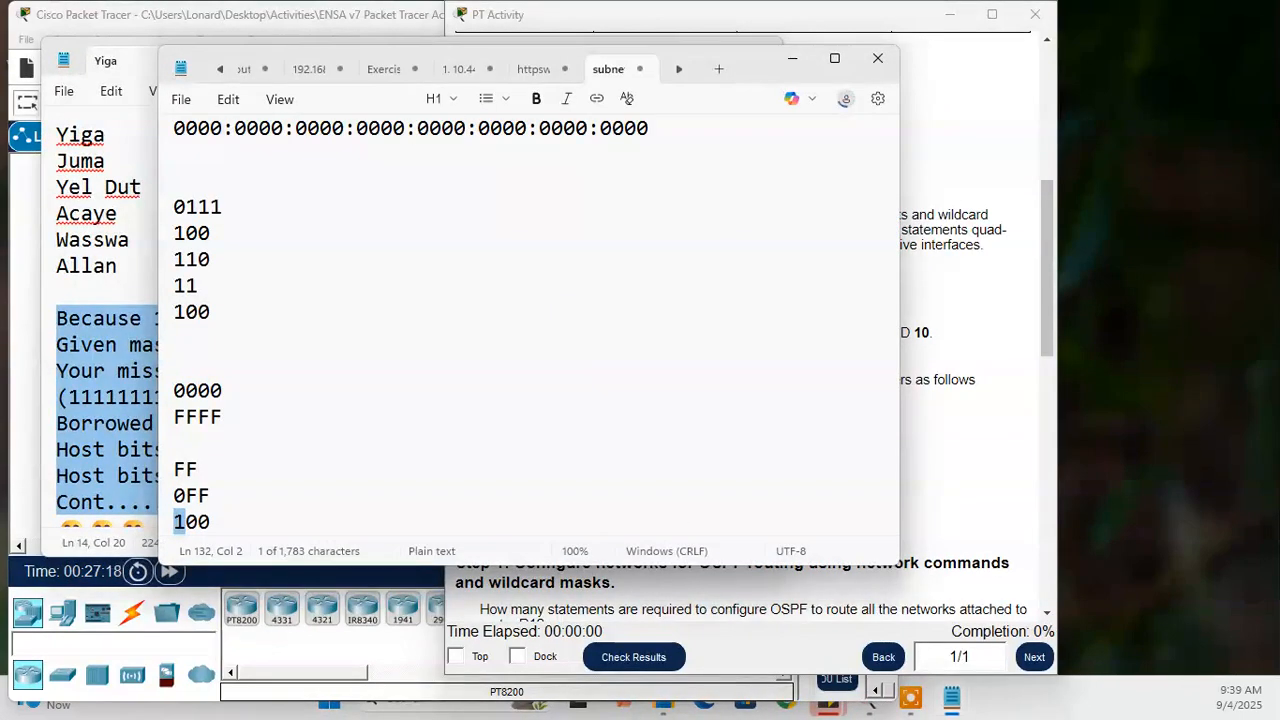
pyautogui.click(719, 69)
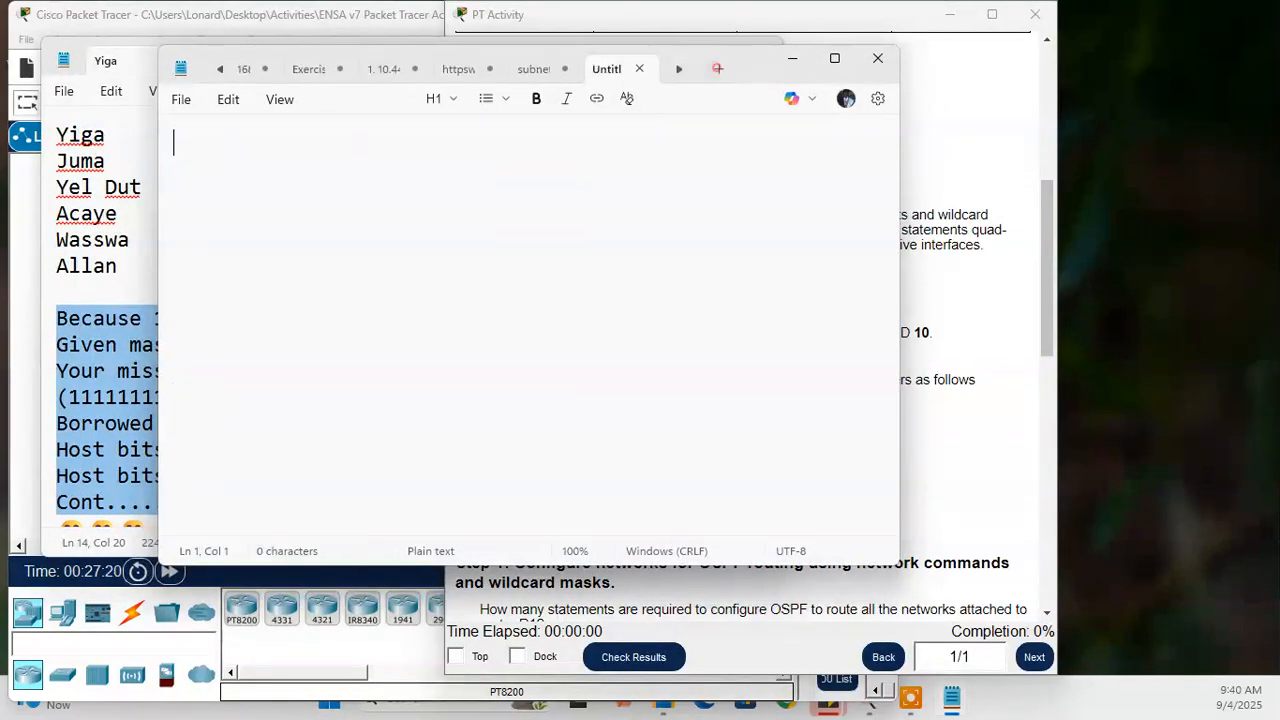
pyautogui.moveTo(752, 60); pyautogui.dragTo(656, 188)
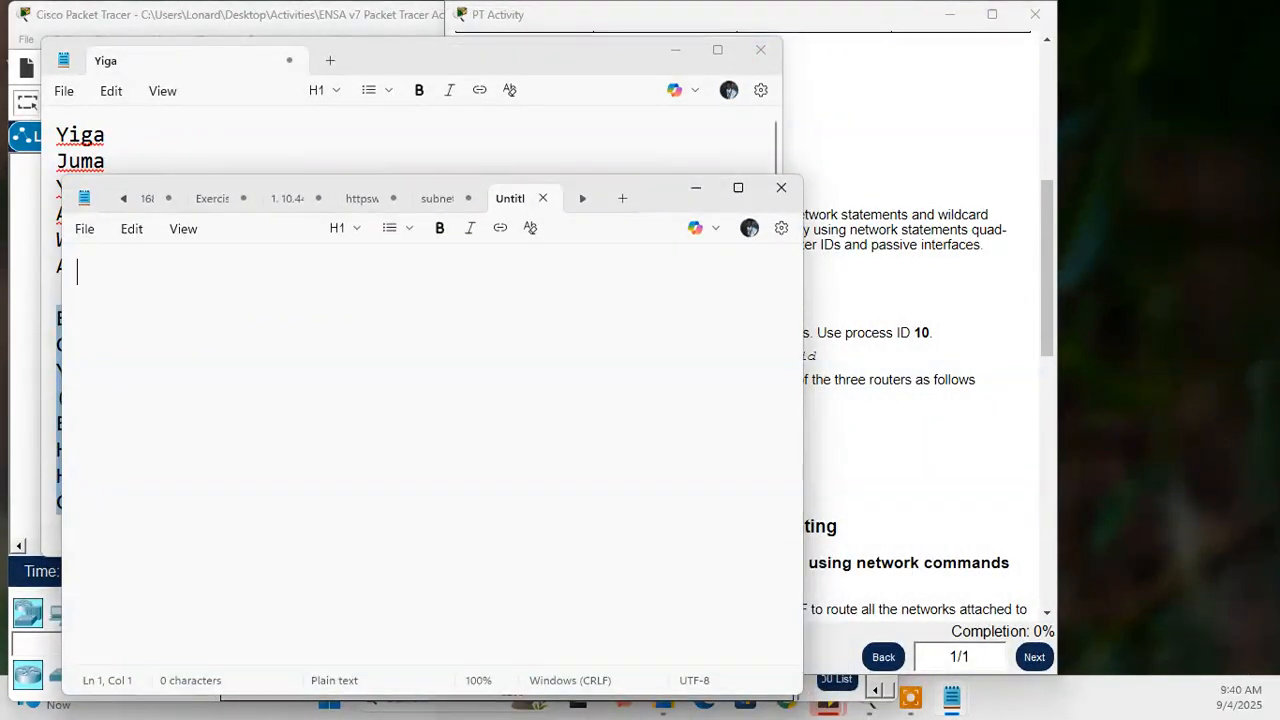
pyautogui.click(760, 49)
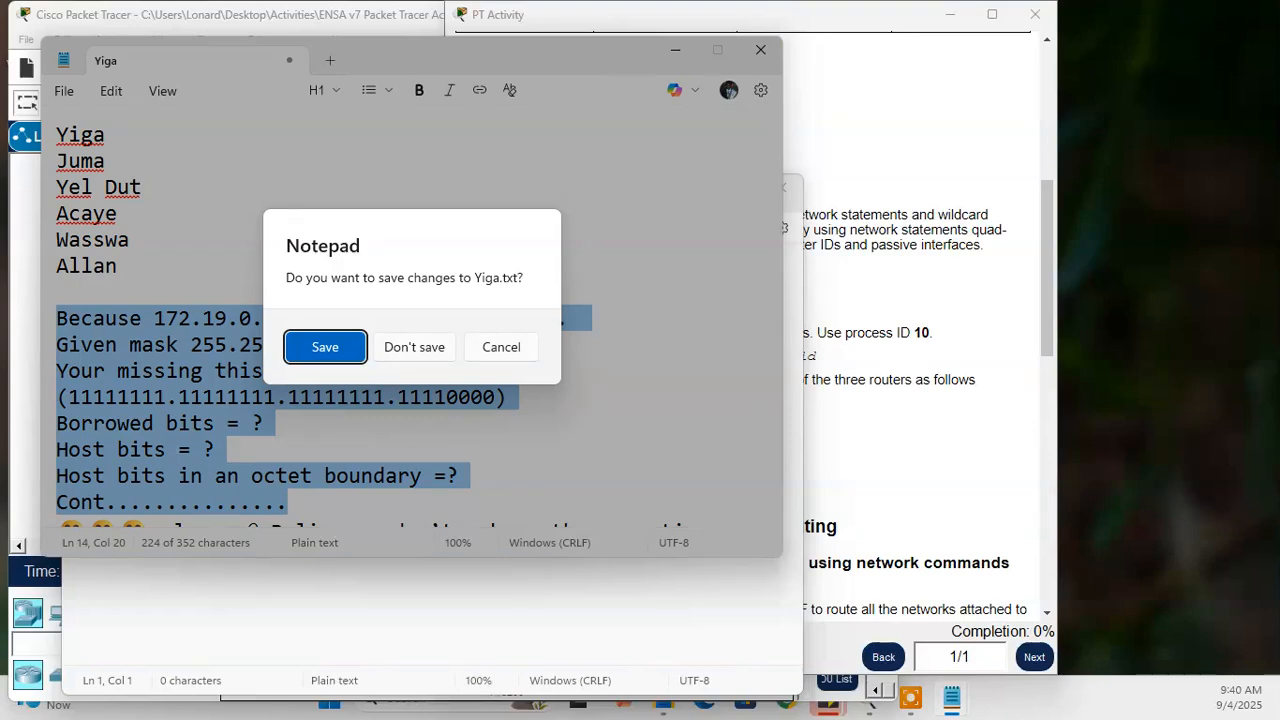
pyautogui.click(428, 344)
pyautogui.moveTo(655, 188); pyautogui.dragTo(913, 410)
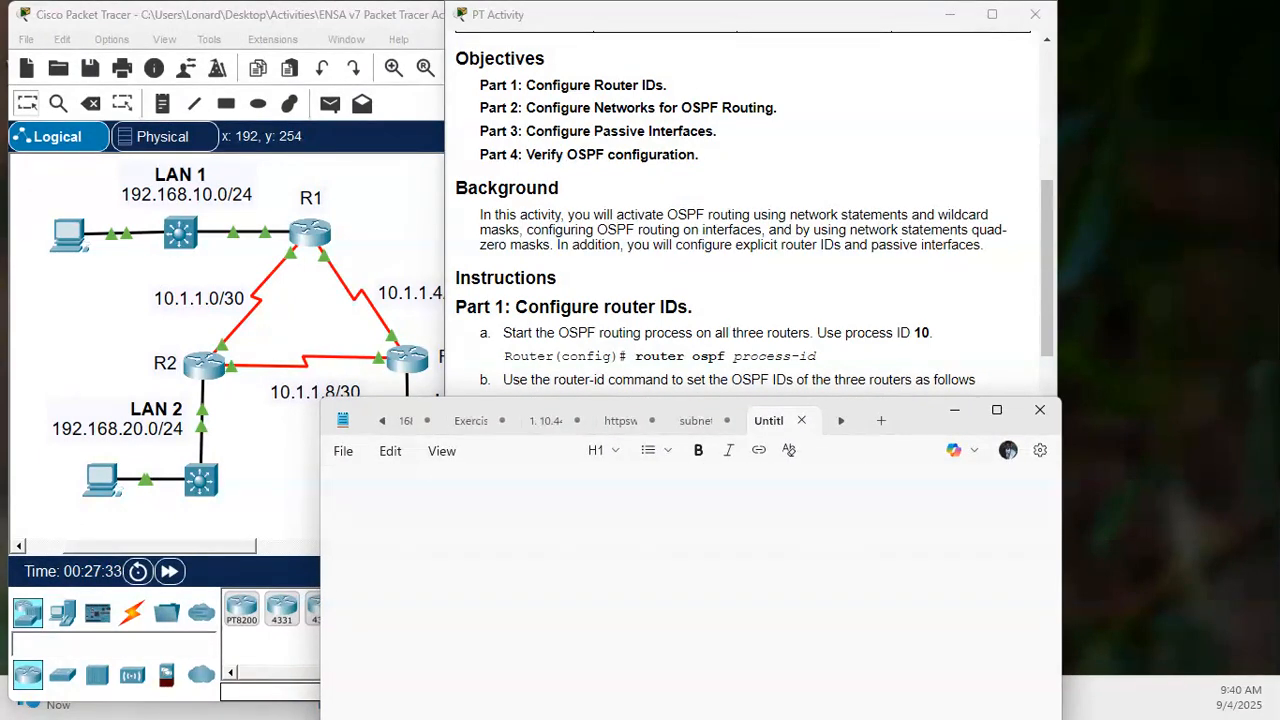
# - Write "router ospf 10" and "router-id 1.1.1.1" on separate lines in the blank note and select both lines
pyautogui.write('router ')
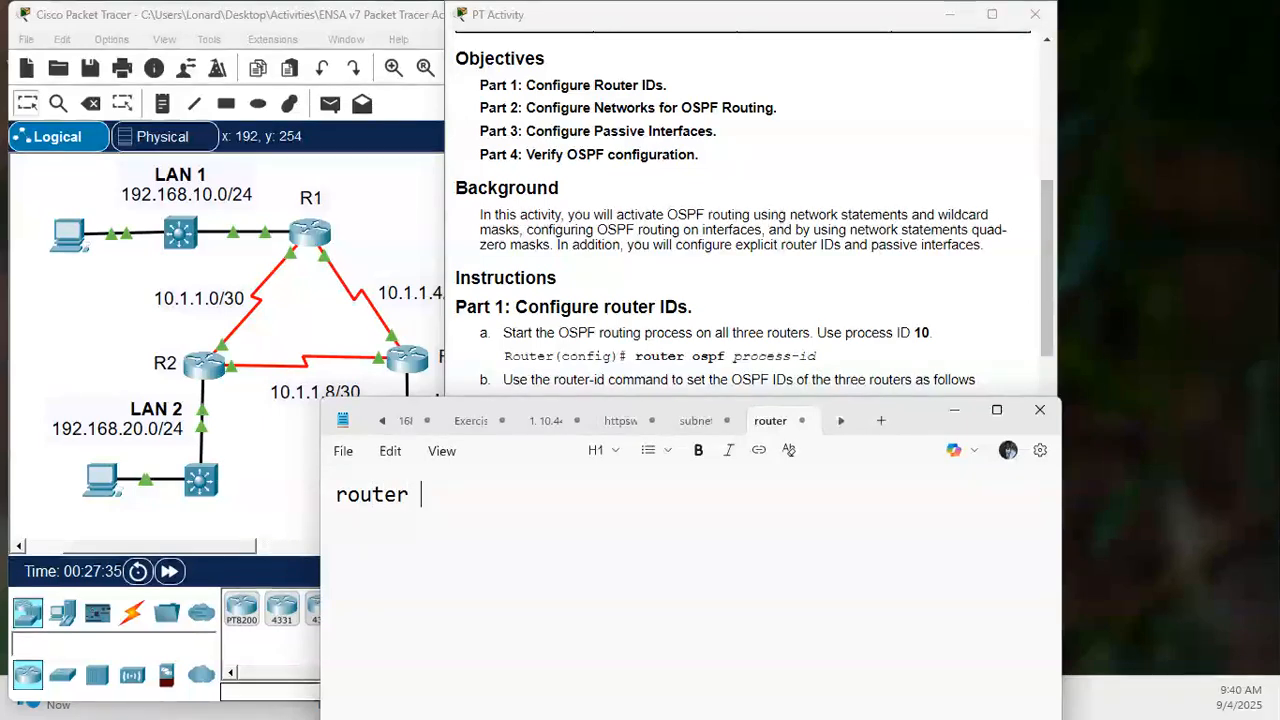
pyautogui.write('ospf ')
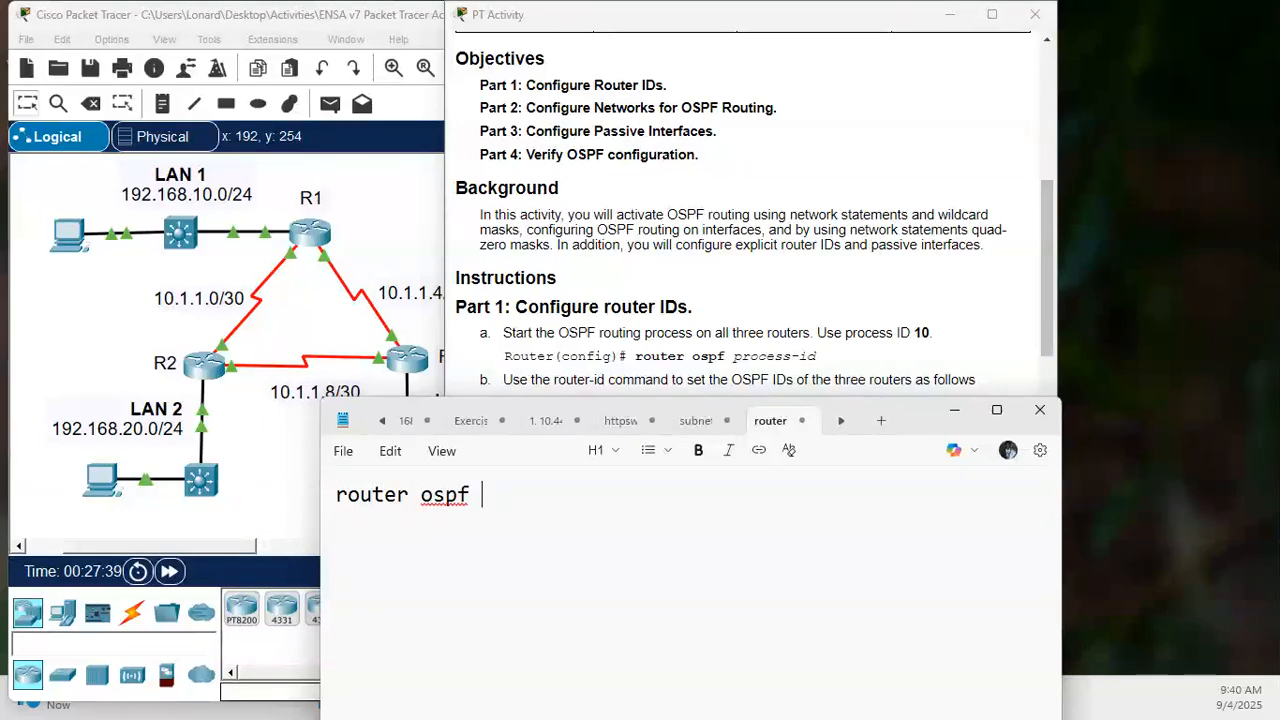
pyautogui.write('10')
pyautogui.press('Return')
pyautogui.write('route')
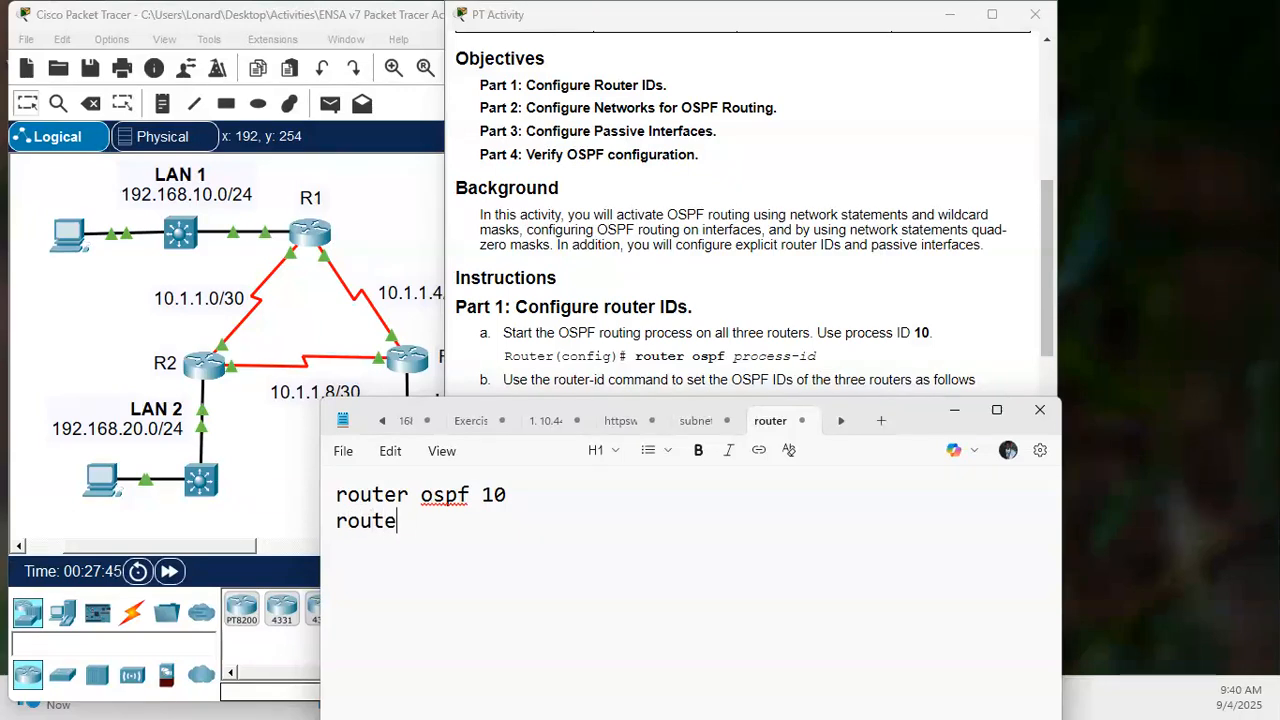
pyautogui.write('r-id')
pyautogui.write('1.1.1.1')
pyautogui.moveTo(543, 521); pyautogui.dragTo(335, 494)
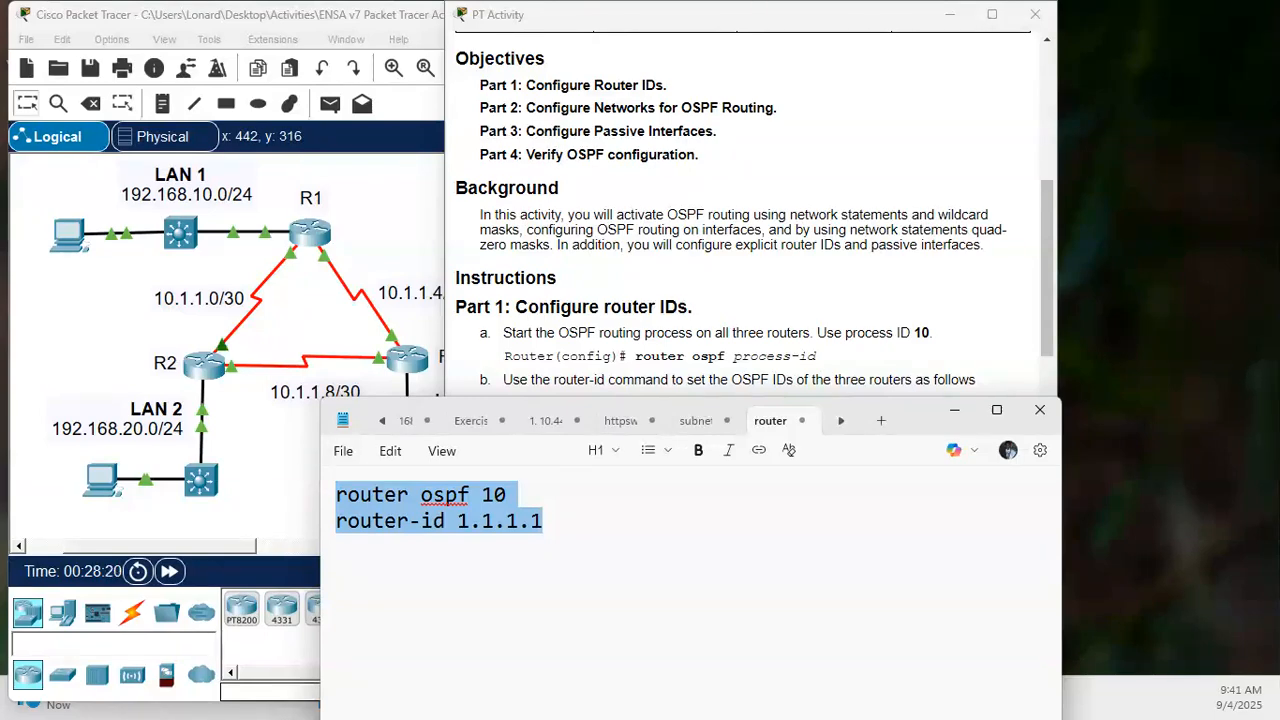
# - Switch back to Packet Tracer, open router R1's command line in a maximized window, and enter privileged EXEC mode
pyautogui.click(261, 449)
pyautogui.click(300, 240)
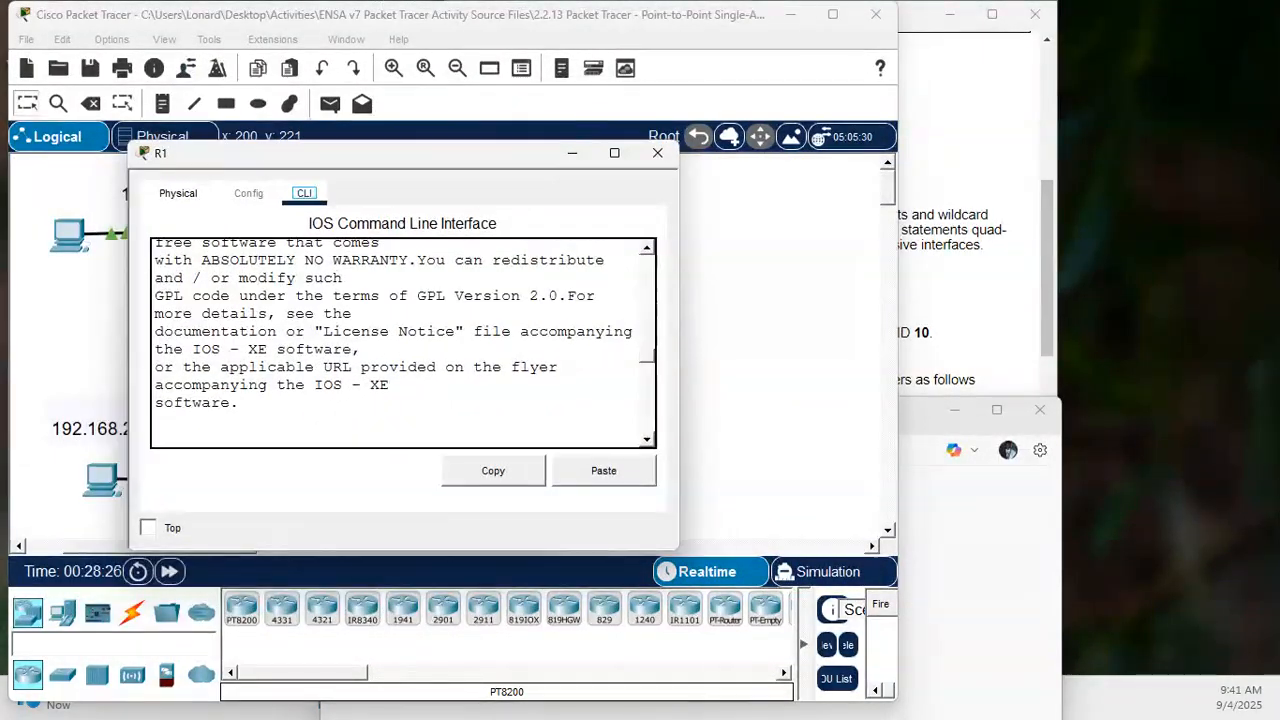
pyautogui.click(614, 152)
pyautogui.press('Return')
pyautogui.press('Return')
pyautogui.press('Return')
pyautogui.press('Return')
pyautogui.write('en')
pyautogui.press('Return')
pyautogui.press('Return')
pyautogui.press('Return')
pyautogui.press('Return')
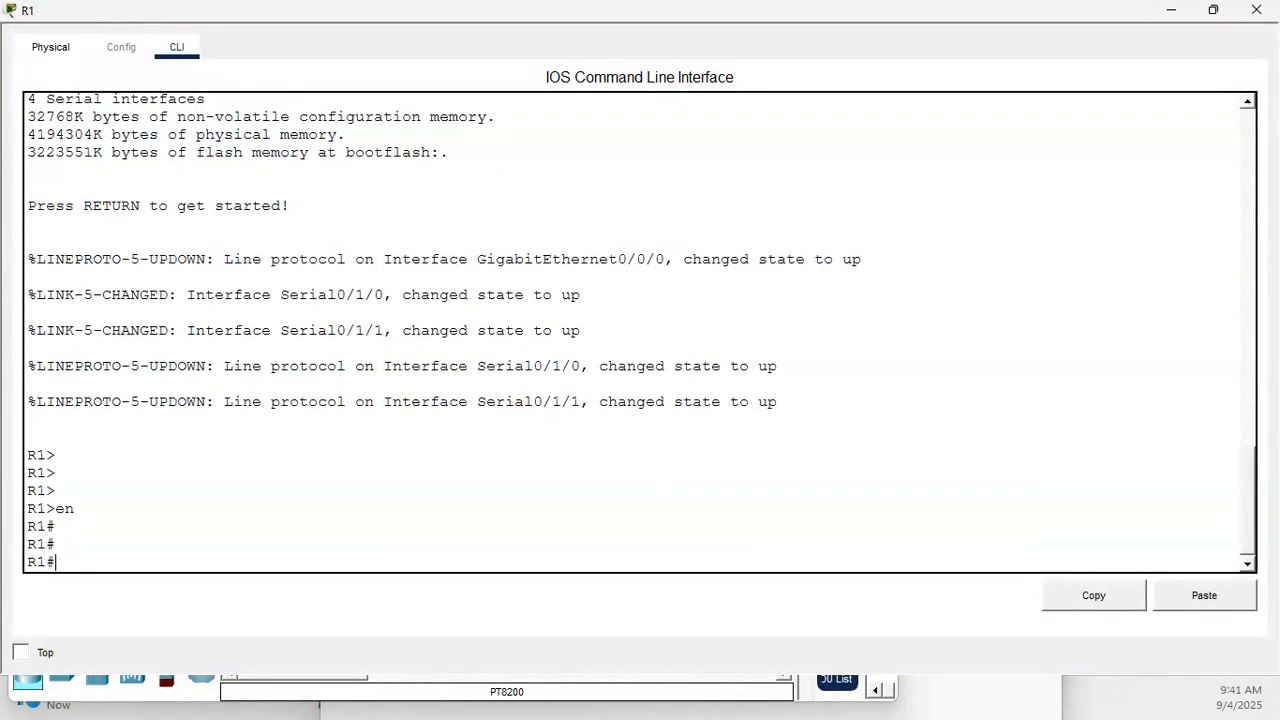
# - Enter global configuration mode on R1 with "conf t"
pyautogui.write('con')
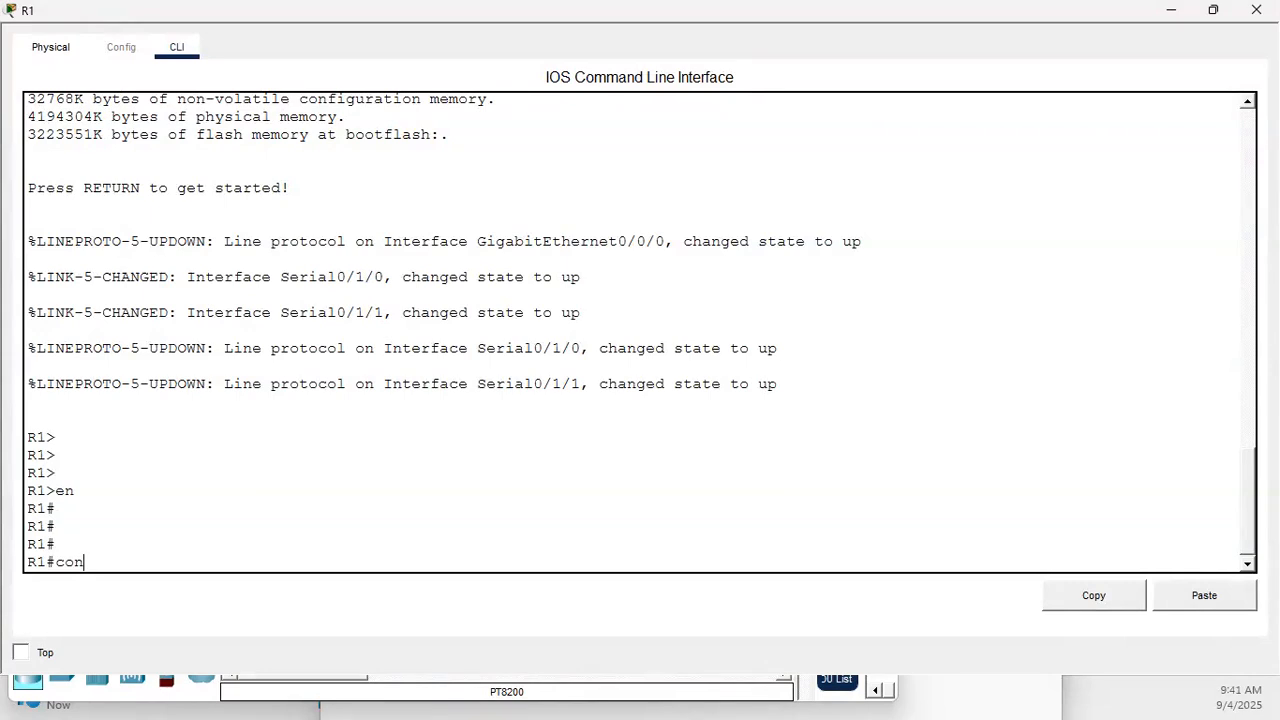
pyautogui.press('Return')
pyautogui.press('Return')
pyautogui.press('Return')
pyautogui.press('Return')
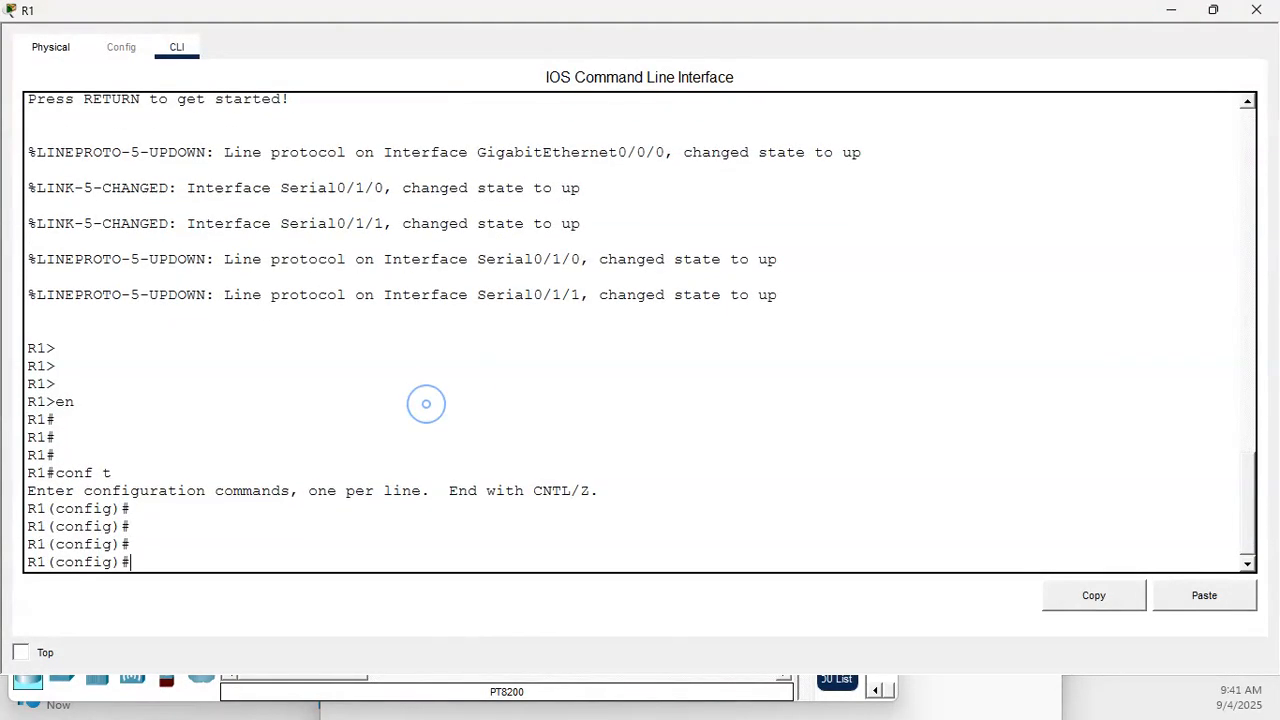
# - Try to paste the prepared OSPF commands into R1's command line, and return to its configuration prompt
pyautogui.click(1204, 591)
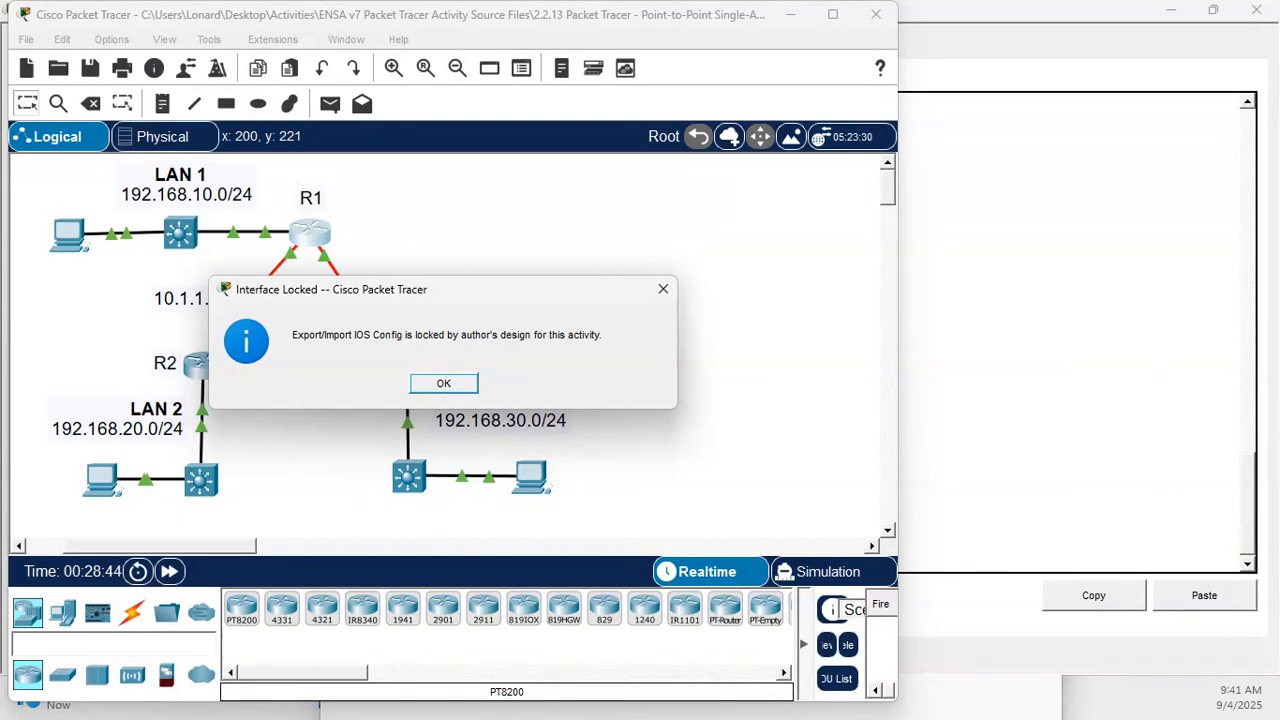
pyautogui.click(441, 383)
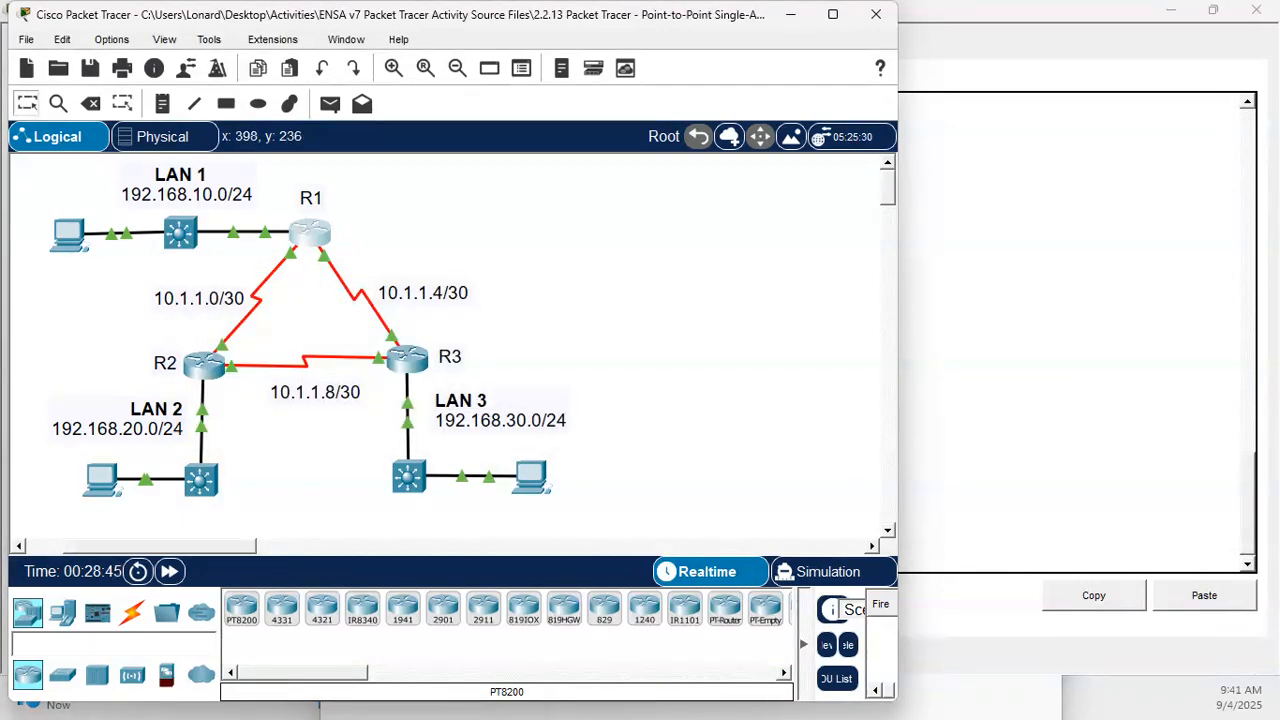
pyautogui.click(303, 241)
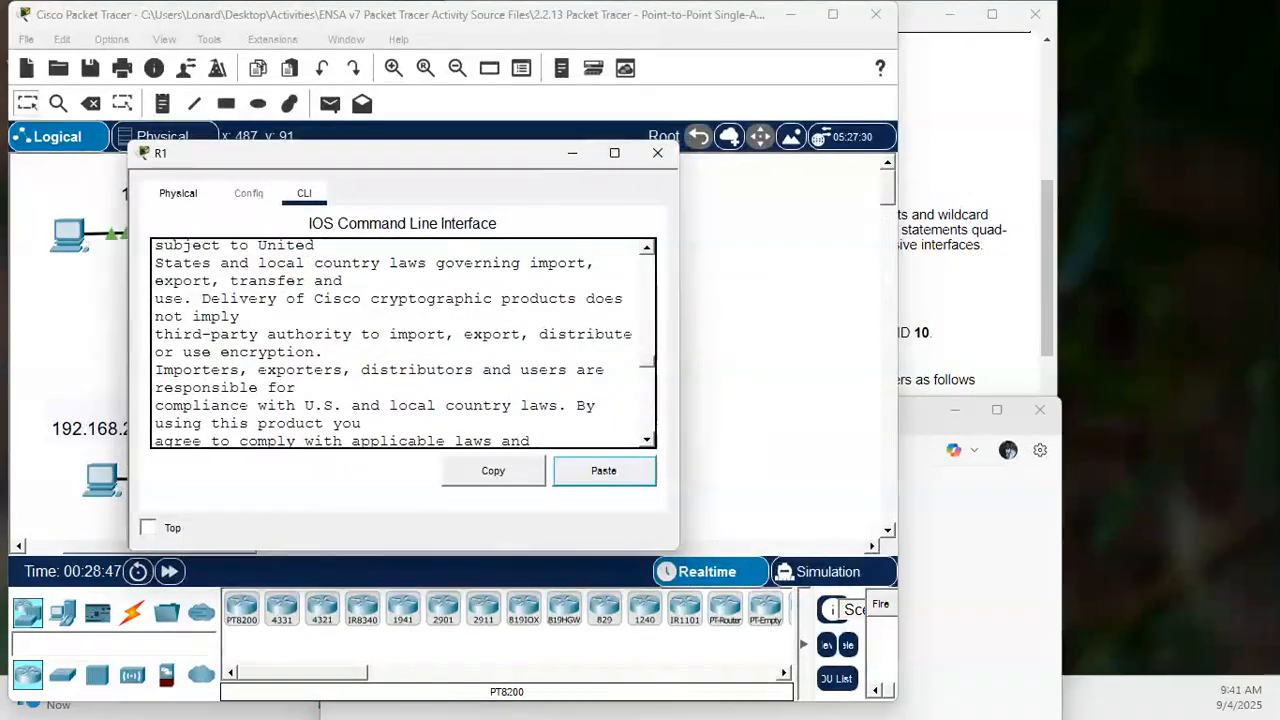
pyautogui.press('Return')
pyautogui.press('Return')
pyautogui.press('Return')
pyautogui.press('Return')
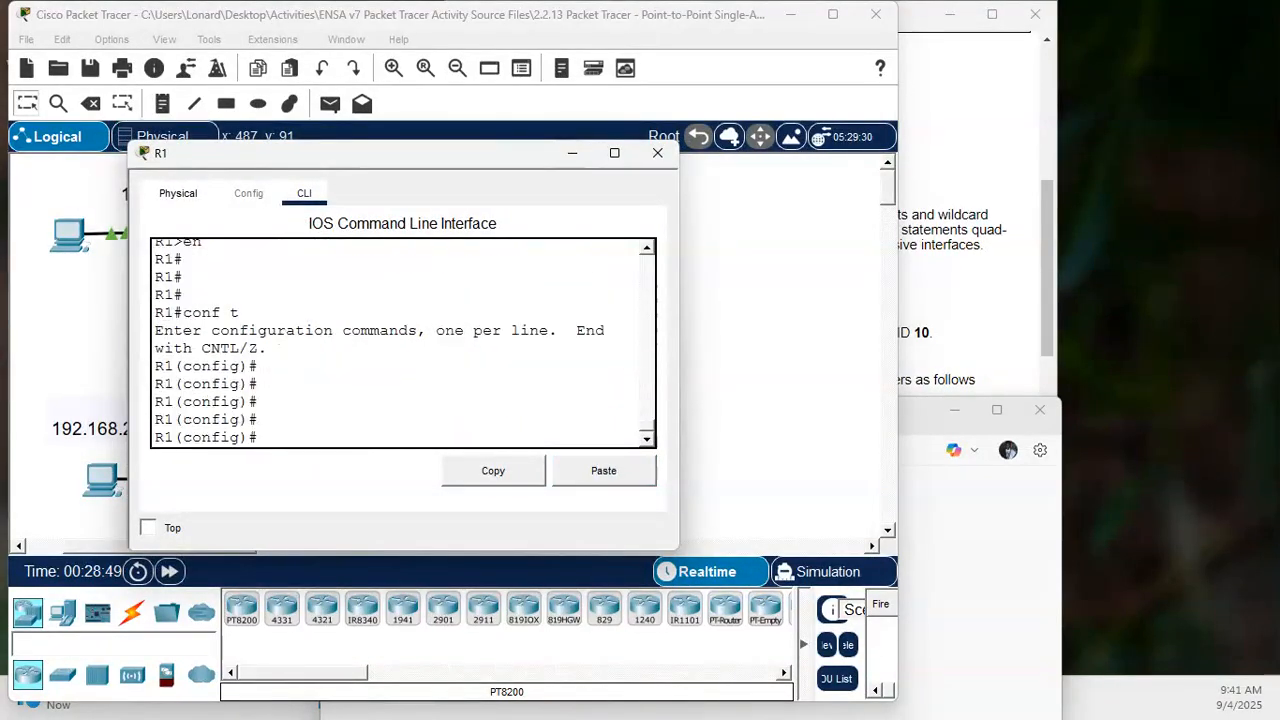
# - Start OSPF routing on R1 with process ID 10
pyautogui.write('router ')
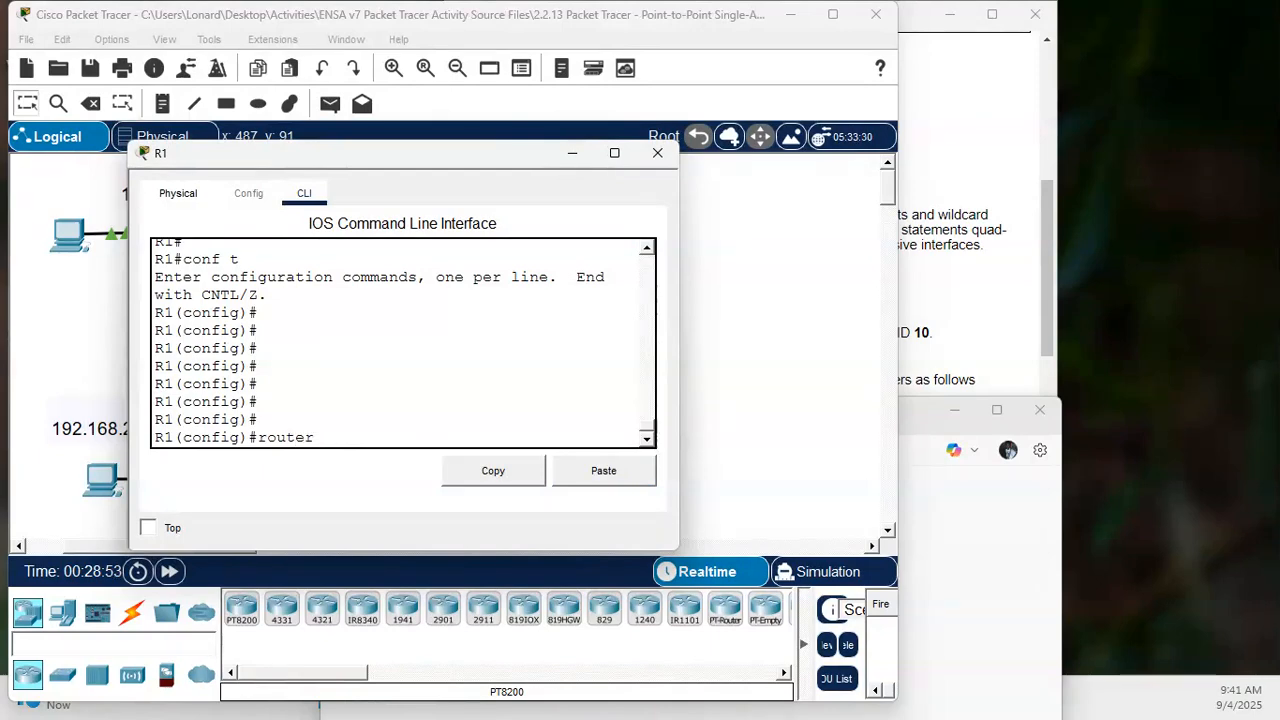
pyautogui.write('osp')
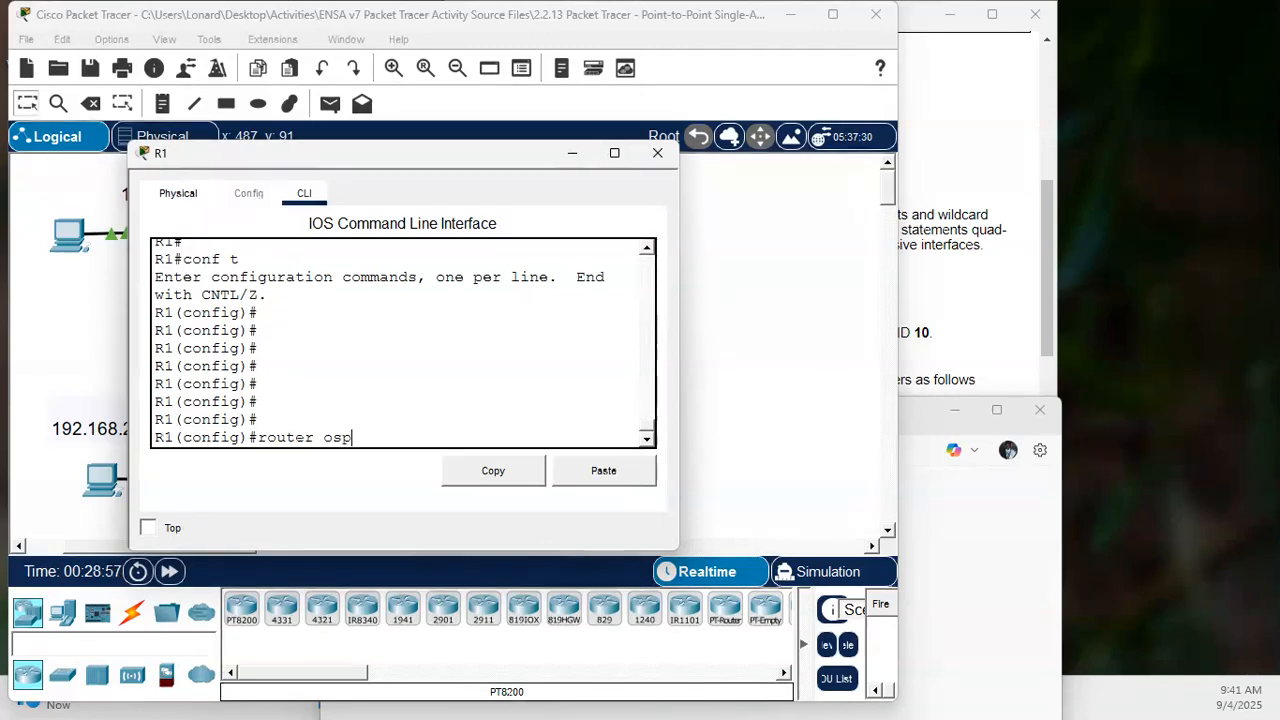
pyautogui.write('f 10')
pyautogui.press('Return')
pyautogui.press('Return')
pyautogui.press('Return')
pyautogui.press('Return')
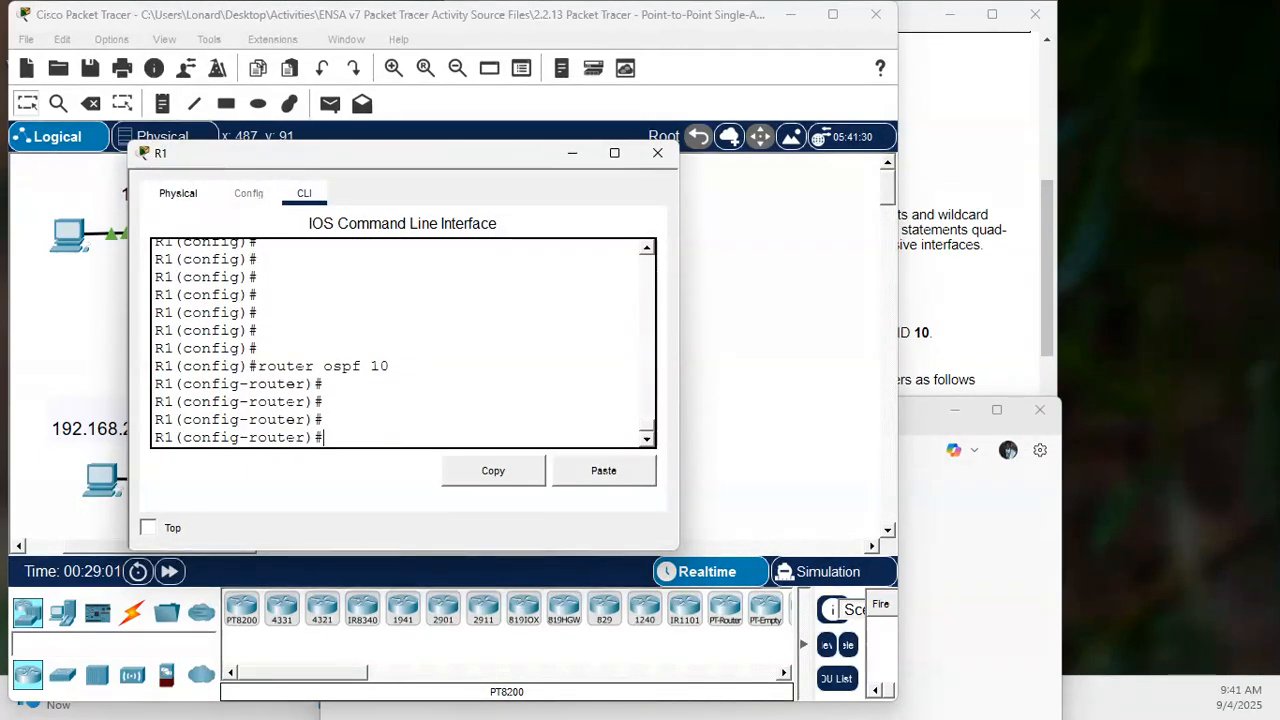
pyautogui.write('rou')
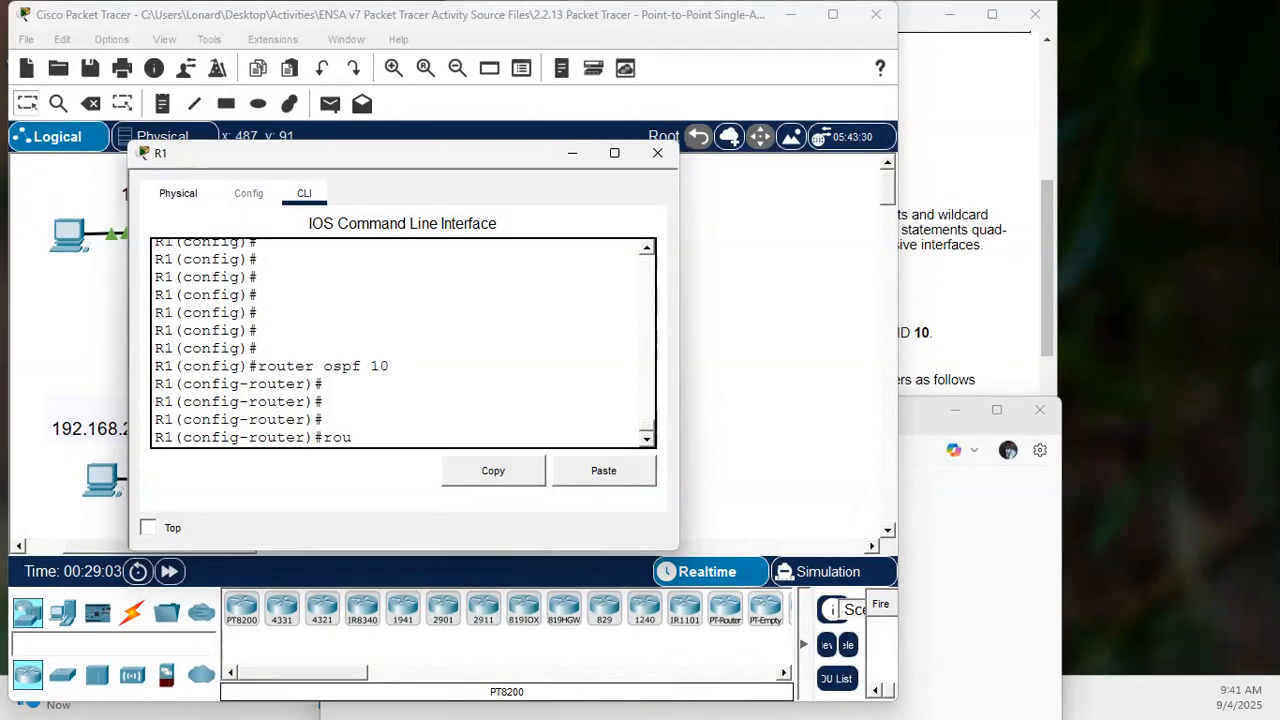
# - Set R1's OSPF router ID to 1.1.1.1
pyautogui.press('Tab')
pyautogui.write('1')
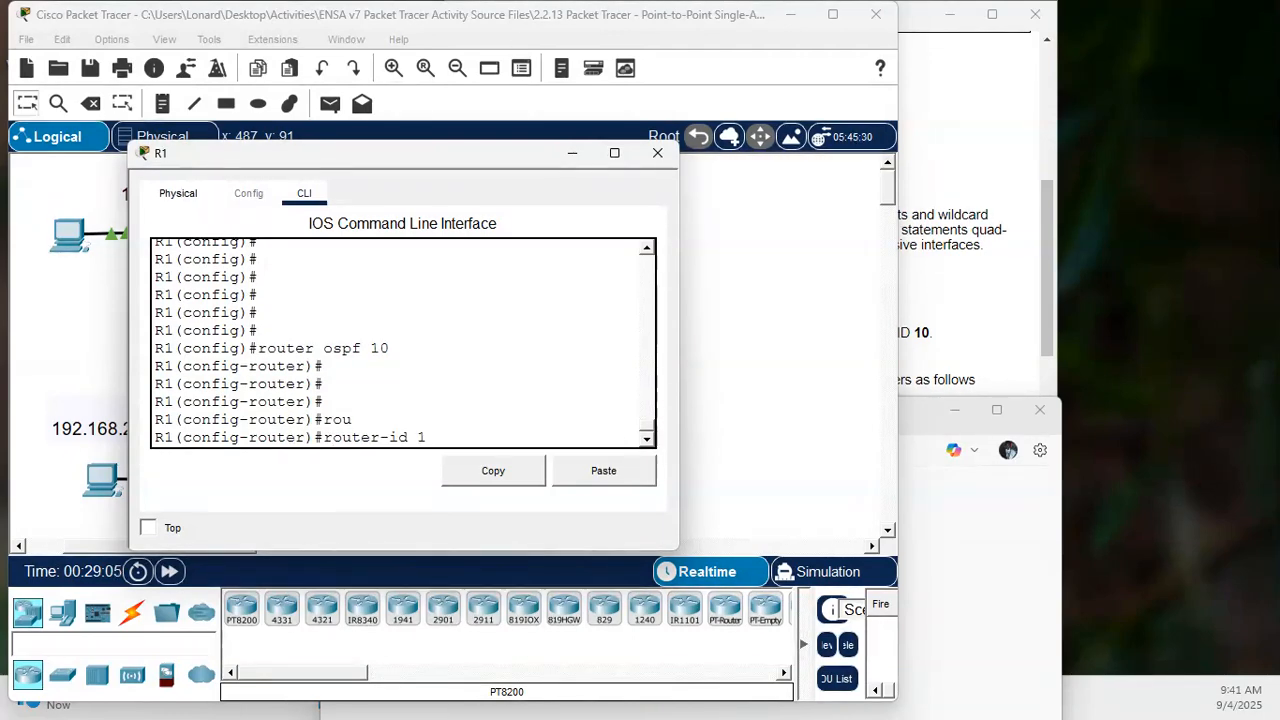
pyautogui.write('.1.1.1')
pyautogui.press('Return')
pyautogui.press('Return')
pyautogui.press('Return')
pyautogui.press('Return')
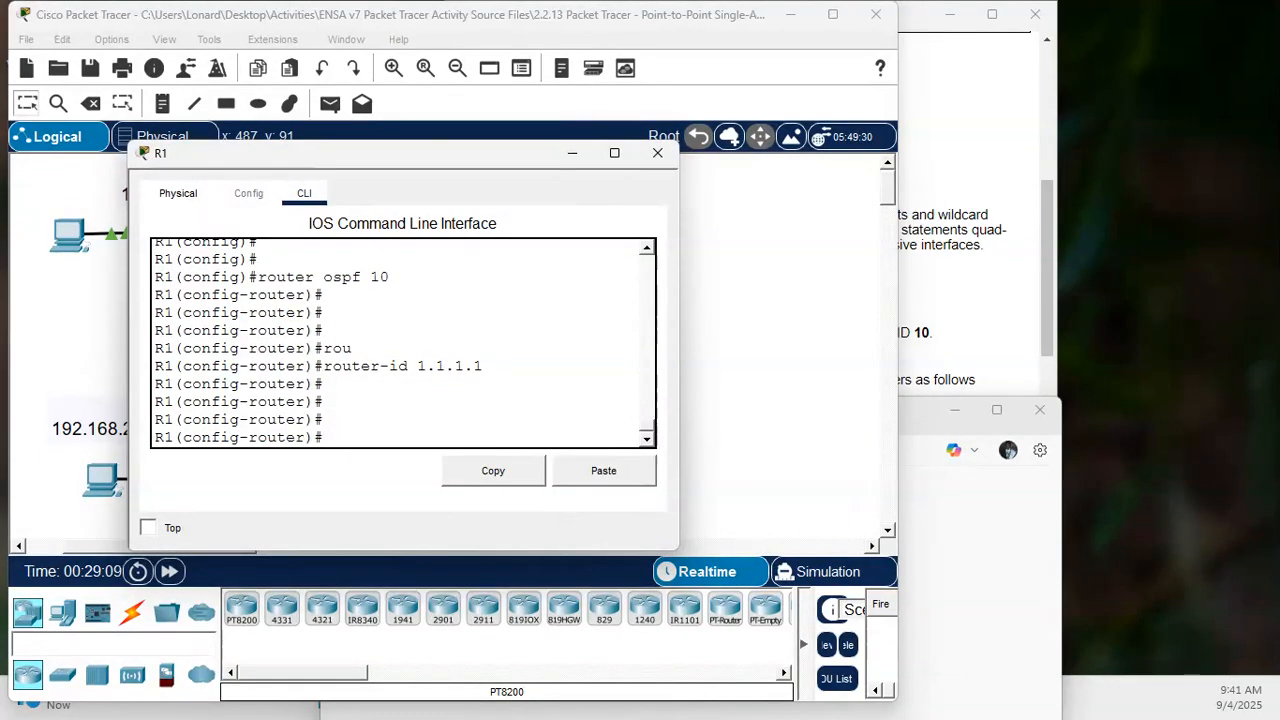
# - Open router R2's command line and enter privileged EXEC mode
pyautogui.click(66, 330)
pyautogui.click(203, 365)
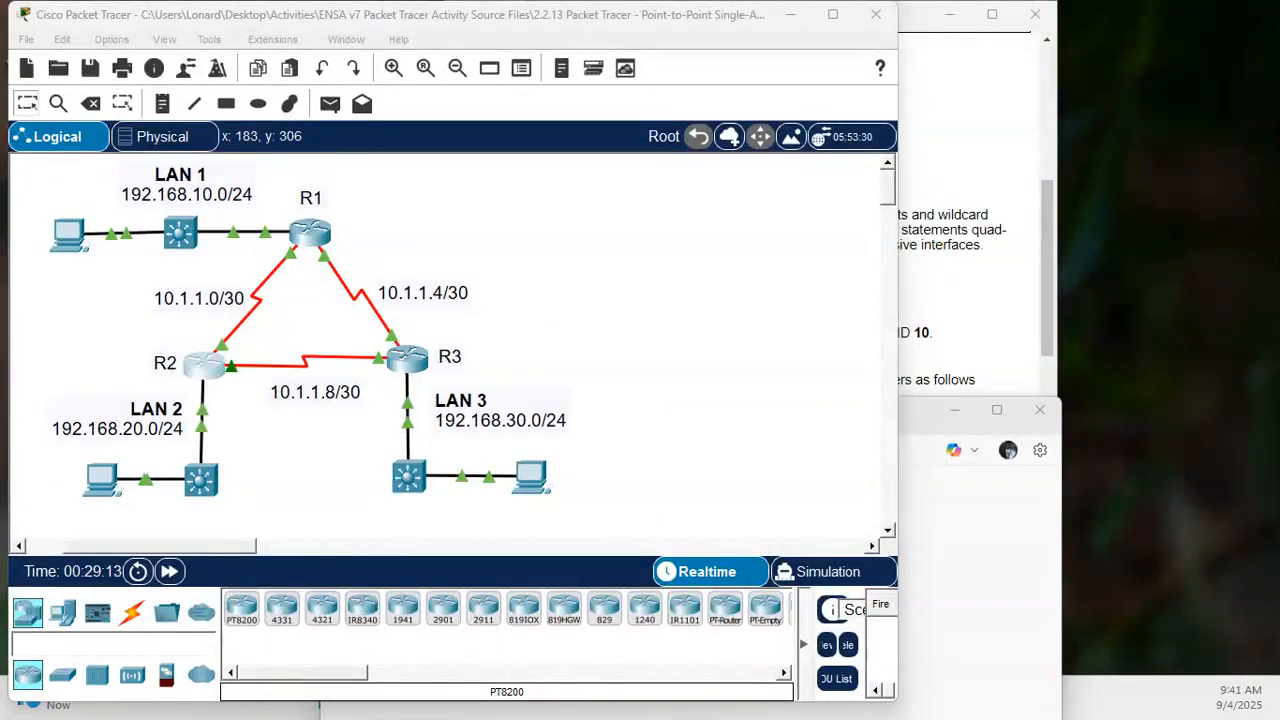
pyautogui.click(405, 467)
pyautogui.press('Return')
pyautogui.press('Return')
pyautogui.press('Return')
pyautogui.press('Return')
pyautogui.press('Return')
pyautogui.write('en')
pyautogui.press('Return')
pyautogui.press('Return')
# - Enter global configuration mode on R2 with "conf t"
pyautogui.write('co')
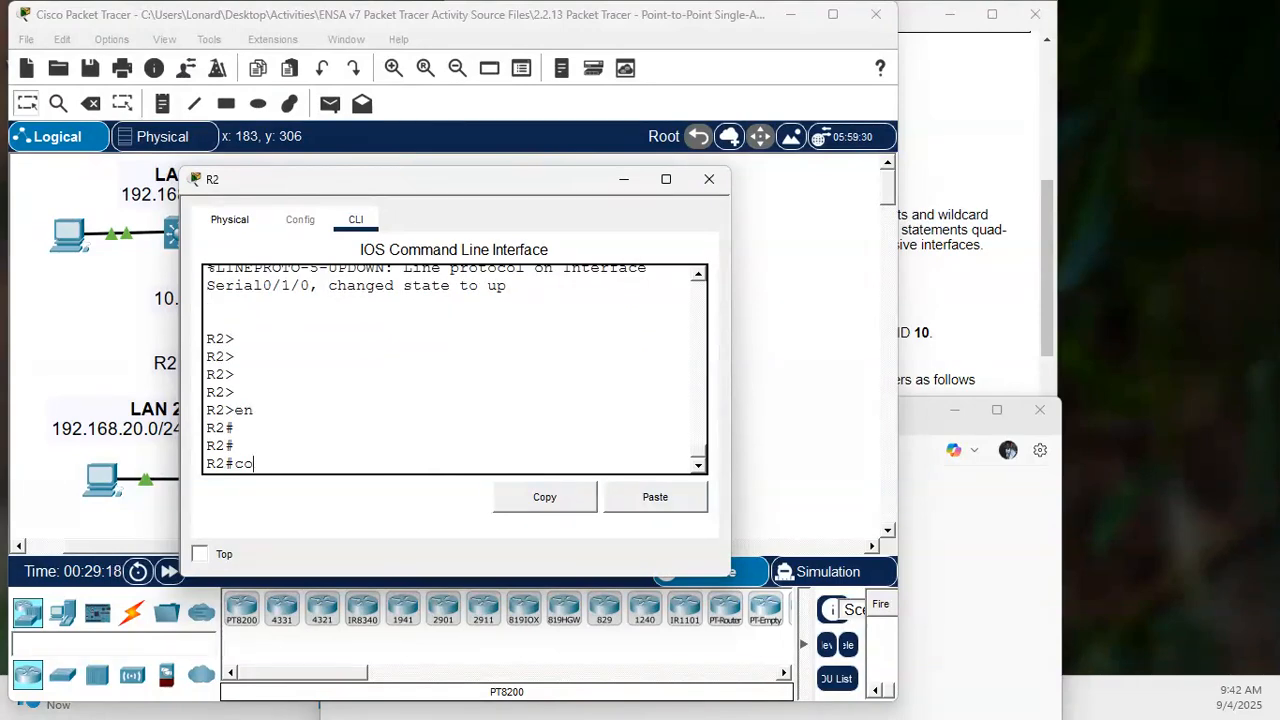
pyautogui.write('nf t')
pyautogui.press('Return')
pyautogui.press('Return')
pyautogui.press('Return')
# - Start OSPF routing on R2 with process ID 10
pyautogui.write('router')
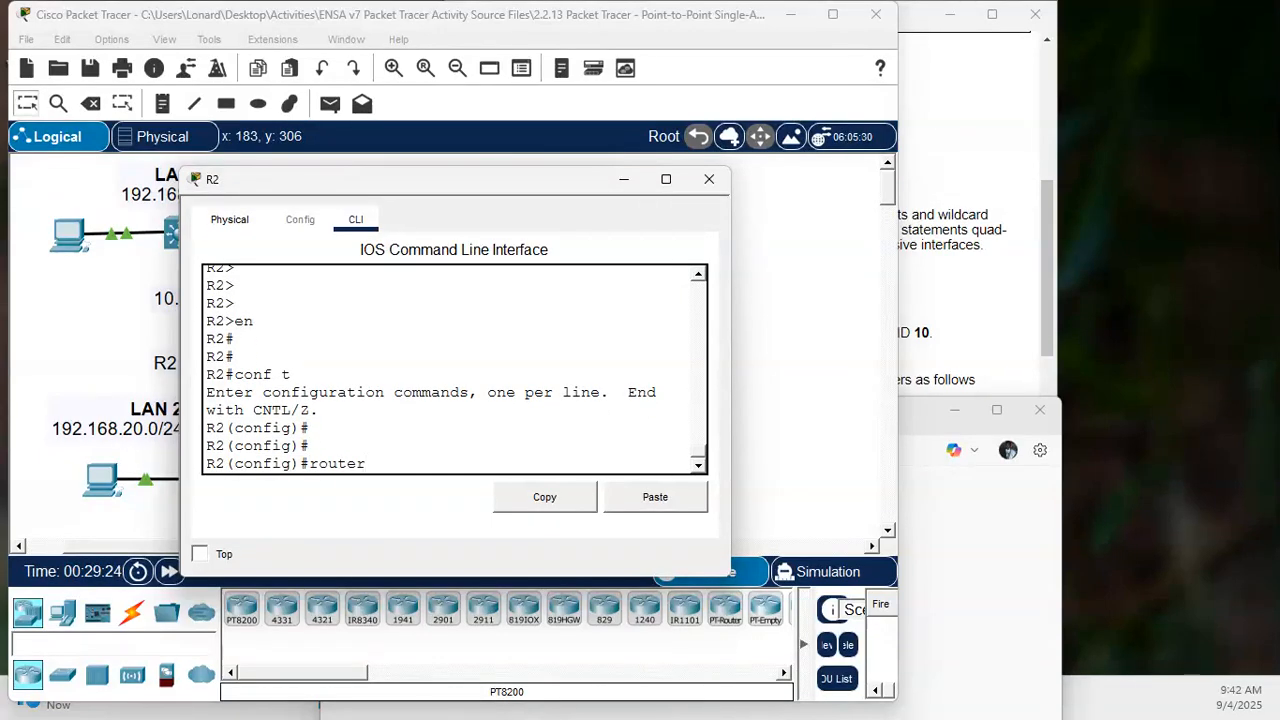
pyautogui.write(' osp')
pyautogui.press('Tab')
pyautogui.write('10')
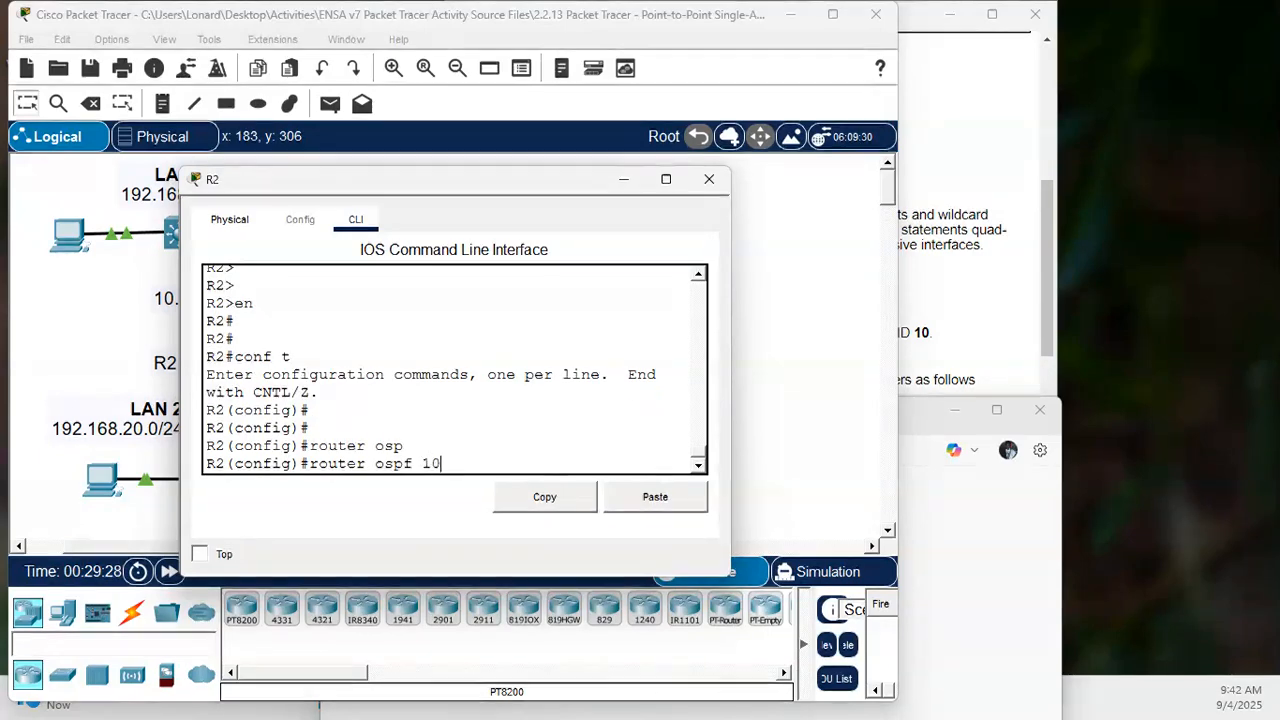
pyautogui.press('Return')
pyautogui.press('Return')
pyautogui.press('Return')
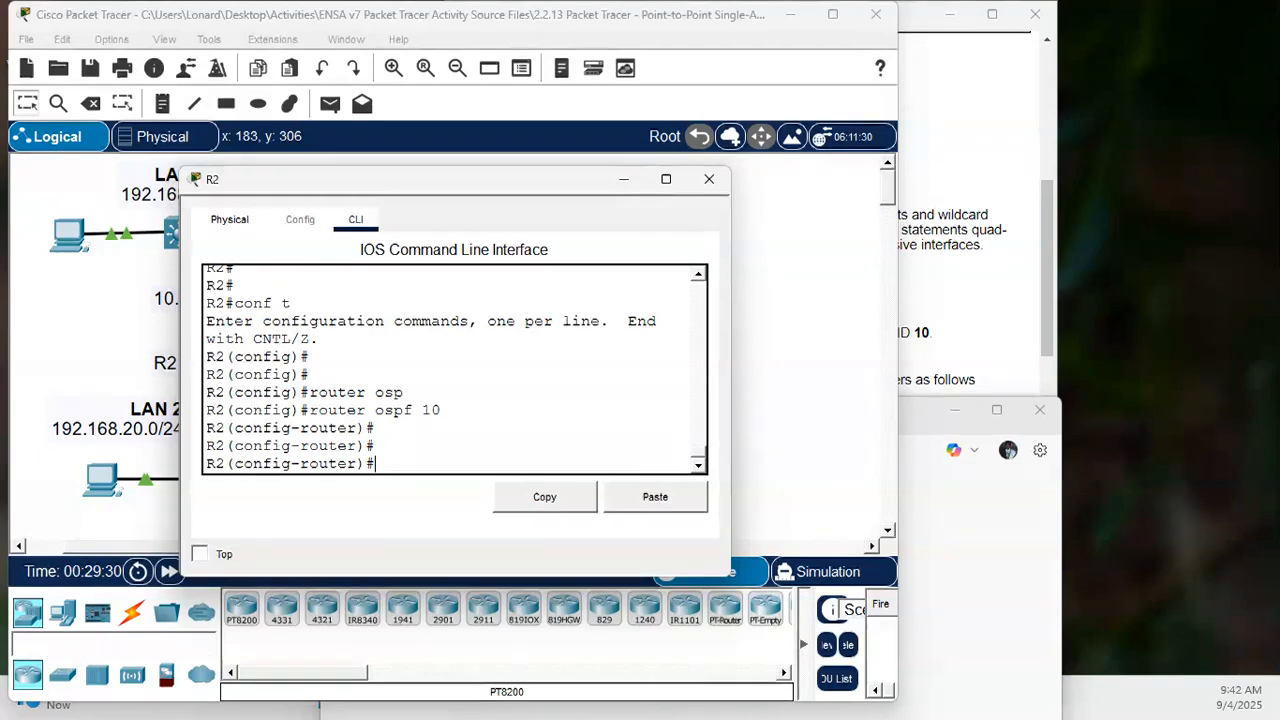
# - Set R2's OSPF router ID to 2.2.2.2
pyautogui.write('router')
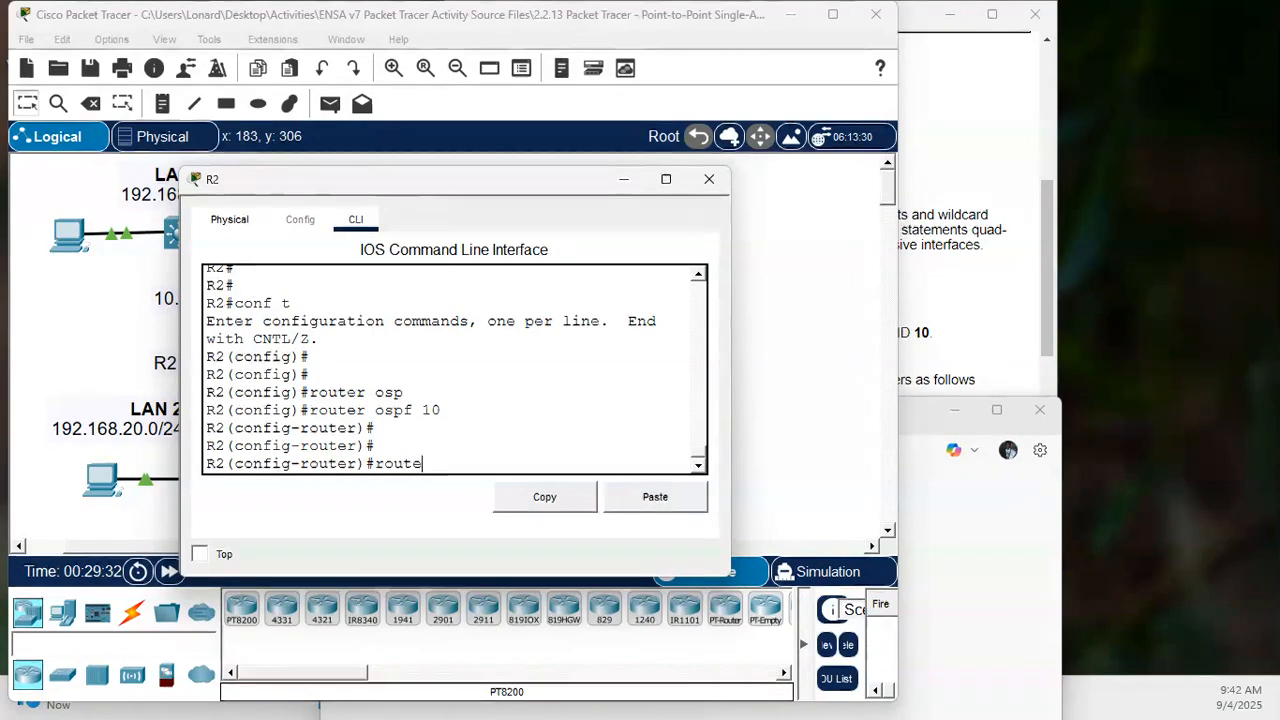
pyautogui.write('-')
pyautogui.press('Tab')
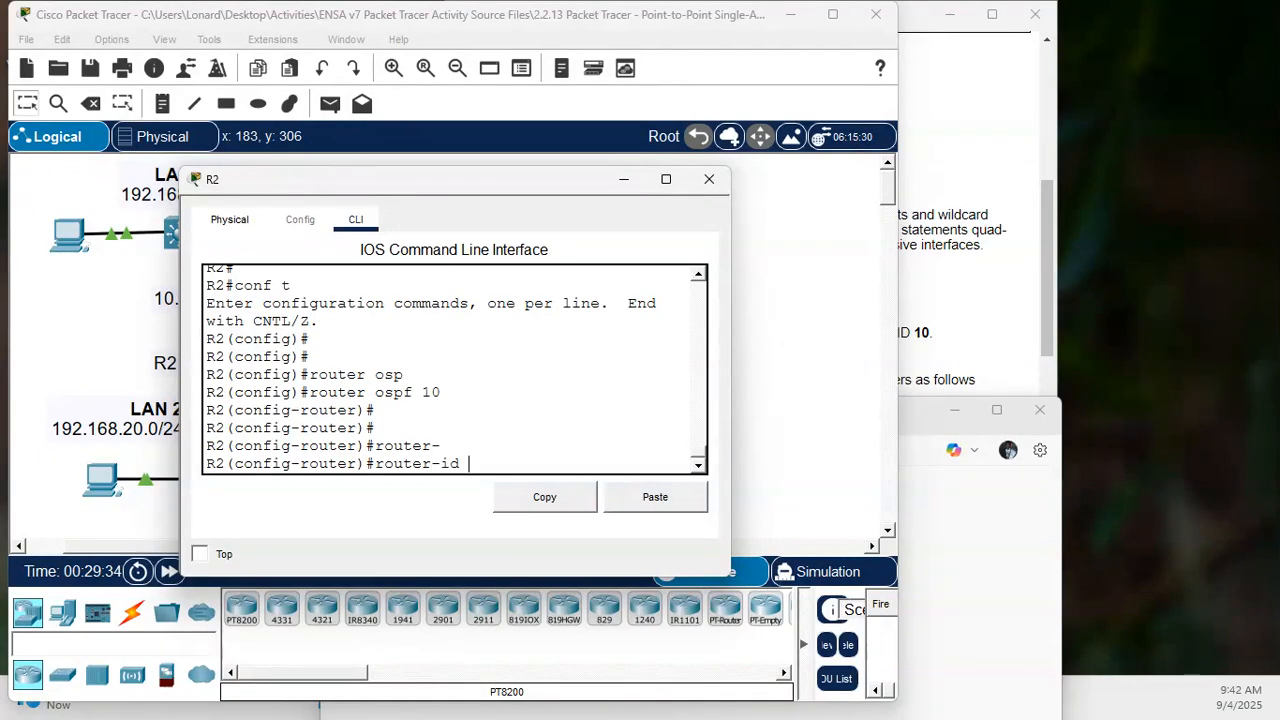
pyautogui.write('2.2.2.2')
pyautogui.press('Return')
pyautogui.press('Return')
pyautogui.press('Return')
pyautogui.press('Return')
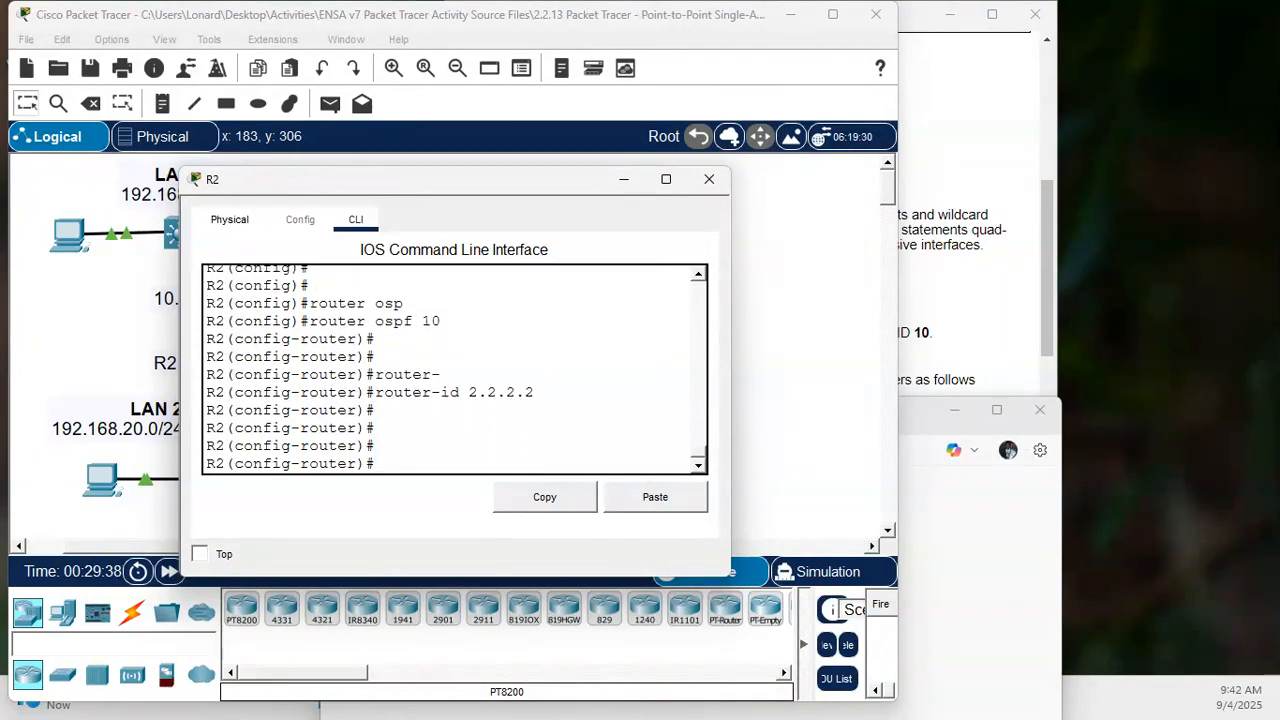
# - Open router R3's command line and enter privileged EXEC mode with "en"
pyautogui.click(71, 346)
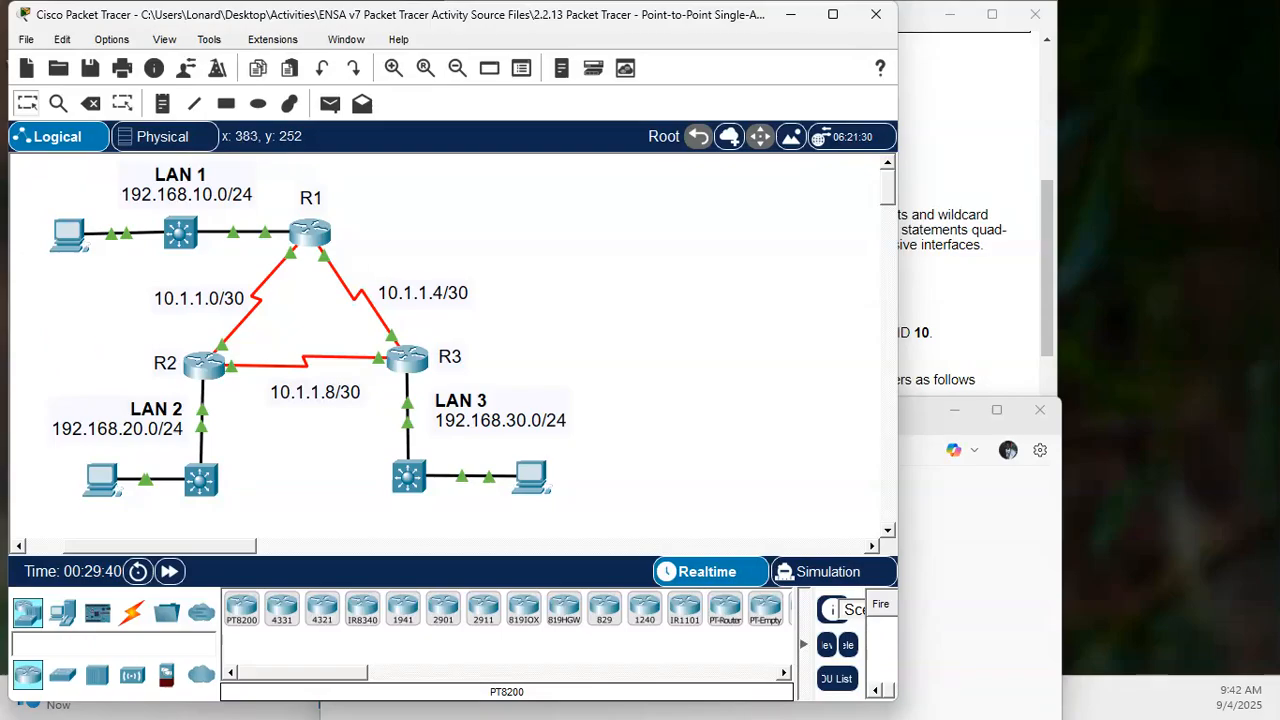
pyautogui.click(399, 365)
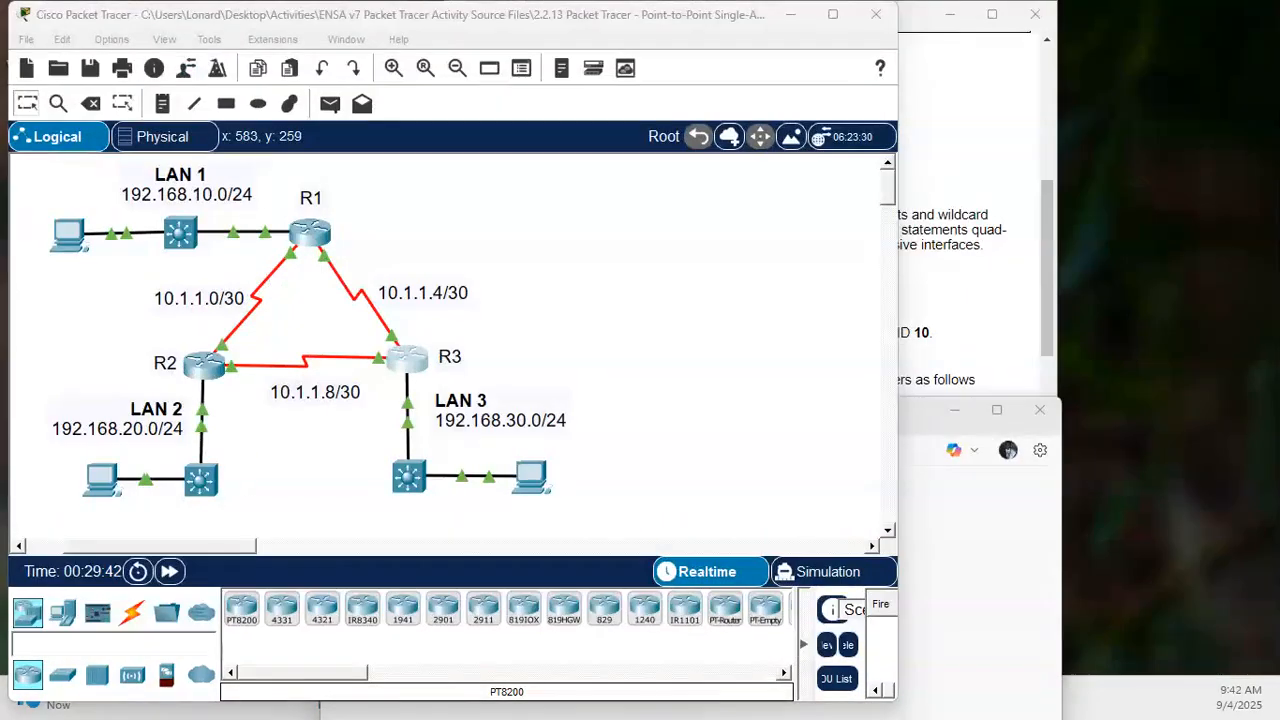
pyautogui.moveTo(2, 300); pyautogui.dragTo(423, 175)
pyautogui.click(432, 344)
pyautogui.press('Return')
pyautogui.press('Return')
pyautogui.press('Return')
pyautogui.press('Return')
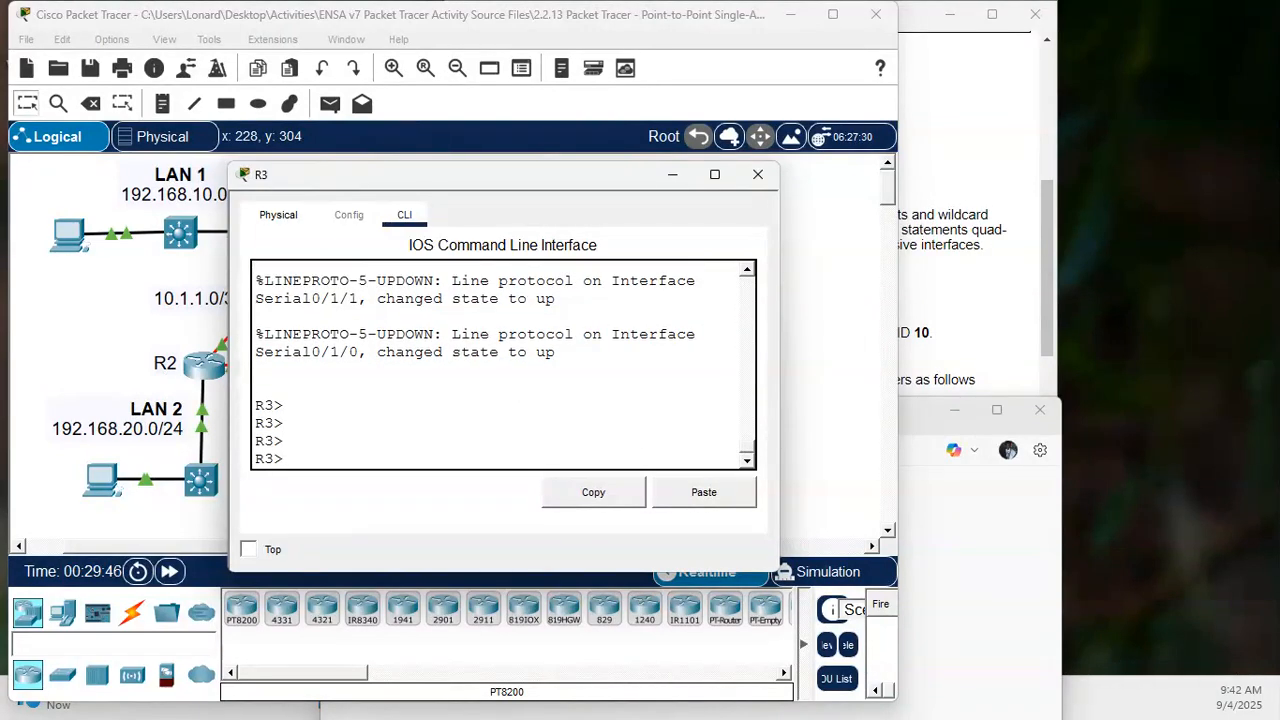
pyautogui.write('en')
pyautogui.press('Return')
pyautogui.press('Return')
pyautogui.press('Return')
# - Try to enter global configuration mode on R3 with "conft"
pyautogui.write('conft')
pyautogui.press('Return')
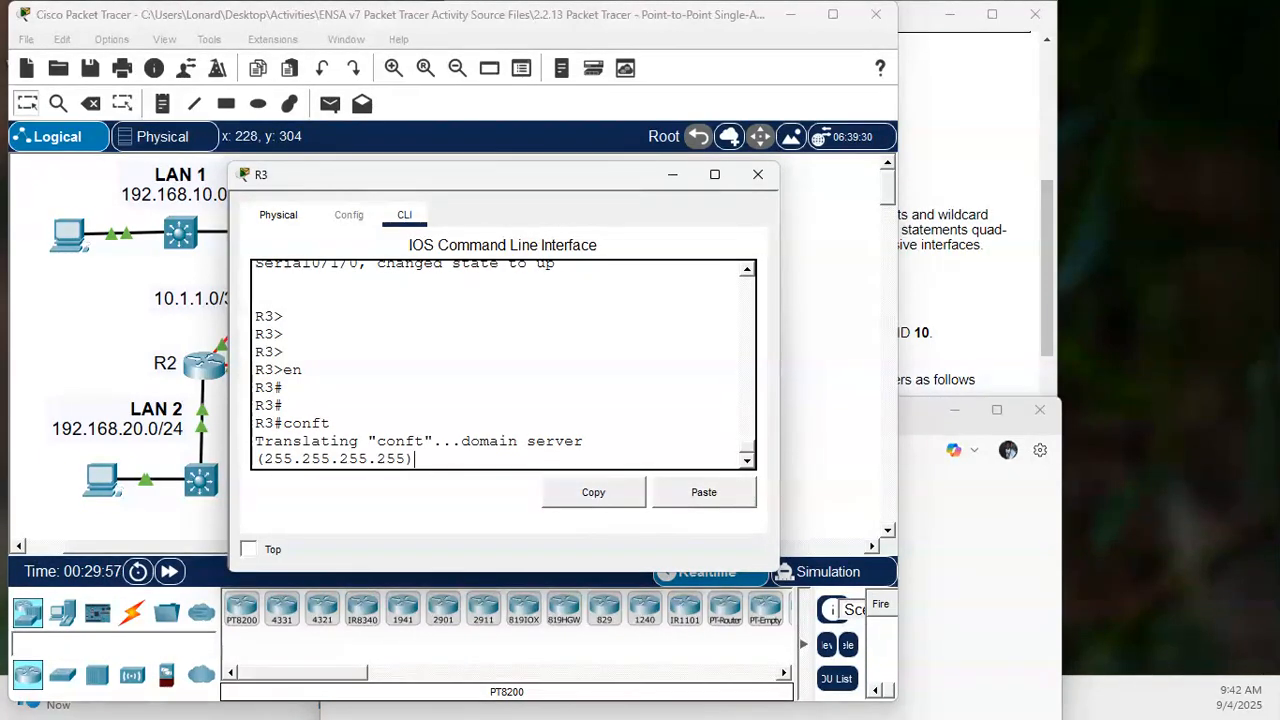
pyautogui.hotkey('ctrl', 'alt', 'd')
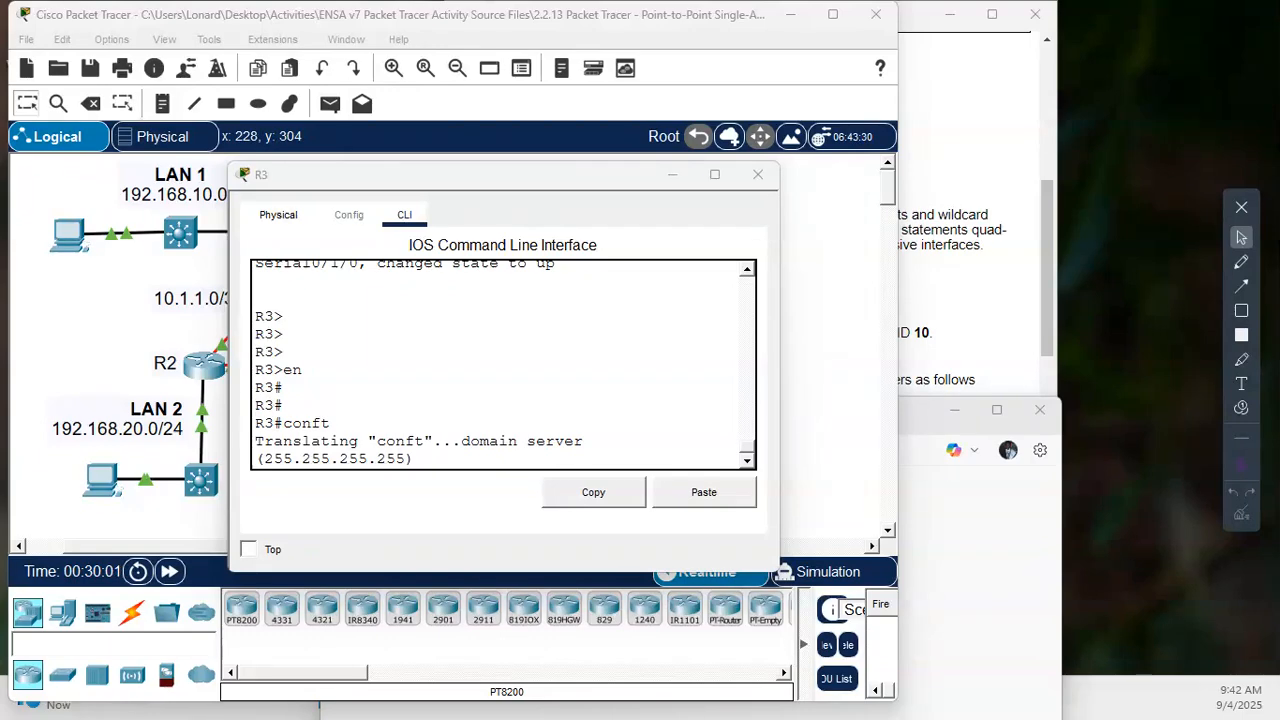
pyautogui.click(63, 447)
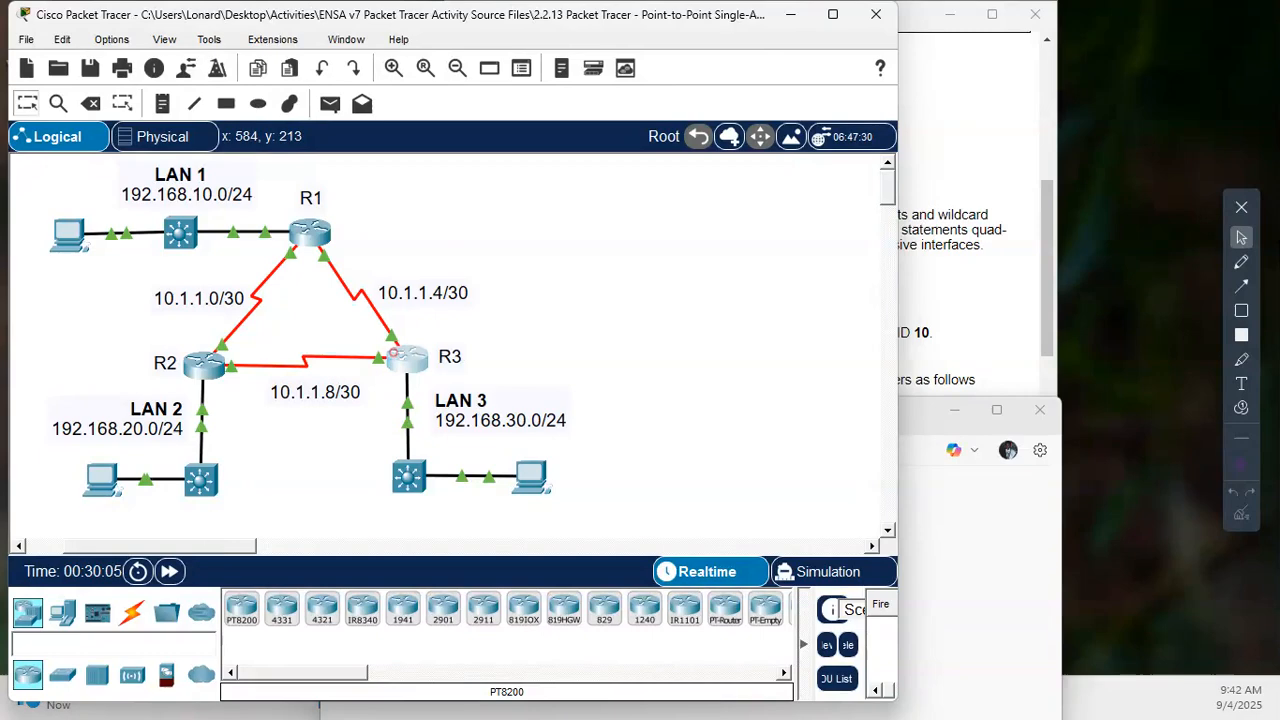
pyautogui.click(407, 358)
pyautogui.click(461, 441)
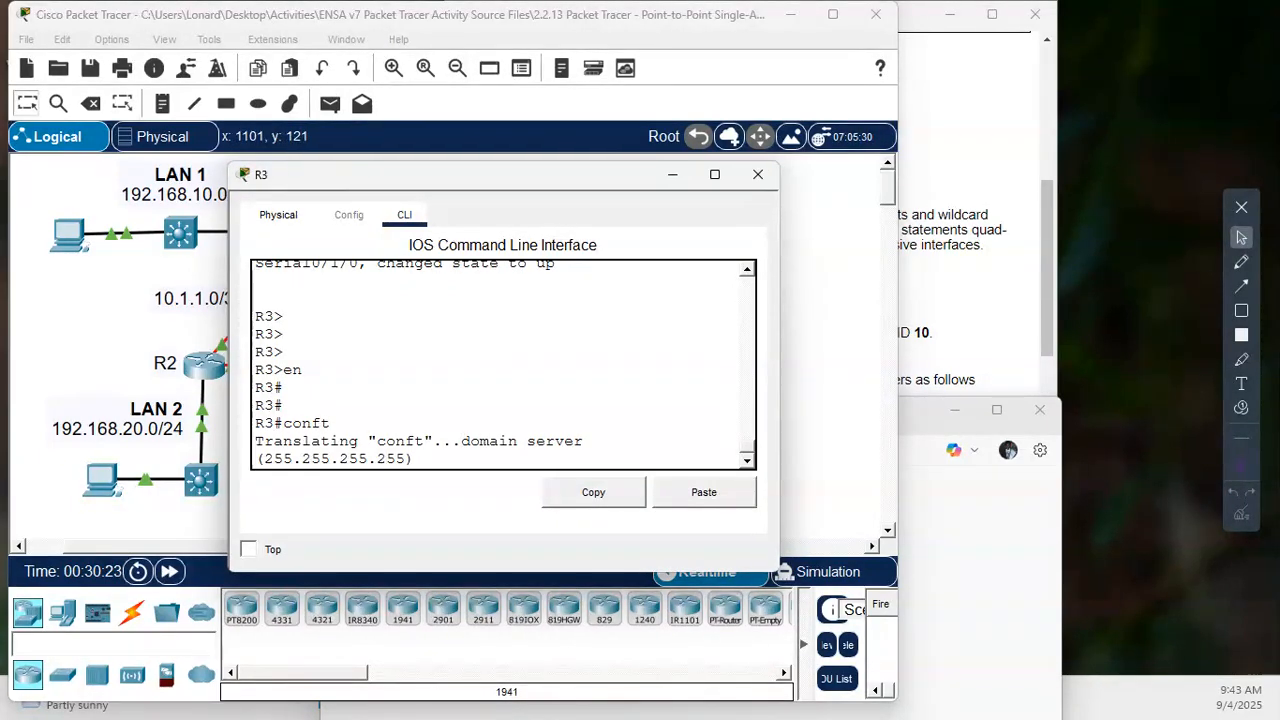
# - Read the activity's Part 2 instructions on configuring OSPF networks for R1, R2 and R3
pyautogui.click(946, 261)
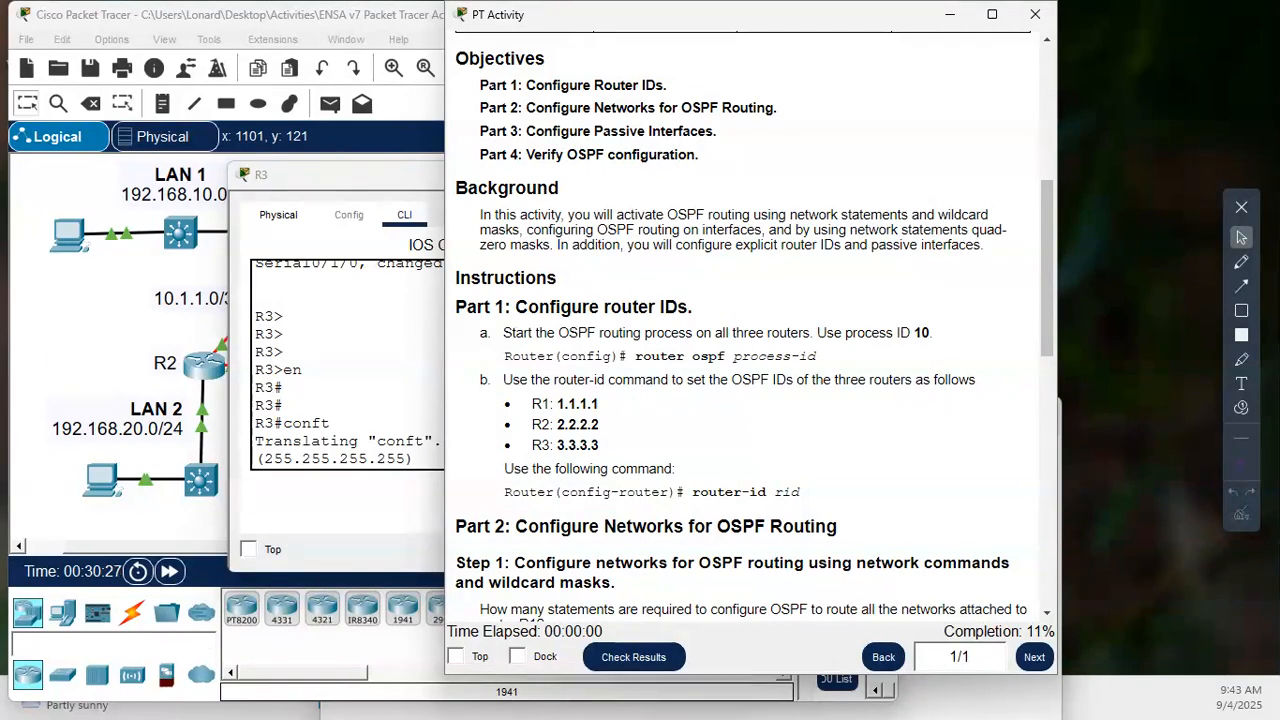
pyautogui.scroll(-2, 750, 330)
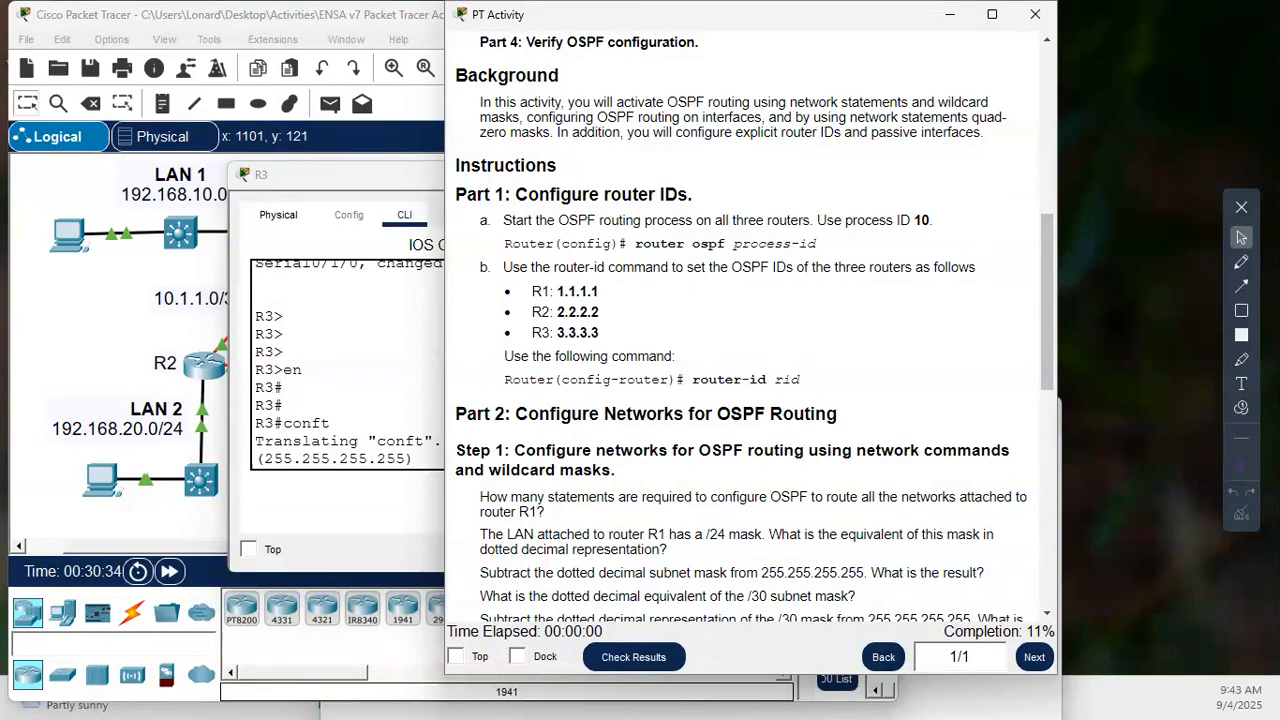
pyautogui.scroll(-1, 754, 330)
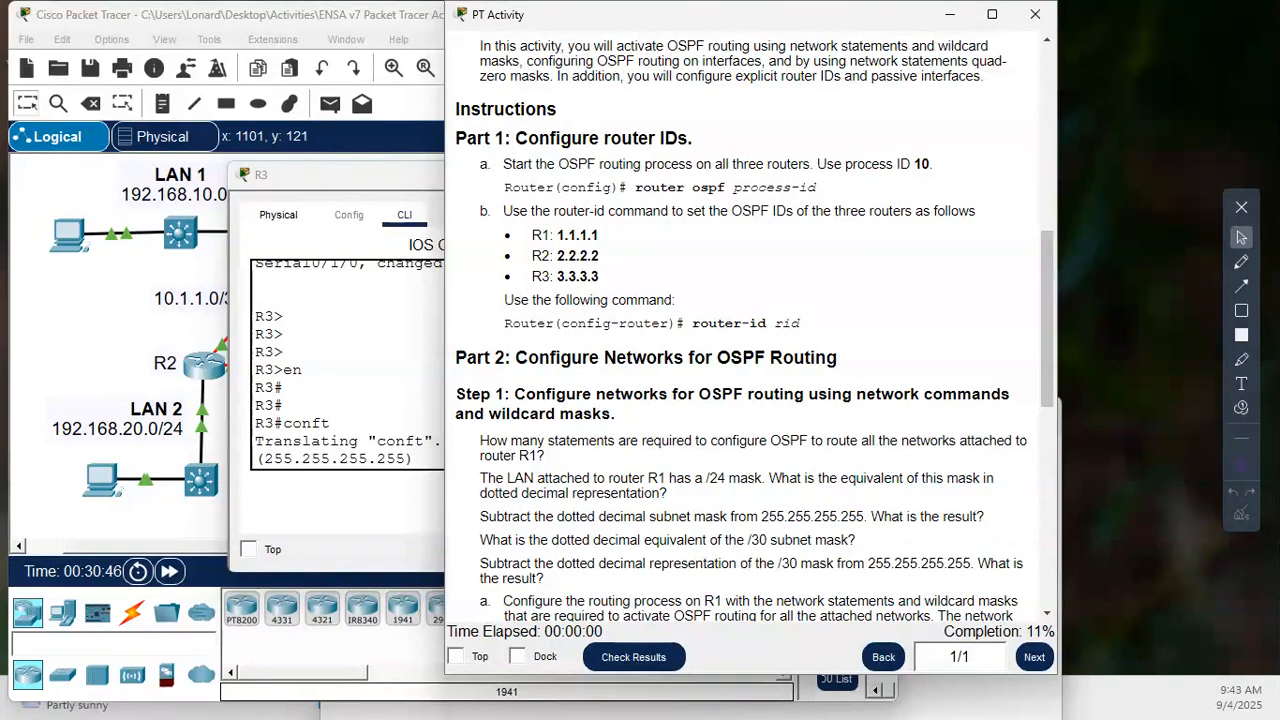
pyautogui.scroll(-1, 750, 330)
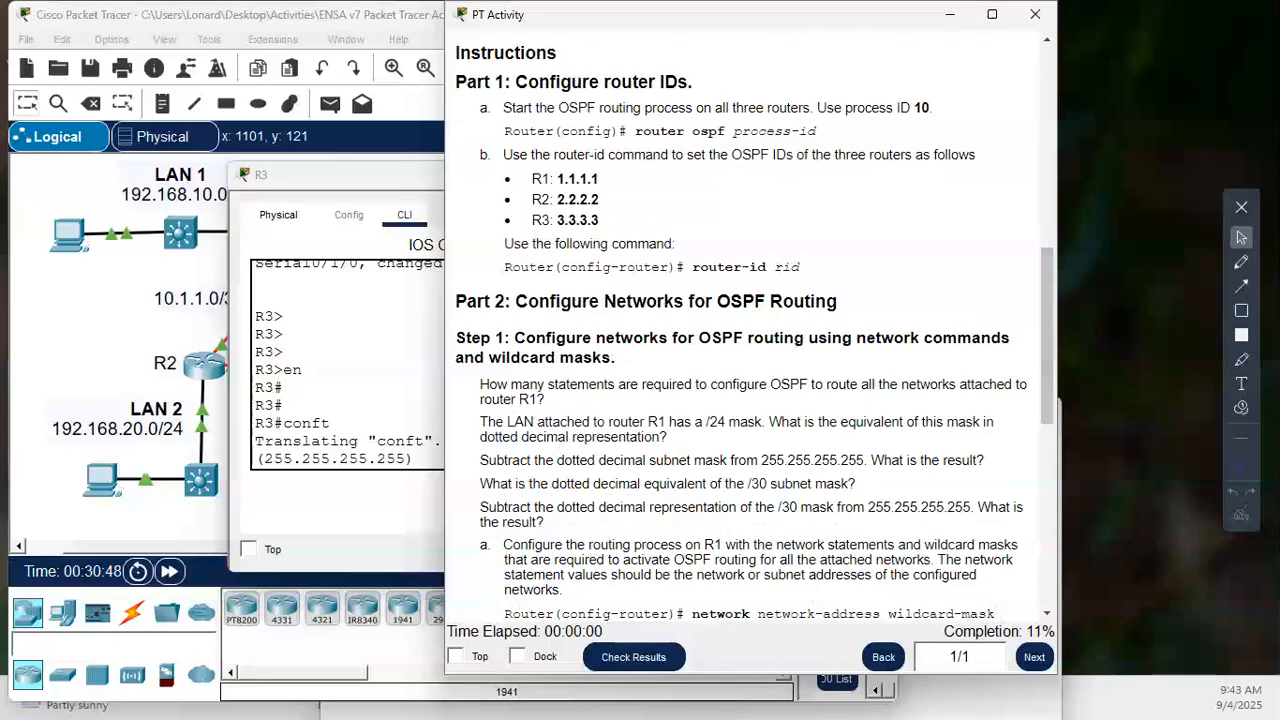
pyautogui.scroll(-2, 750, 330)
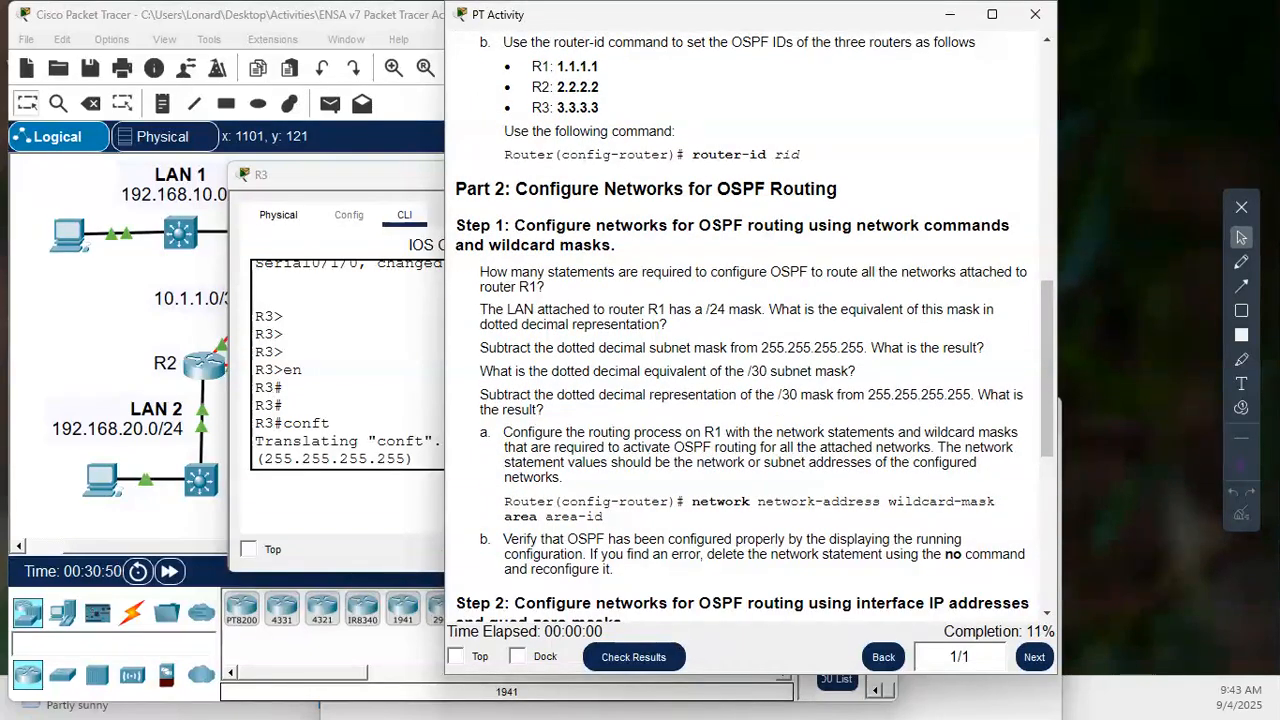
pyautogui.scroll(-1, 750, 330)
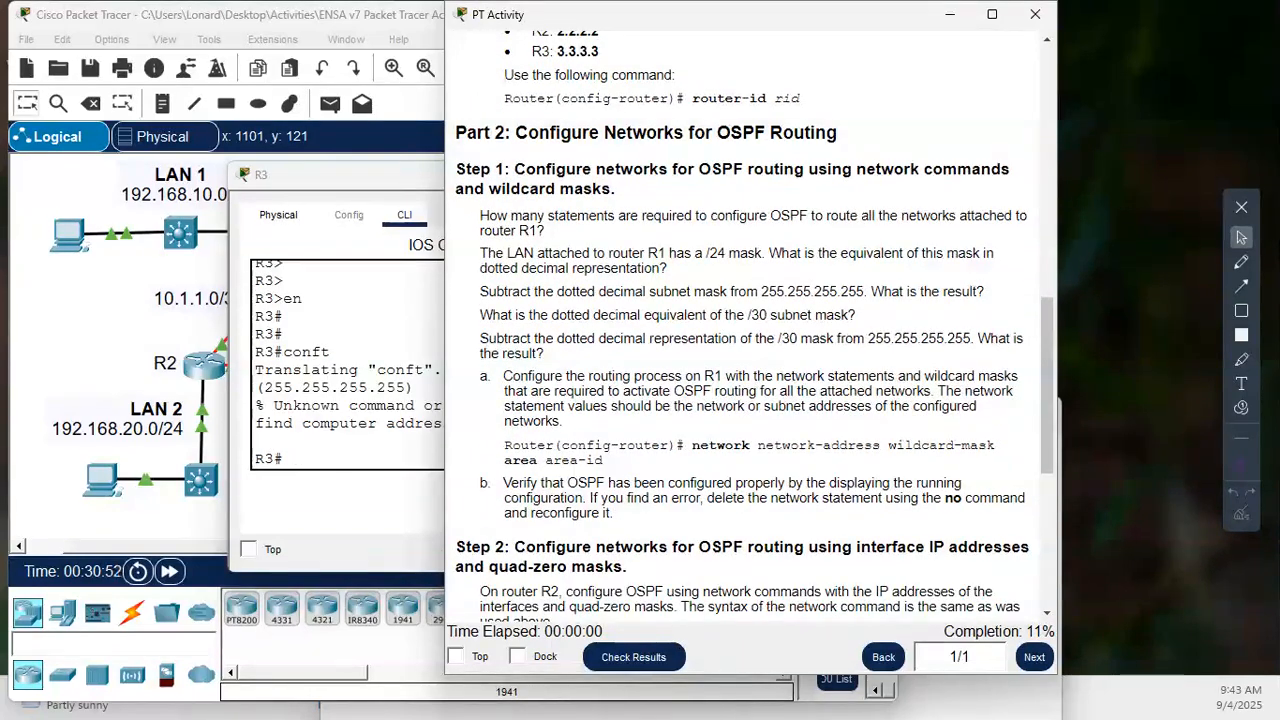
pyautogui.moveTo(690, 445); pyautogui.dragTo(961, 445)
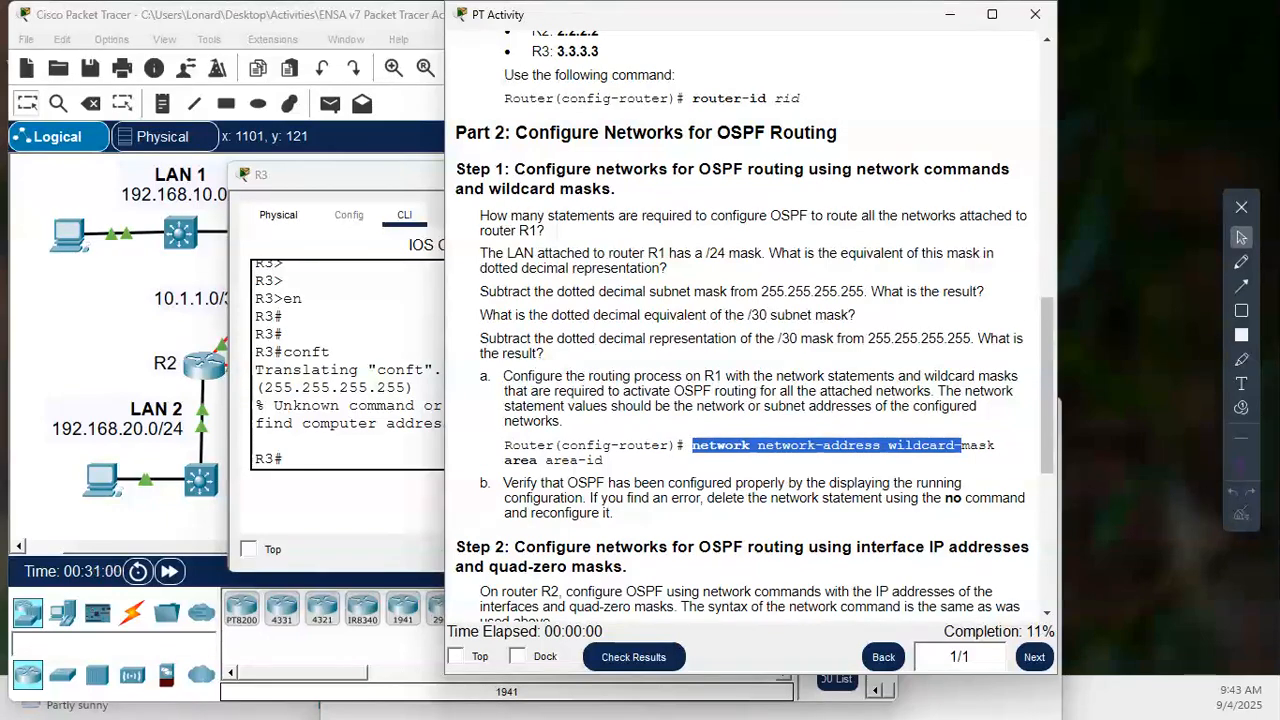
pyautogui.scroll(-1, 750, 330)
pyautogui.scroll(-1, 750, 330)
pyautogui.scroll(-1, 750, 330)
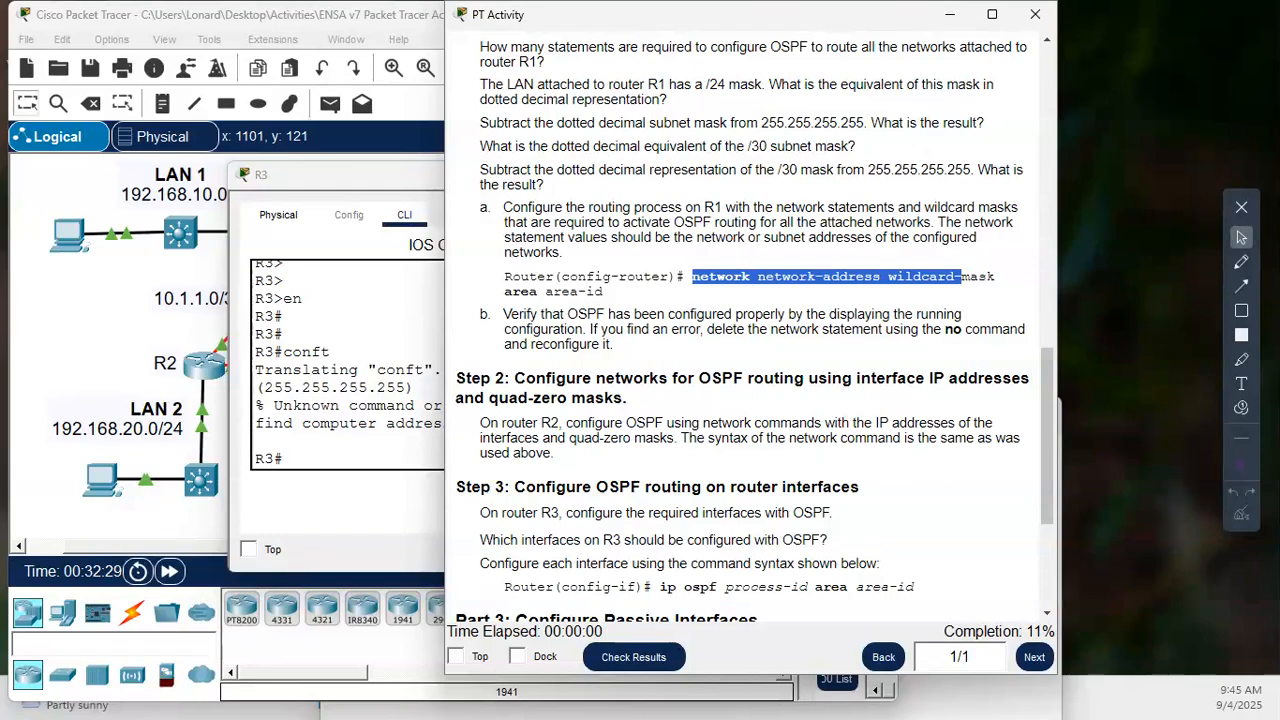
pyautogui.scroll(1, 750, 330)
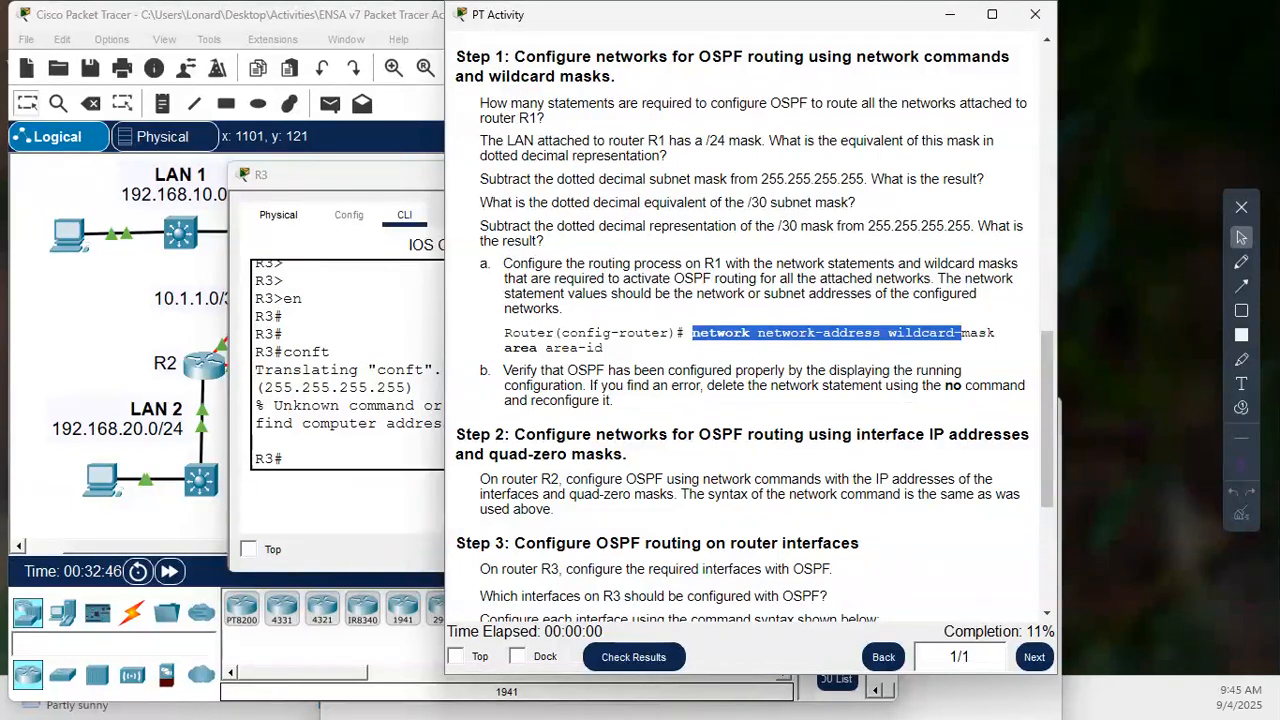
# - Enter global configuration mode on R3 with "conf t"
pyautogui.click(331, 453)
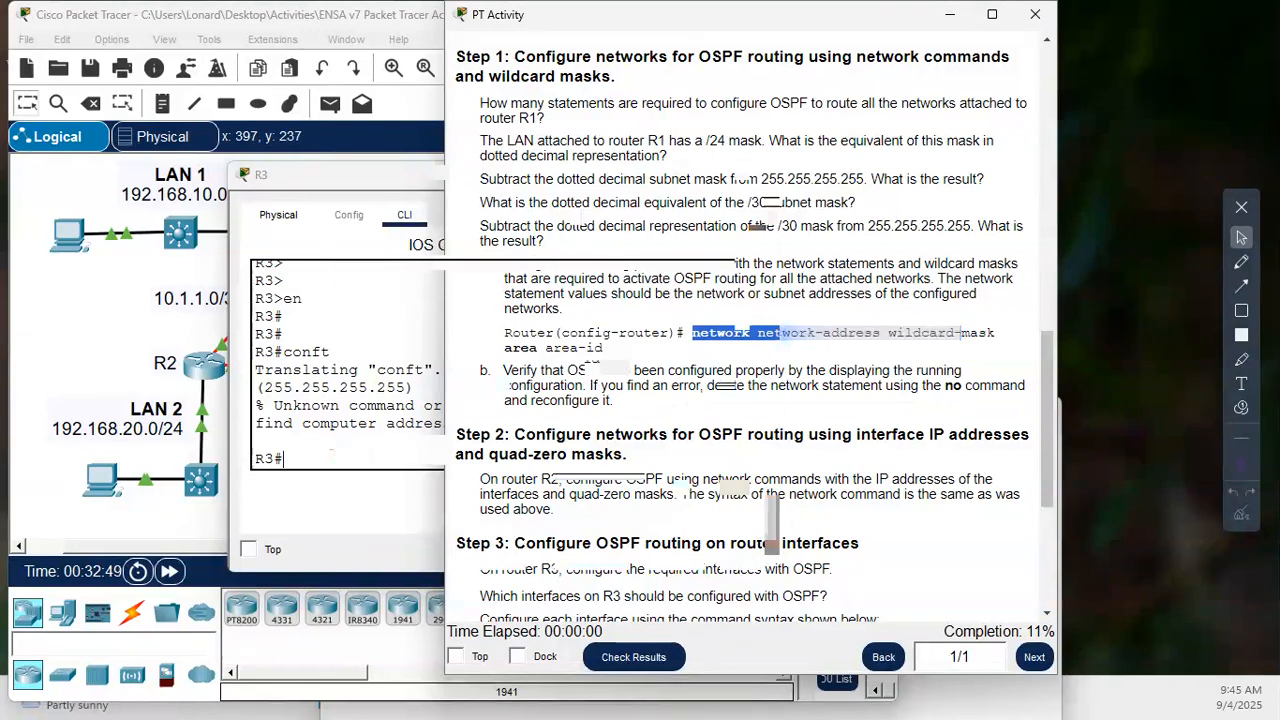
pyautogui.write('conf t')
pyautogui.press('Return')
pyautogui.press('Return')
pyautogui.press('Return')
pyautogui.press('Return')
pyautogui.press('Return')
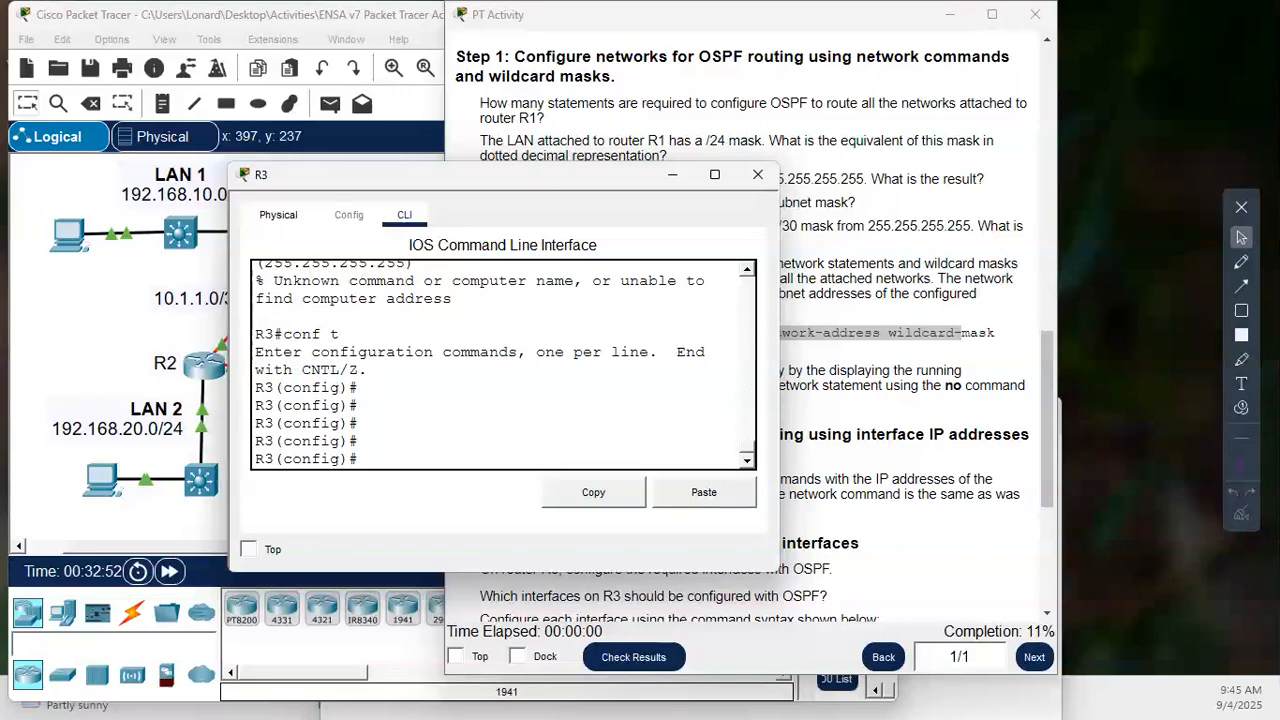
# - Start OSPF routing on R3 with process ID 10
pyautogui.write('router osp')
pyautogui.press('Tab')
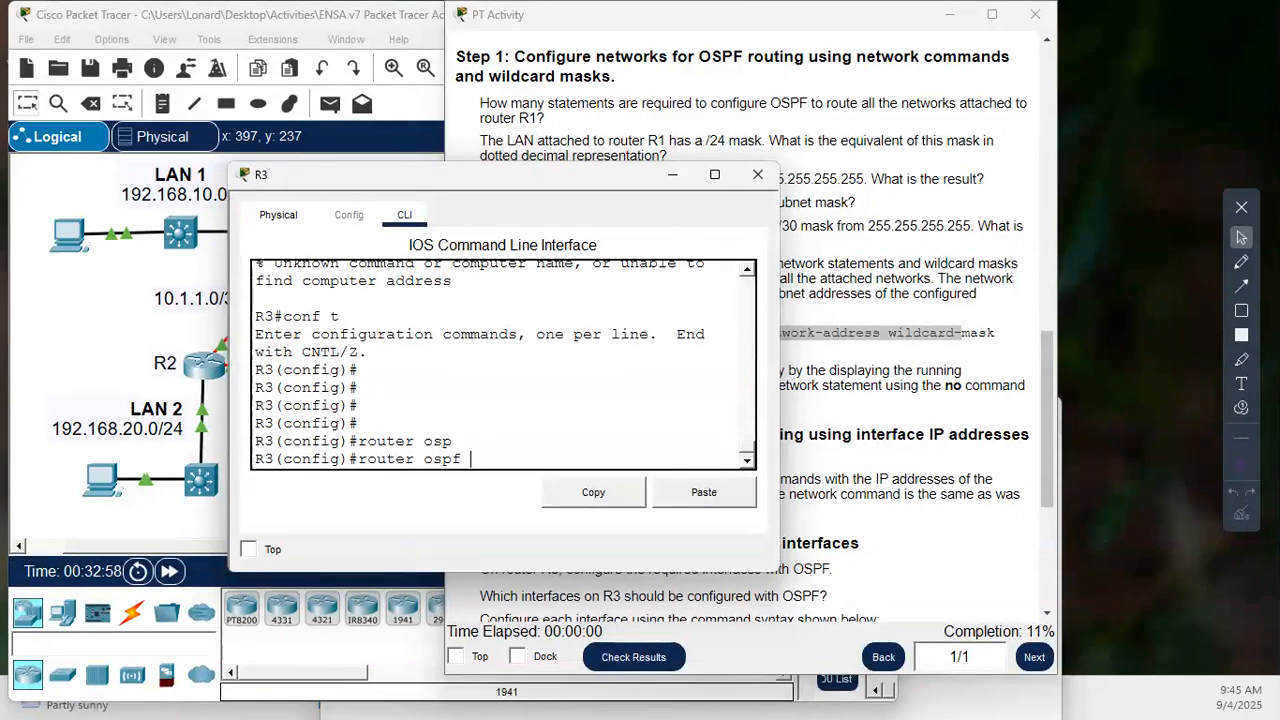
pyautogui.write('10')
pyautogui.press('Return')
pyautogui.press('Return')
pyautogui.press('Return')
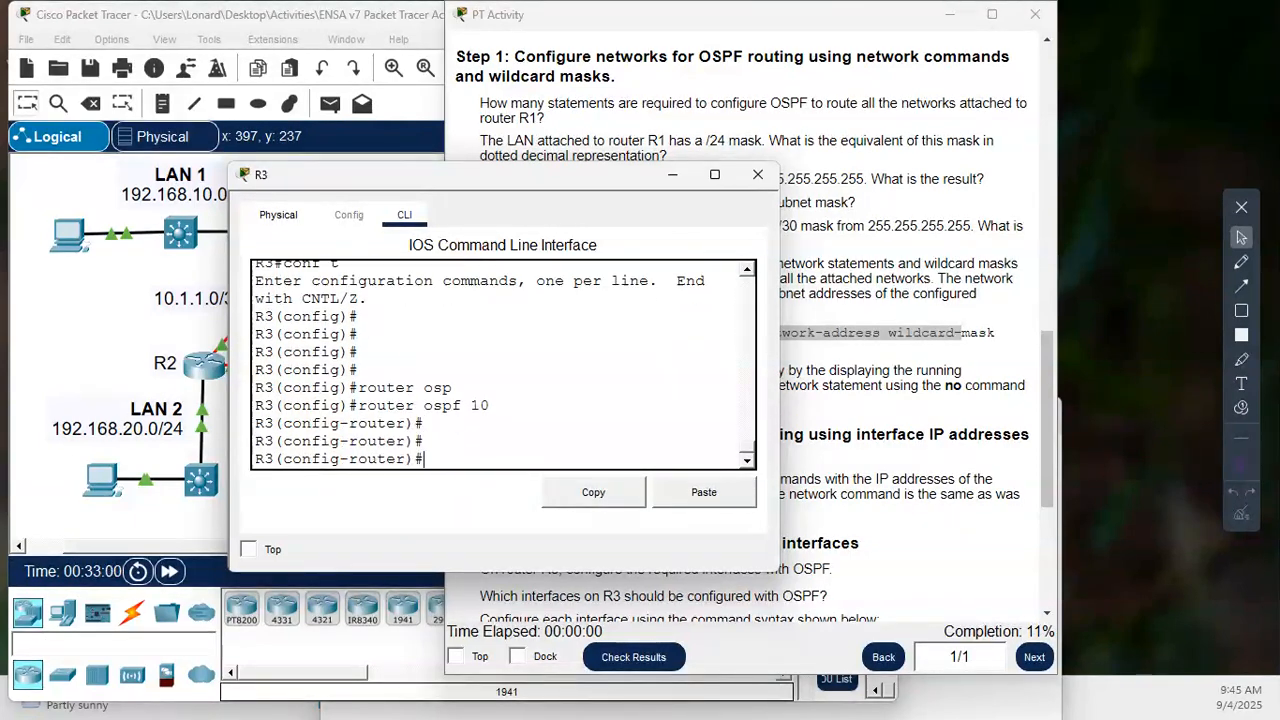
# - Set R3's OSPF router ID to 2.2.2.2
pyautogui.write('router')
pyautogui.press('Tab')
pyautogui.write('2')
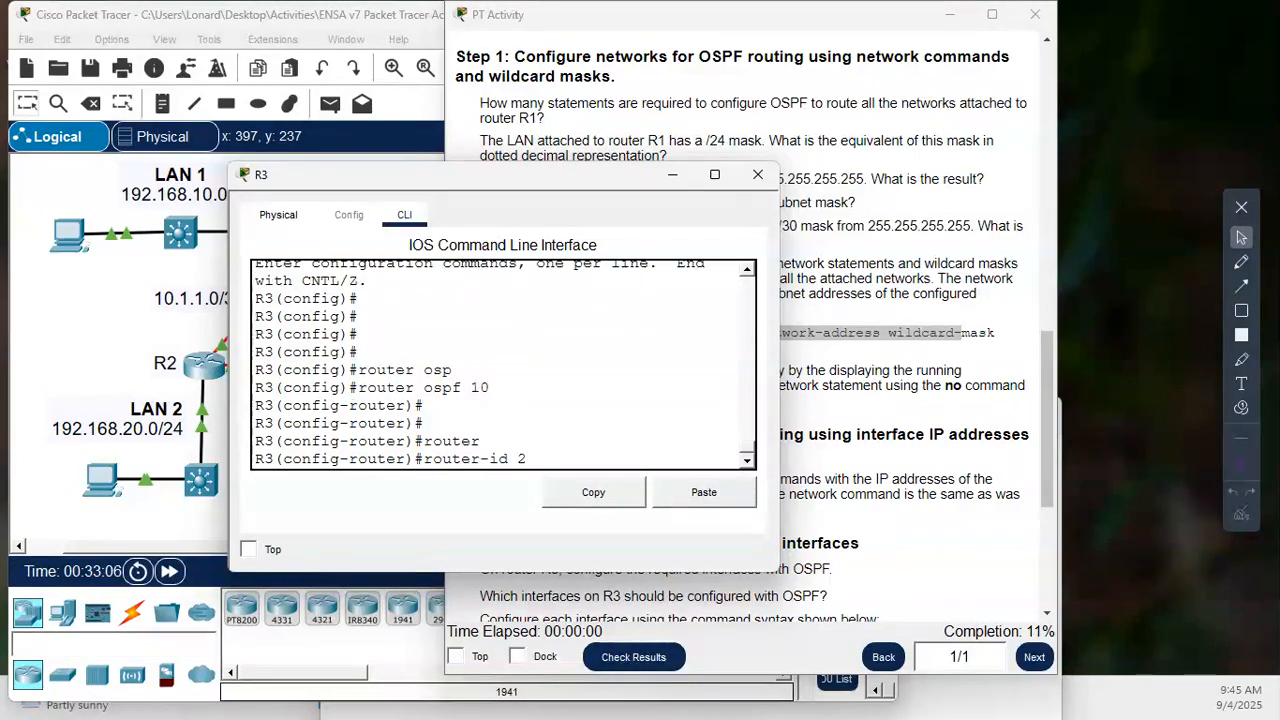
pyautogui.write('.2.2.2')
pyautogui.press('Return')
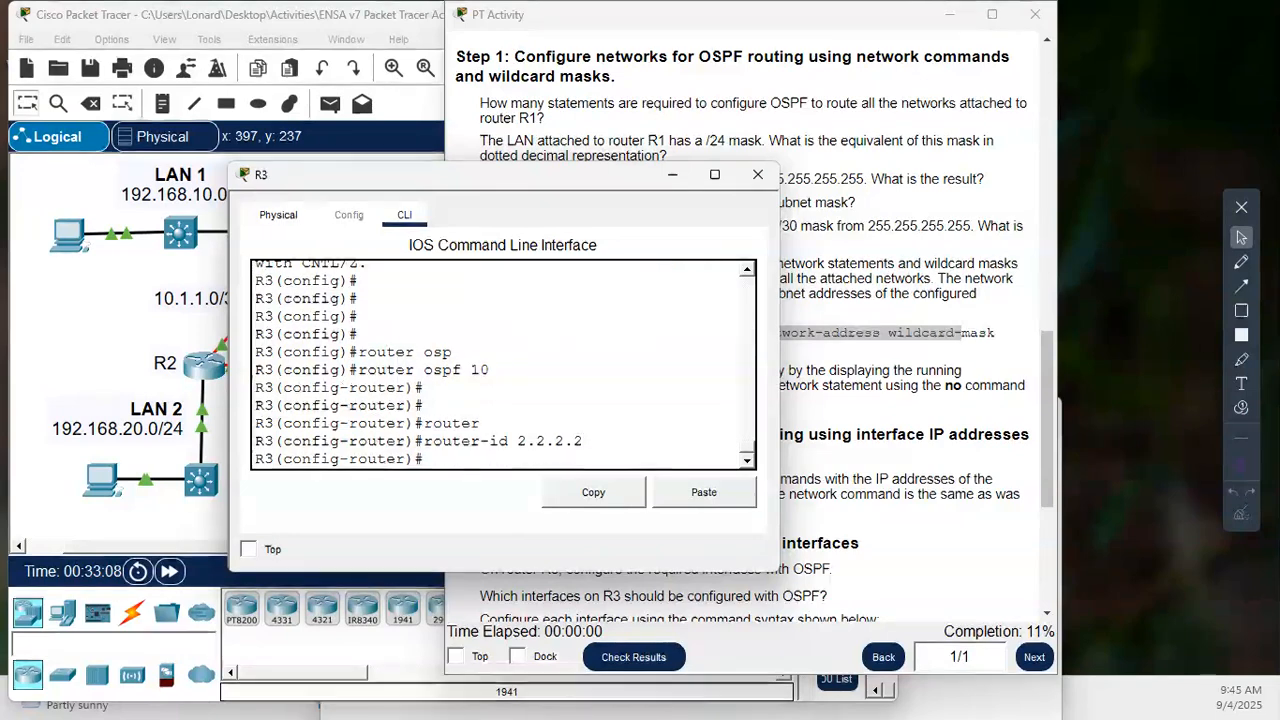
# - Correct R3's OSPF router ID to 3.3.3.3
pyautogui.press('Up')
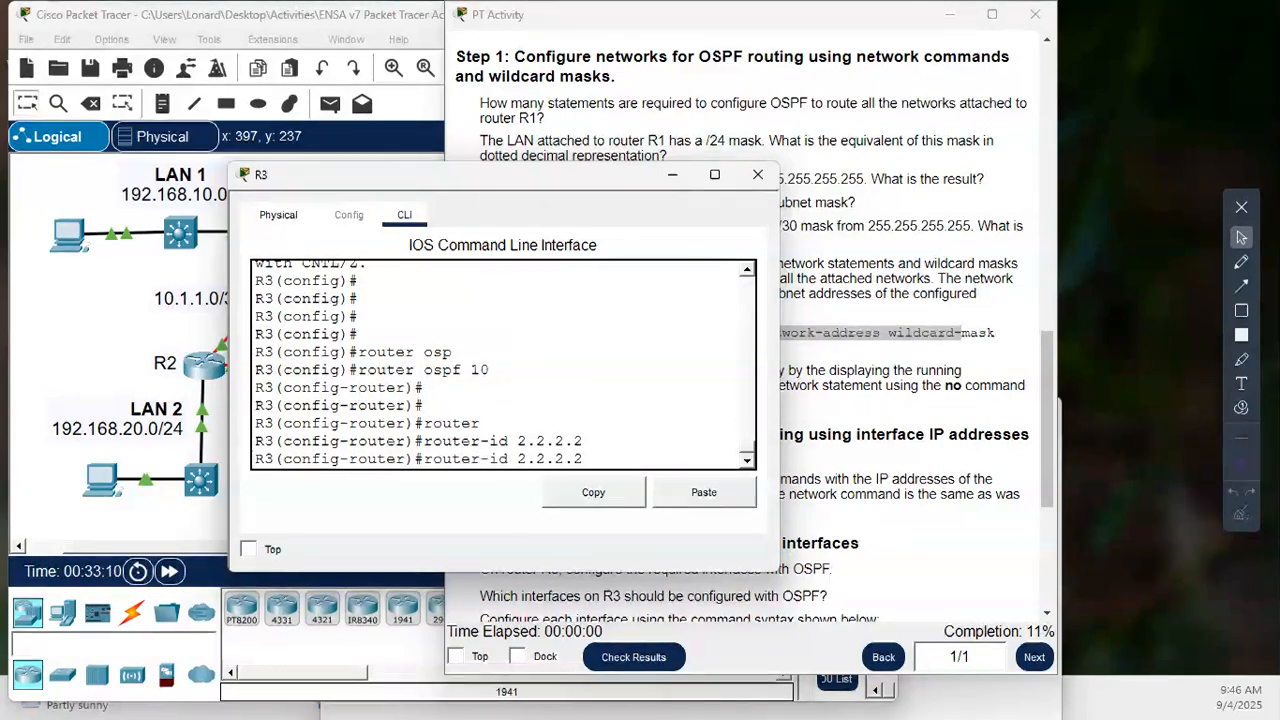
pyautogui.press('BackSpace')
pyautogui.press('BackSpace')
pyautogui.press('BackSpace')
pyautogui.press('BackSpace')
pyautogui.press('BackSpace')
pyautogui.press('BackSpace')
pyautogui.press('BackSpace')
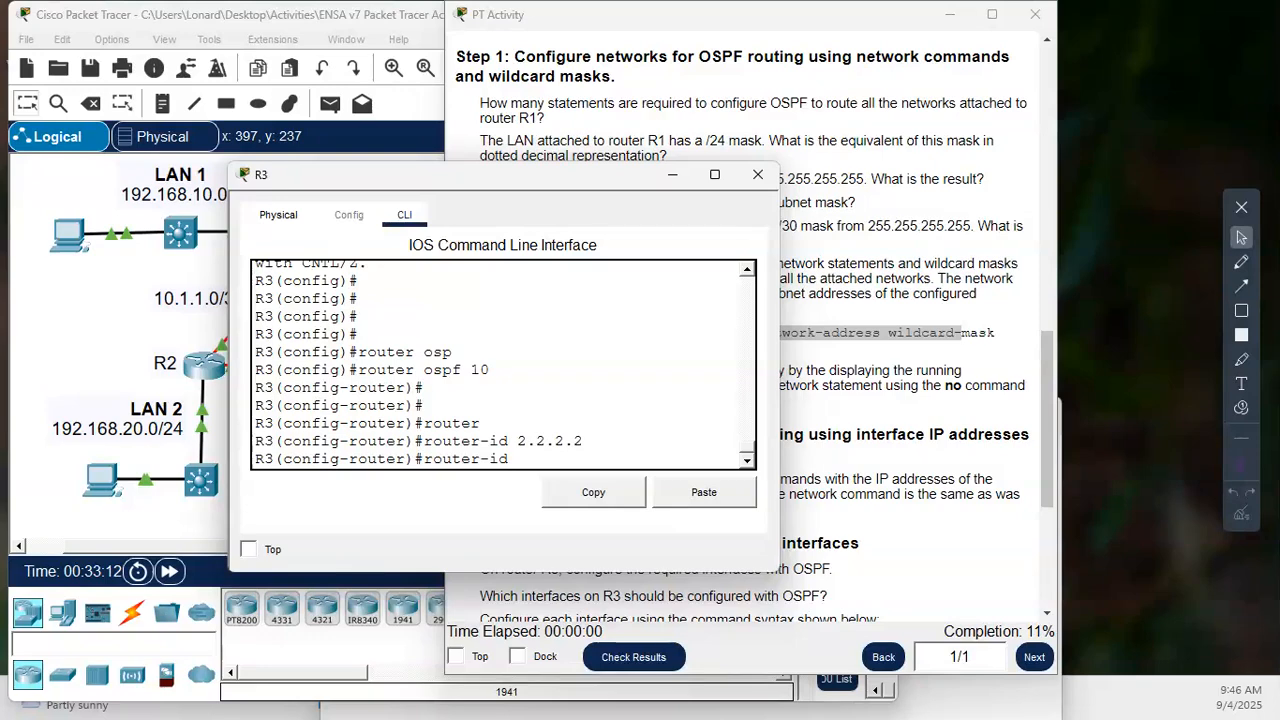
pyautogui.write('3.3.3.3')
pyautogui.press('Return')
pyautogui.press('Return')
pyautogui.press('Return')
pyautogui.press('Return')
pyautogui.press('Return')
pyautogui.press('Return')
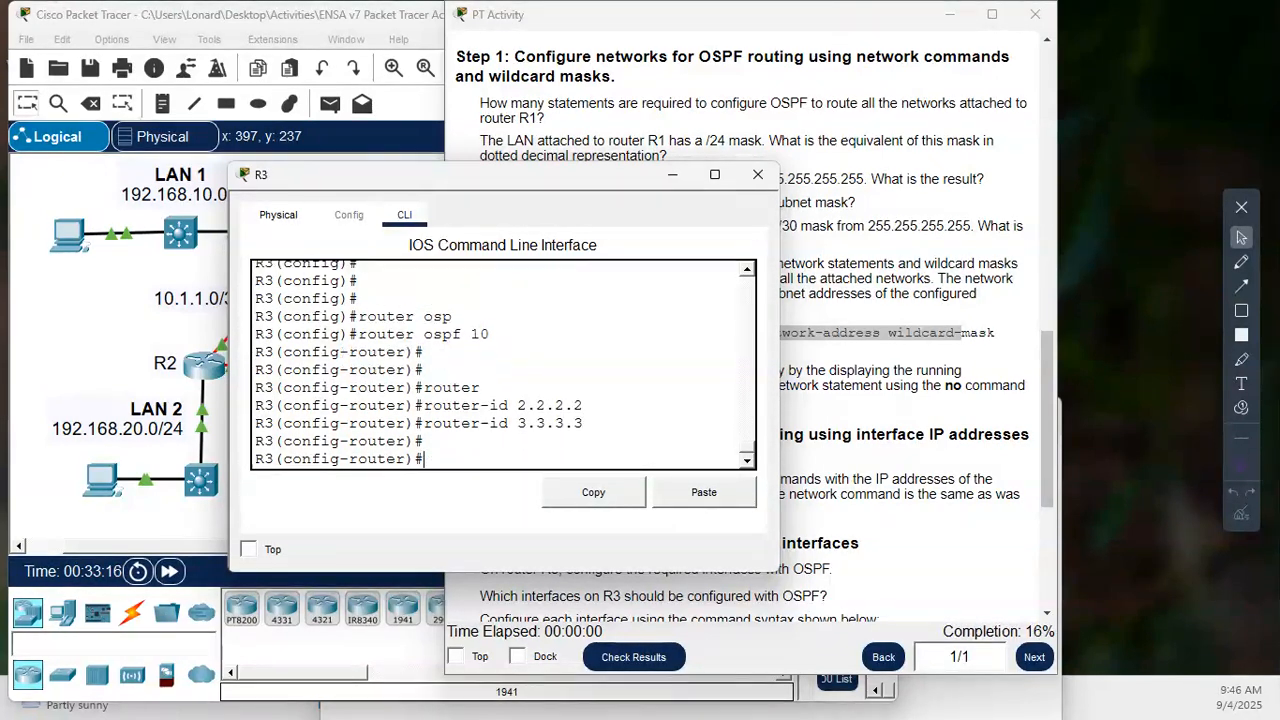
pyautogui.press('Return')
pyautogui.press('Return')
pyautogui.press('Return')
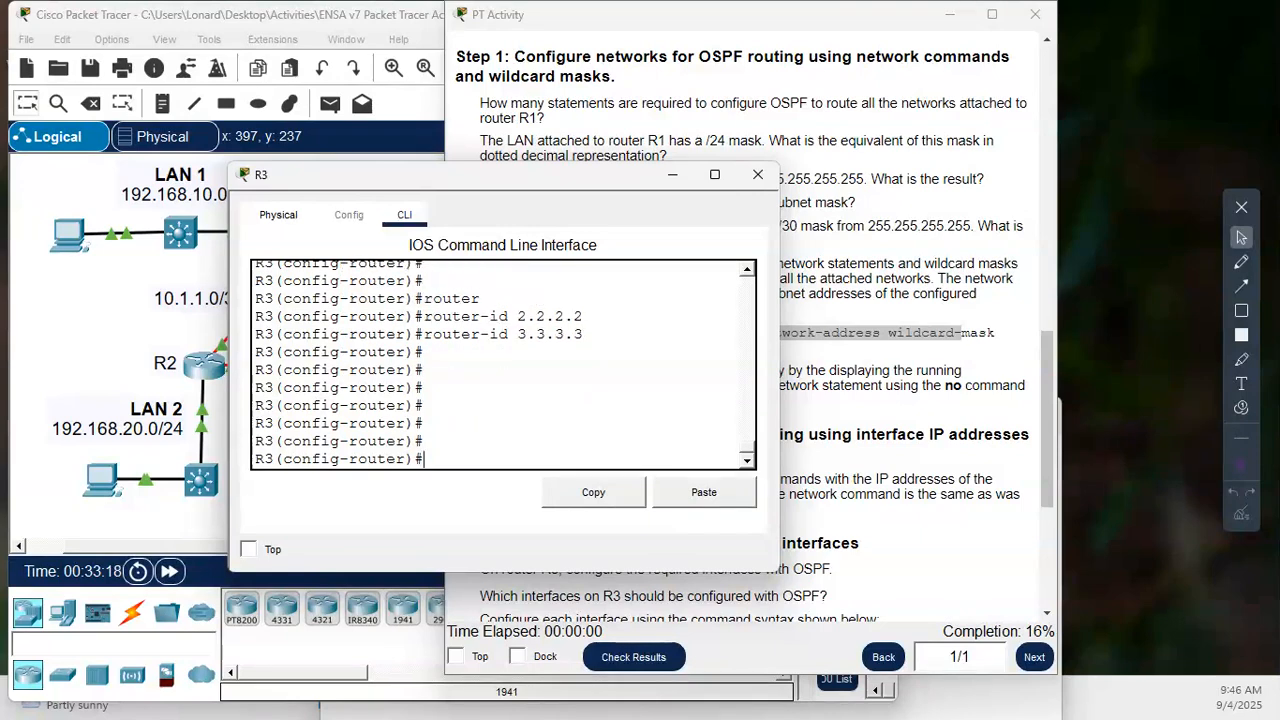
pyautogui.press('Return')
pyautogui.press('Return')
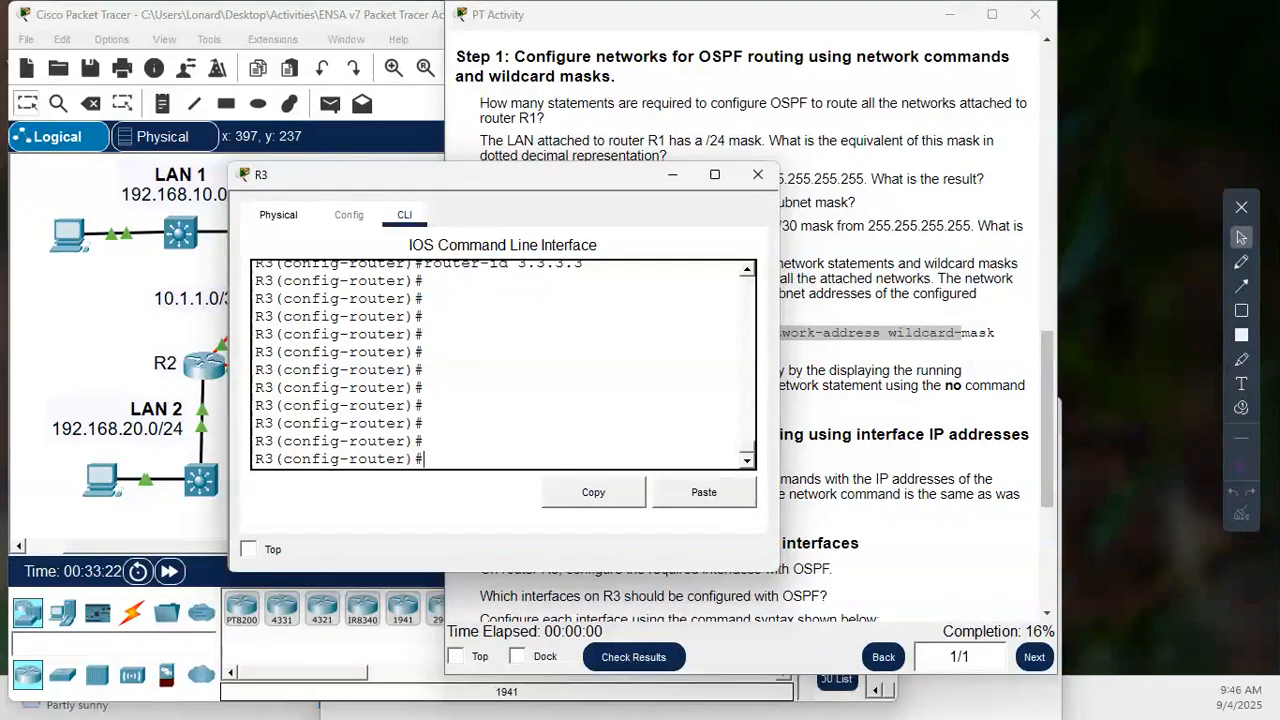
# - Close R3's window and open R1's command line, placing it beside the topology so the network addresses stay readable
pyautogui.moveTo(450, 175); pyautogui.dragTo(618, 190)
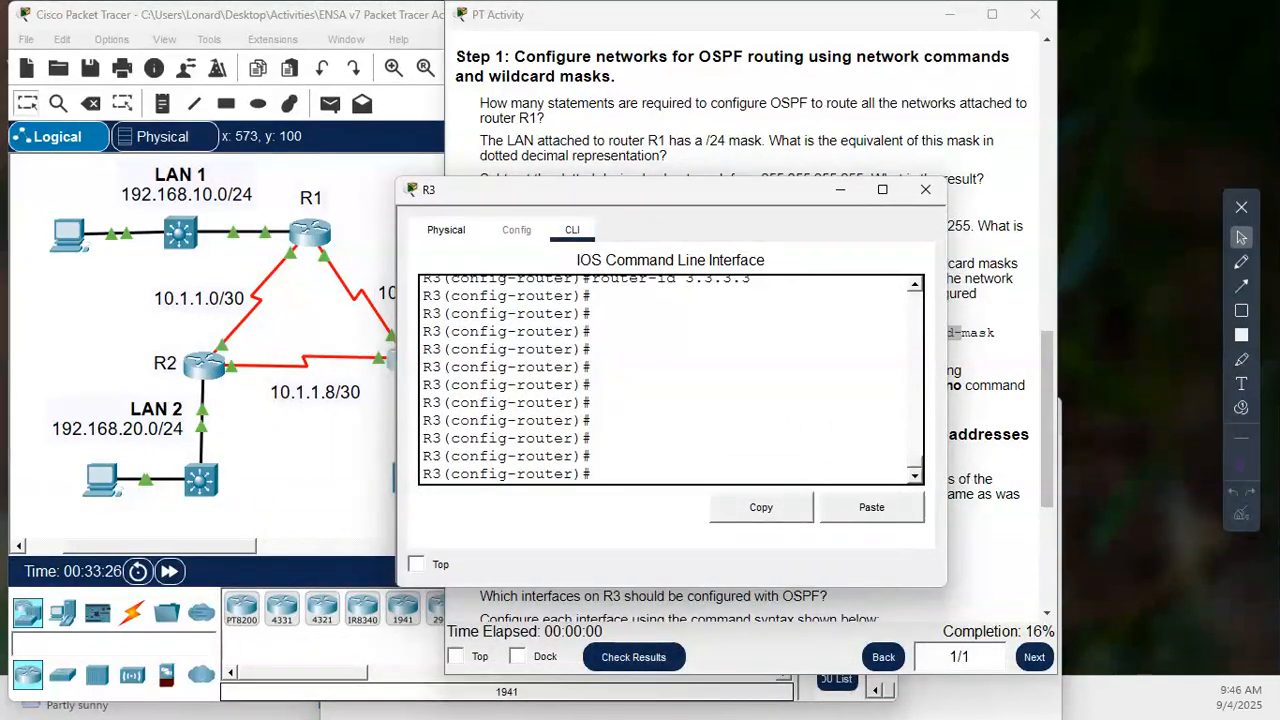
pyautogui.click(925, 190)
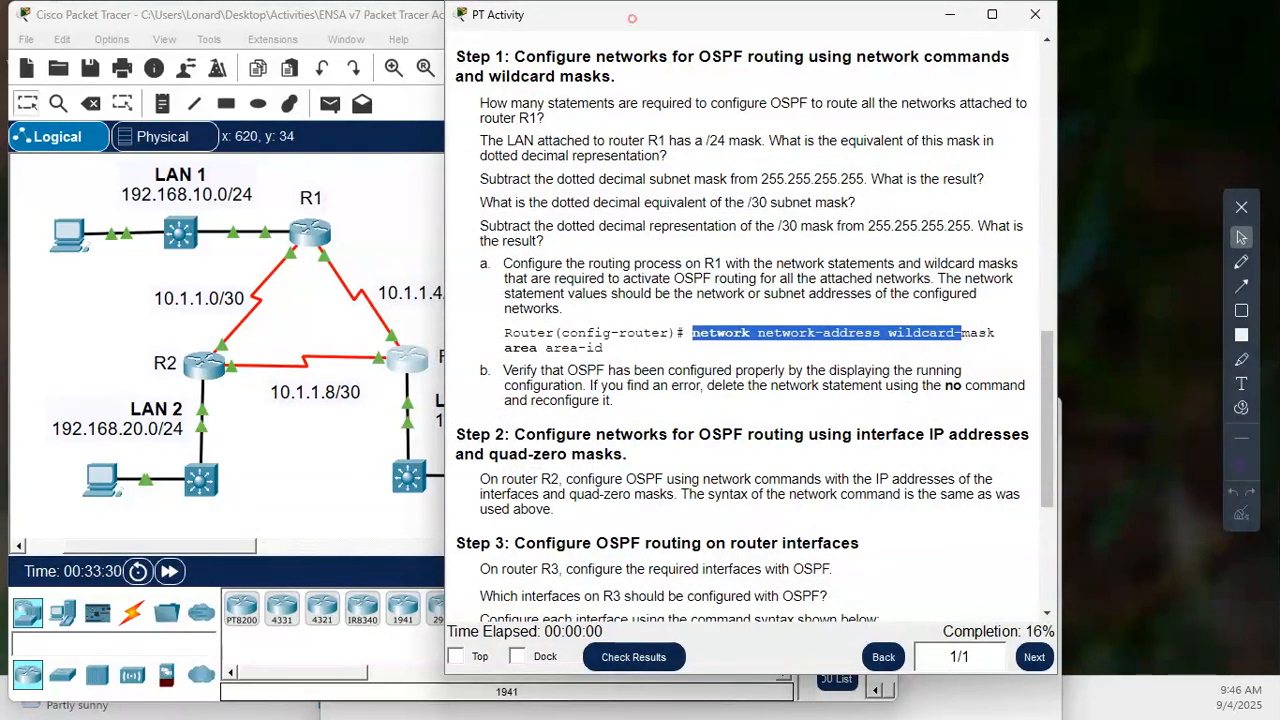
pyautogui.moveTo(632, 18); pyautogui.dragTo(668, 18)
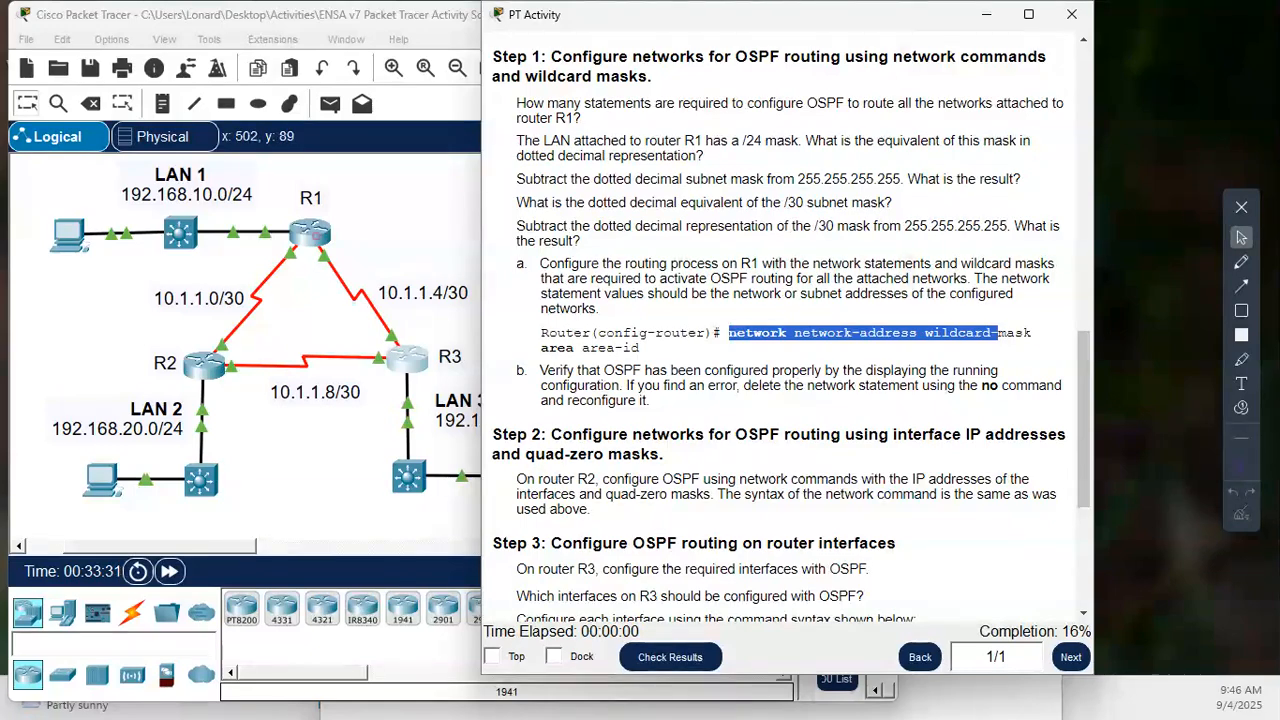
pyautogui.click(310, 233)
pyautogui.moveTo(400, 153); pyautogui.dragTo(919, 121)
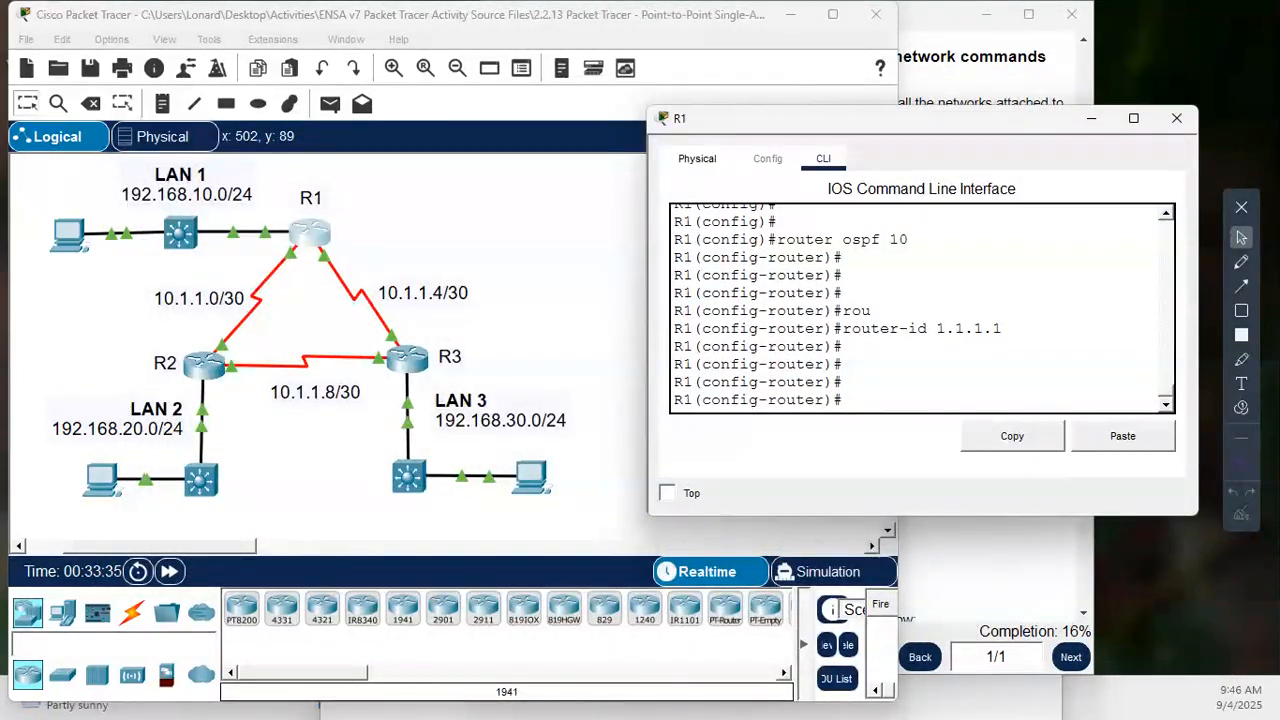
pyautogui.click(966, 382)
pyautogui.press('Return')
pyautogui.press('Return')
pyautogui.write('co')
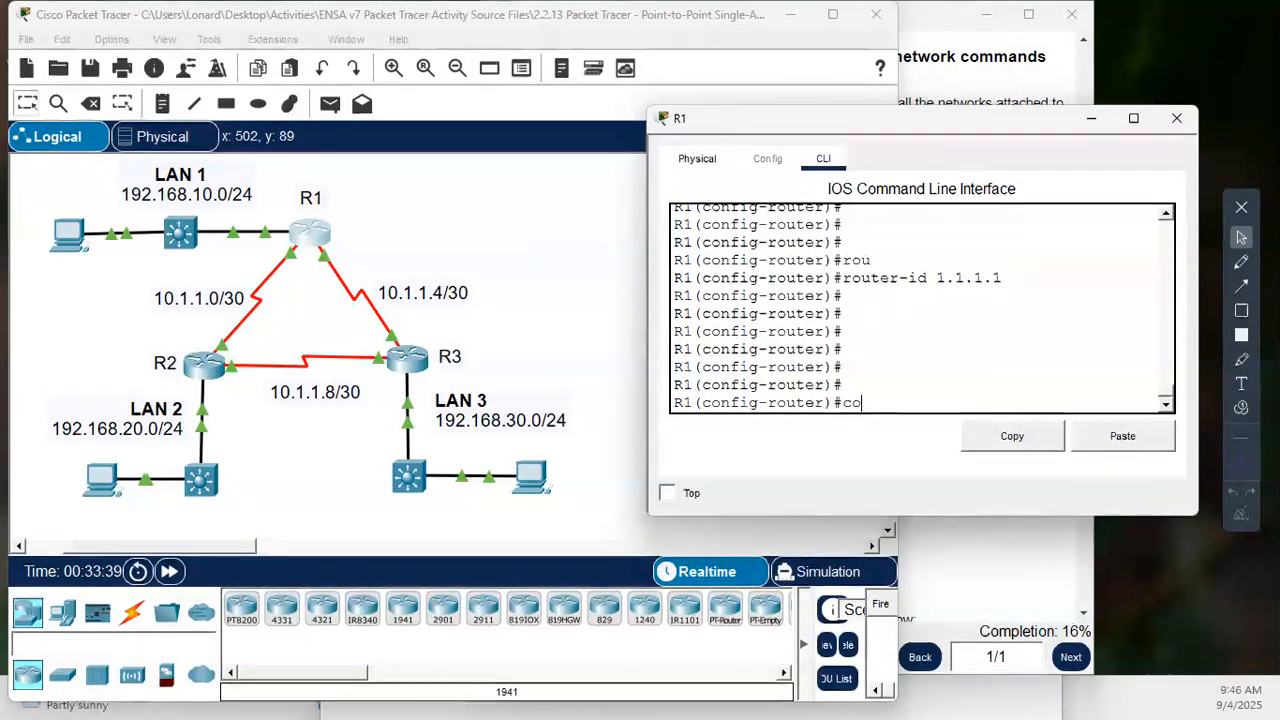
pyautogui.press('BackSpace')
pyautogui.press('BackSpace')
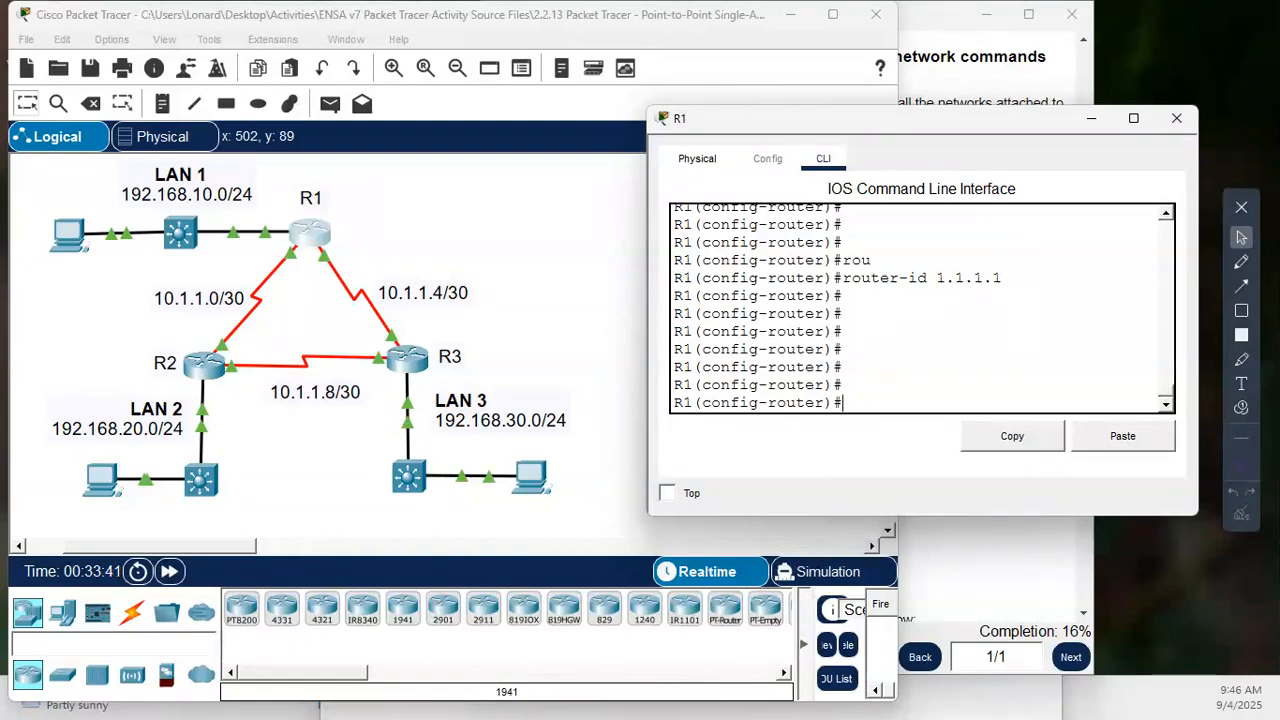
pyautogui.write('con')
pyautogui.press('BackSpace')
pyautogui.press('BackSpace')
pyautogui.press('BackSpace')
# - Advertise LAN 1 in R1's OSPF process with network 192.168.10.0, wildcard mask 0.0.0.255, area 0
pyautogui.write('network ')
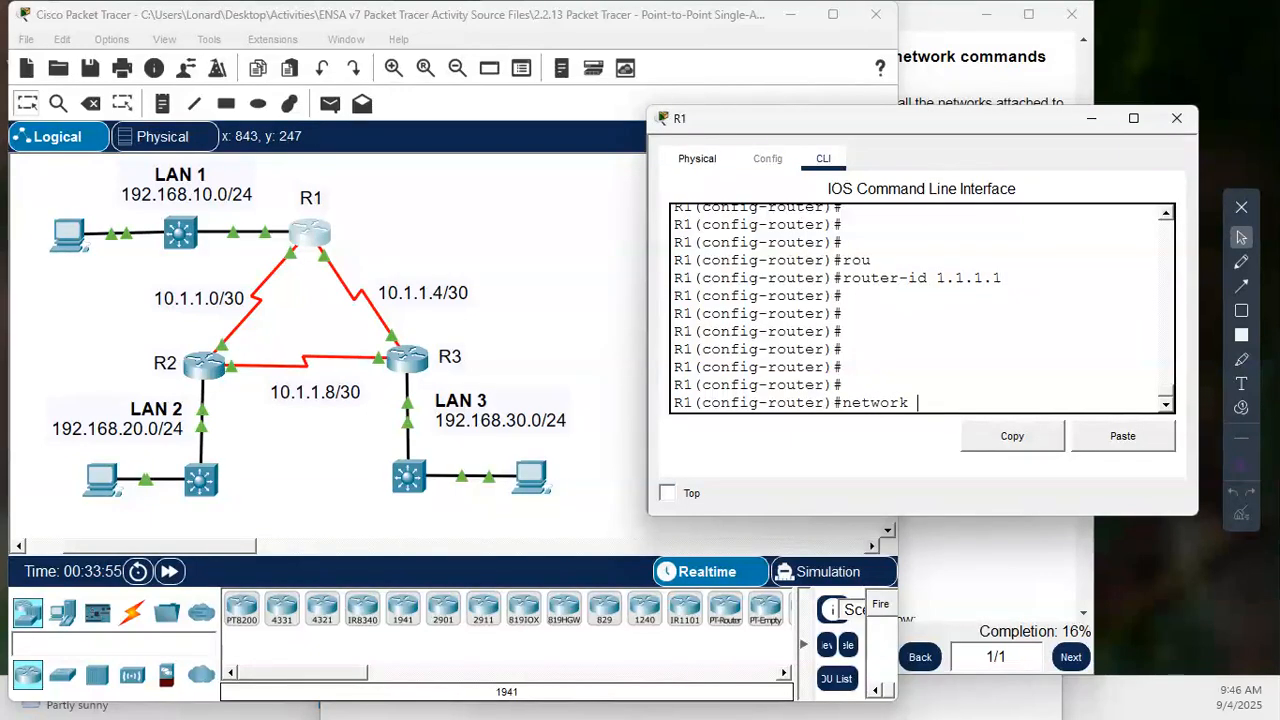
pyautogui.write('192.168.10.0')
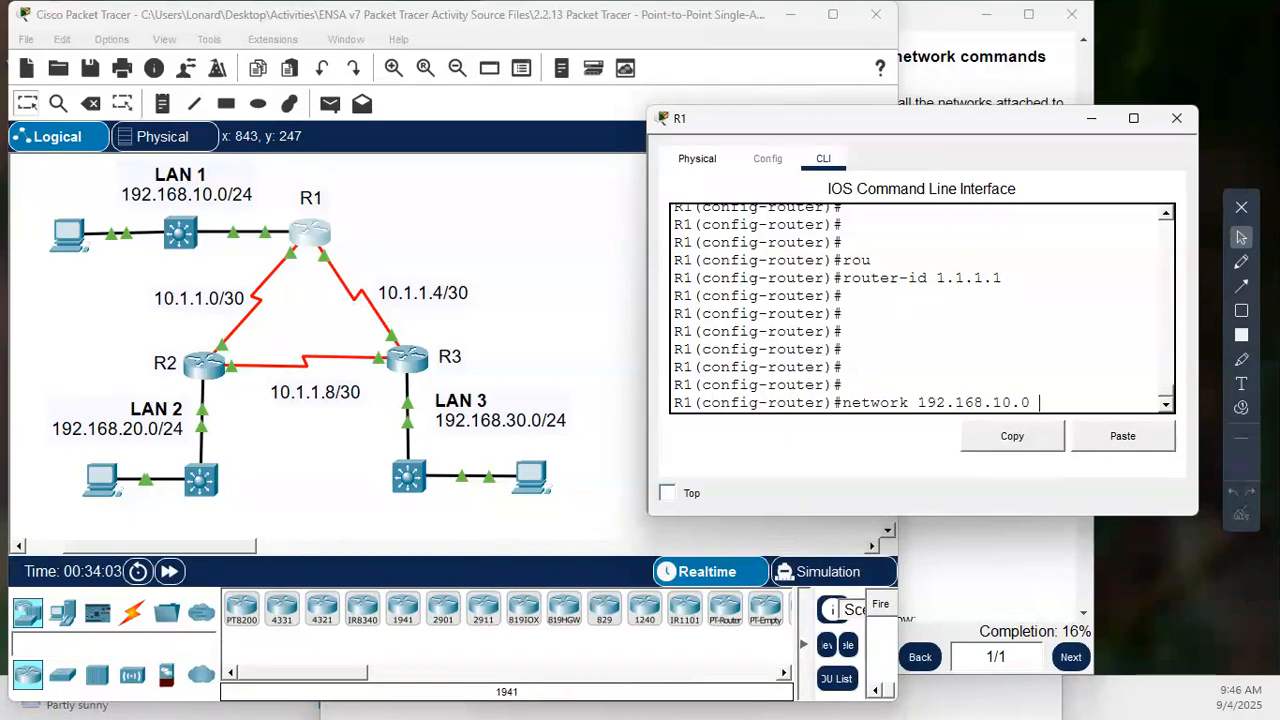
pyautogui.write(' 0.0.0.255 are')
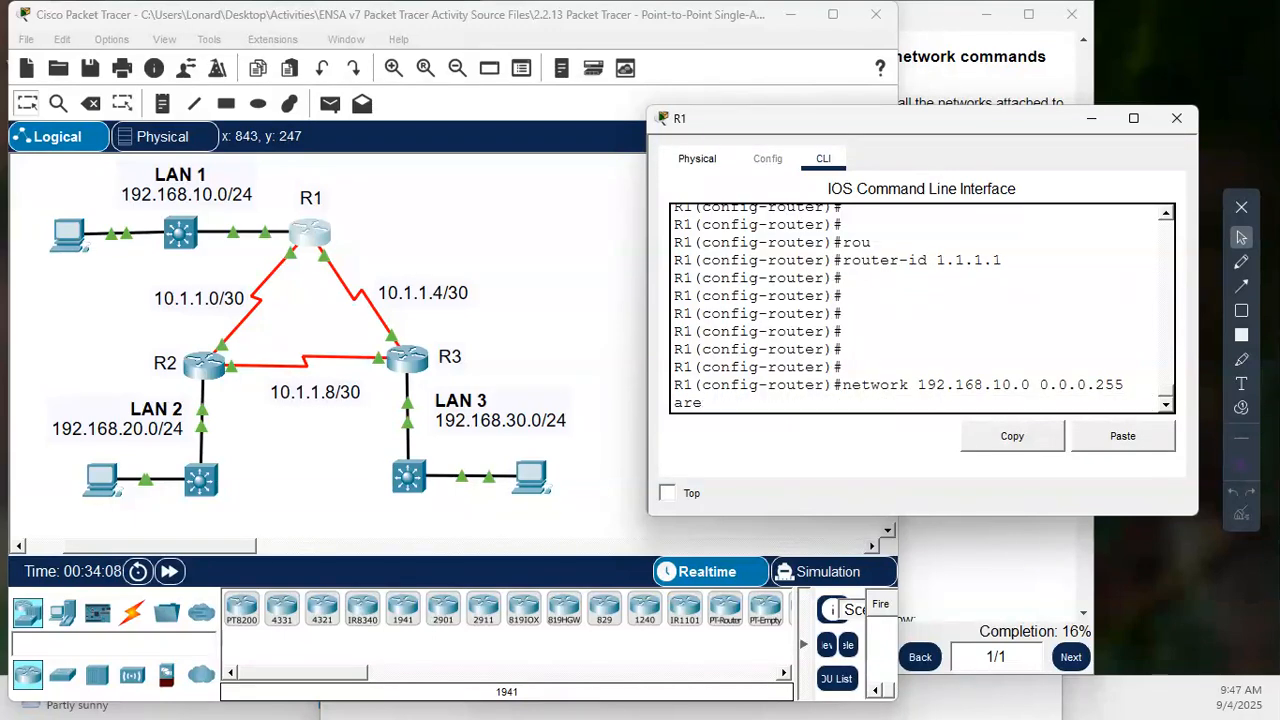
pyautogui.write('a 0')
pyautogui.press('Return')
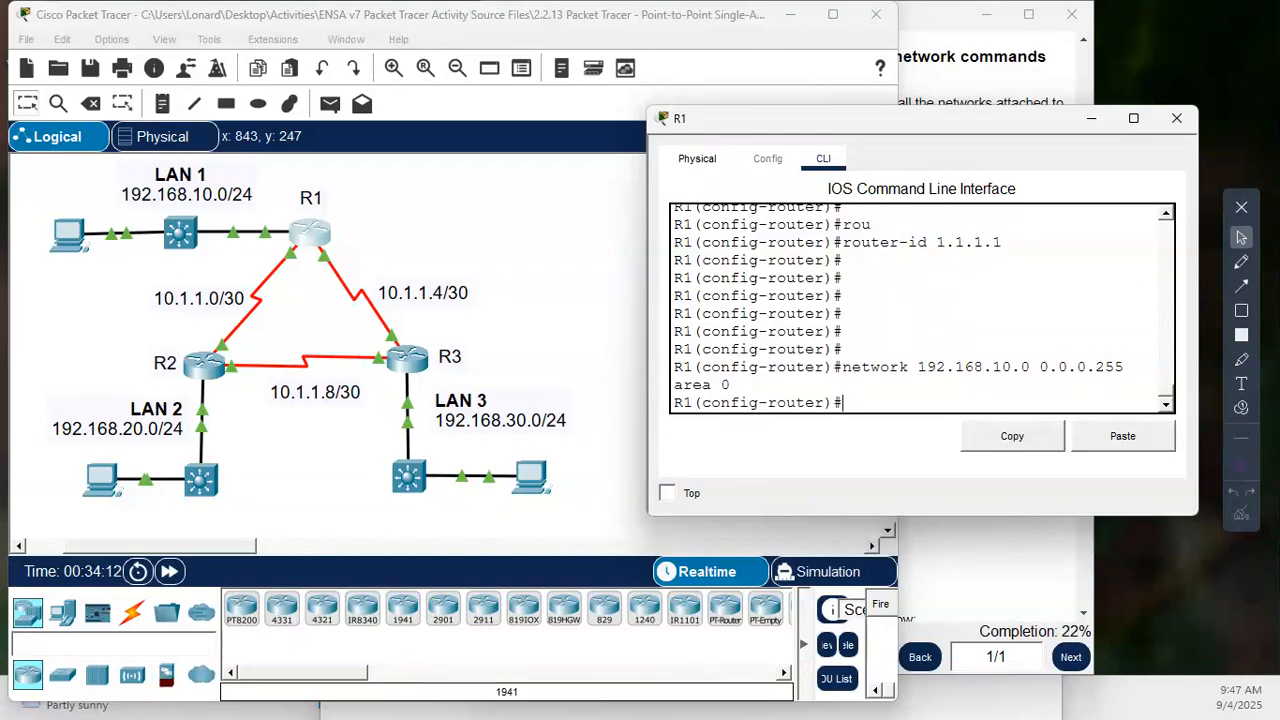
pyautogui.press('Return')
pyautogui.press('Return')
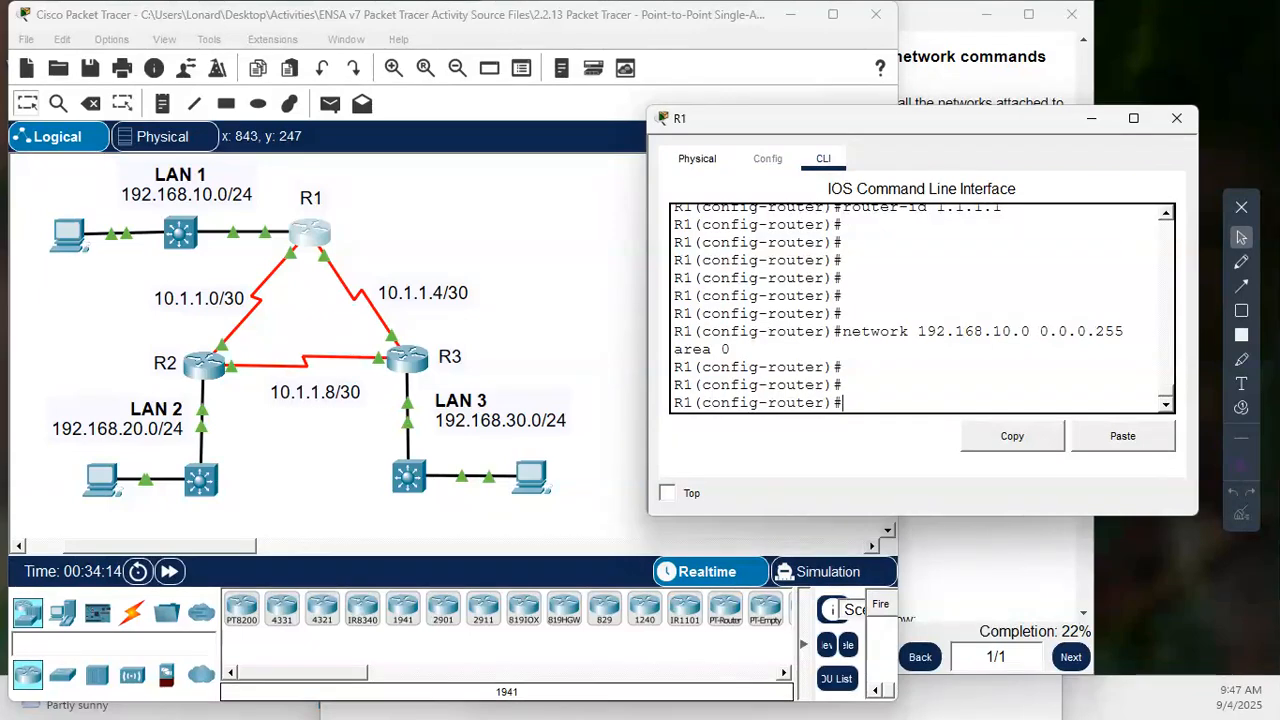
# - Advertise the R1–R2 link on R1 with network 10.1.1.0, wildcard mask 0.0.0.3, area 0, by adapting the previous network statement
pyautogui.press('Up')
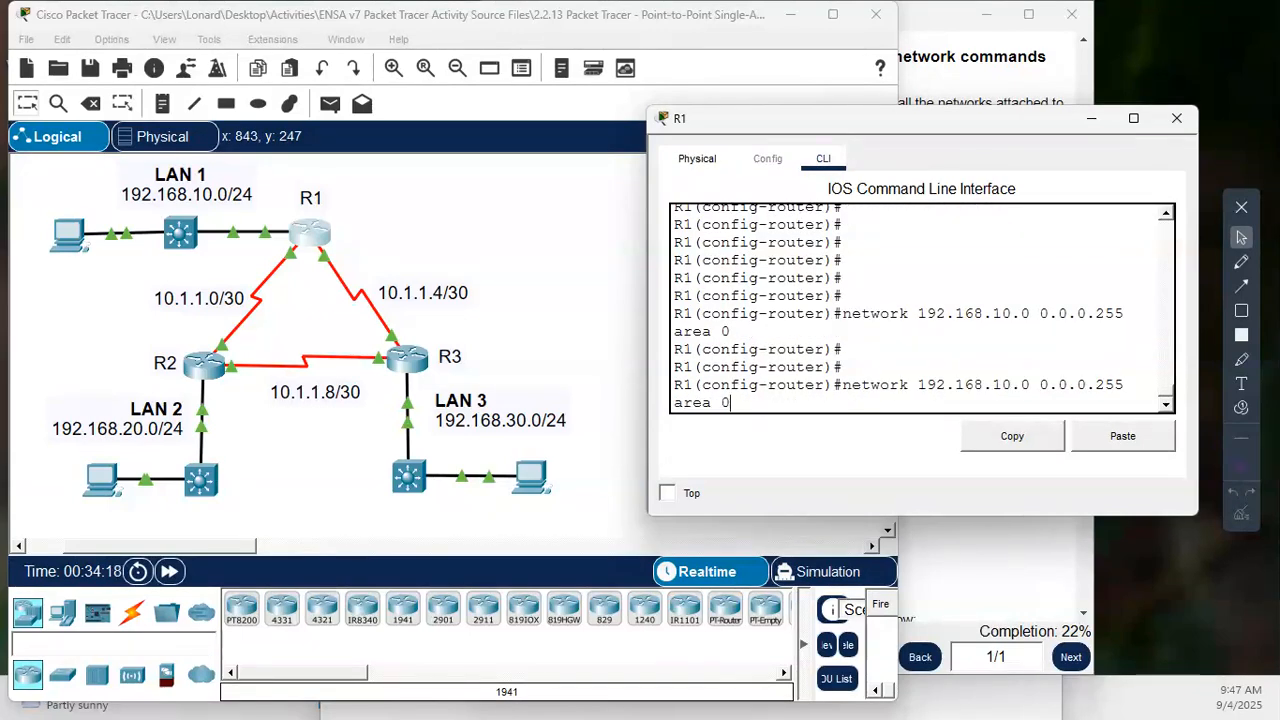
pyautogui.press('Left')
pyautogui.press('Left')
pyautogui.press('Left')
pyautogui.press('Left')
pyautogui.press('Left')
pyautogui.press('Left')
pyautogui.press('Left')
pyautogui.press('Left')
pyautogui.press('Delete')
pyautogui.press('Delete')
pyautogui.press('BackSpace')
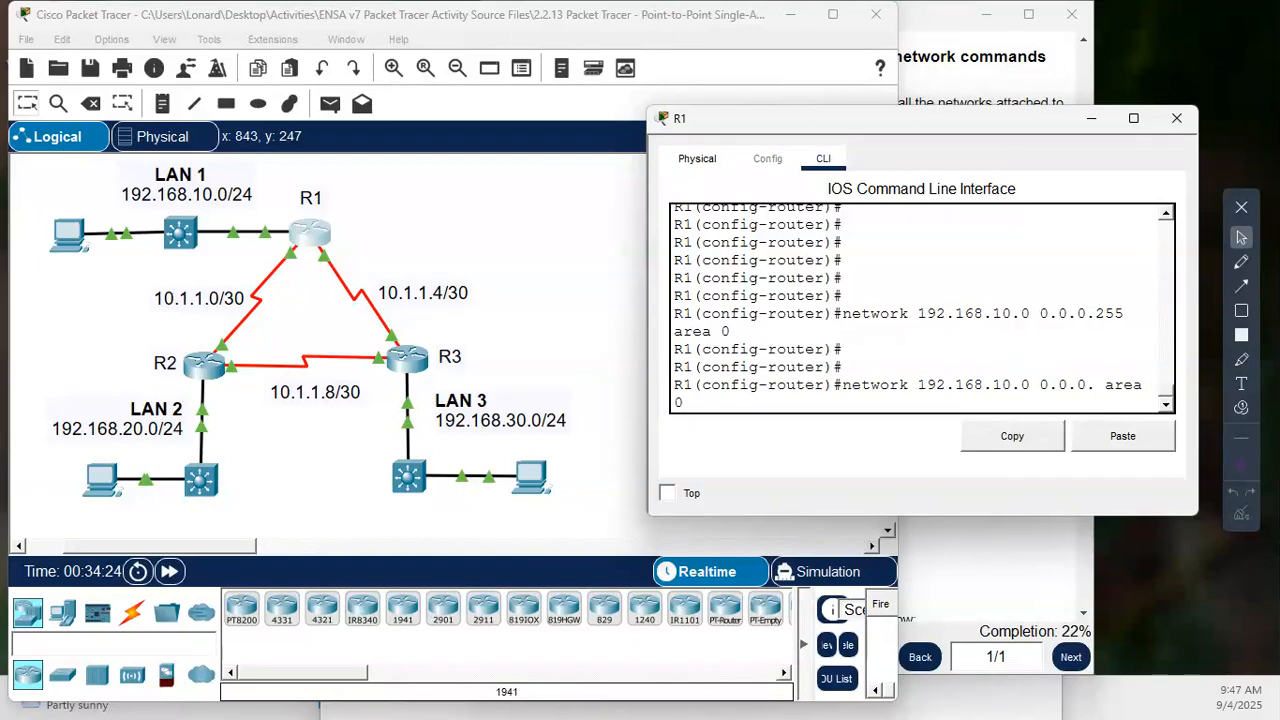
pyautogui.write('3')
pyautogui.press('Left')
pyautogui.press('Left')
pyautogui.press('Left')
pyautogui.press('Left')
pyautogui.press('Left')
pyautogui.press('Left')
pyautogui.press('Left')
pyautogui.press('Left')
pyautogui.press('Left')
pyautogui.press('Left')
pyautogui.press('BackSpace')
pyautogui.press('Left')
pyautogui.press('Left')
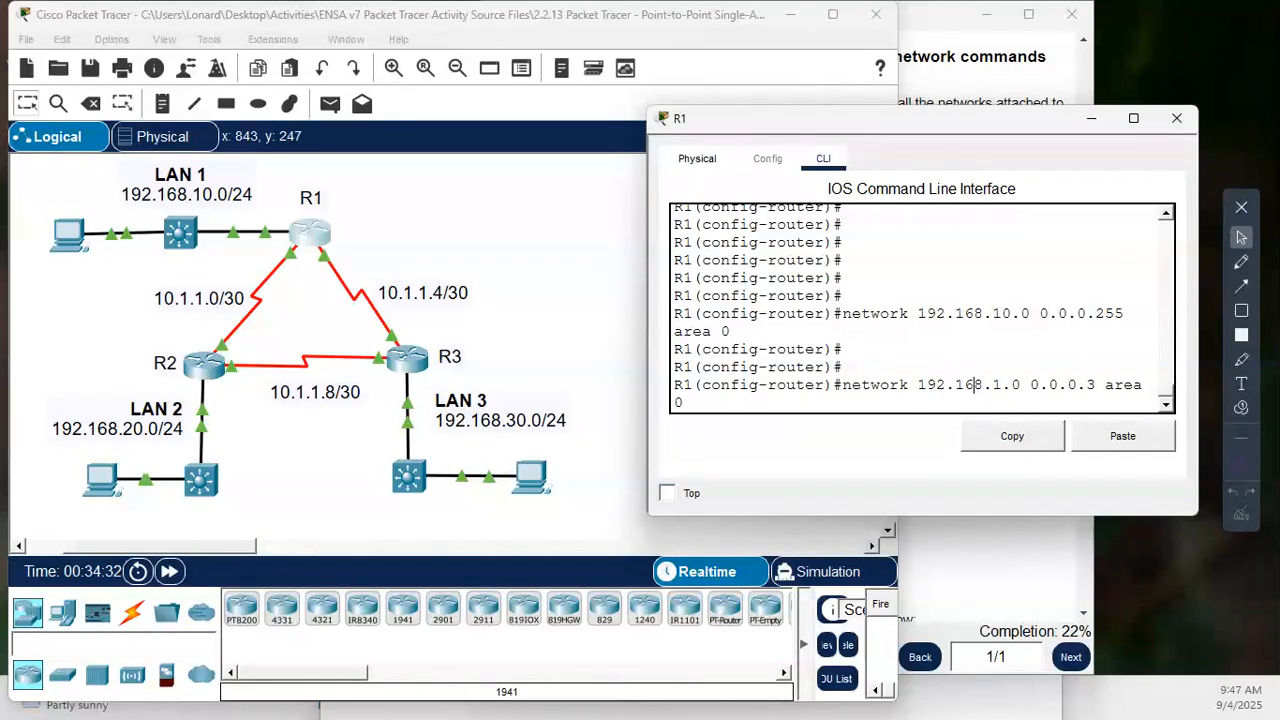
pyautogui.press('BackSpace')
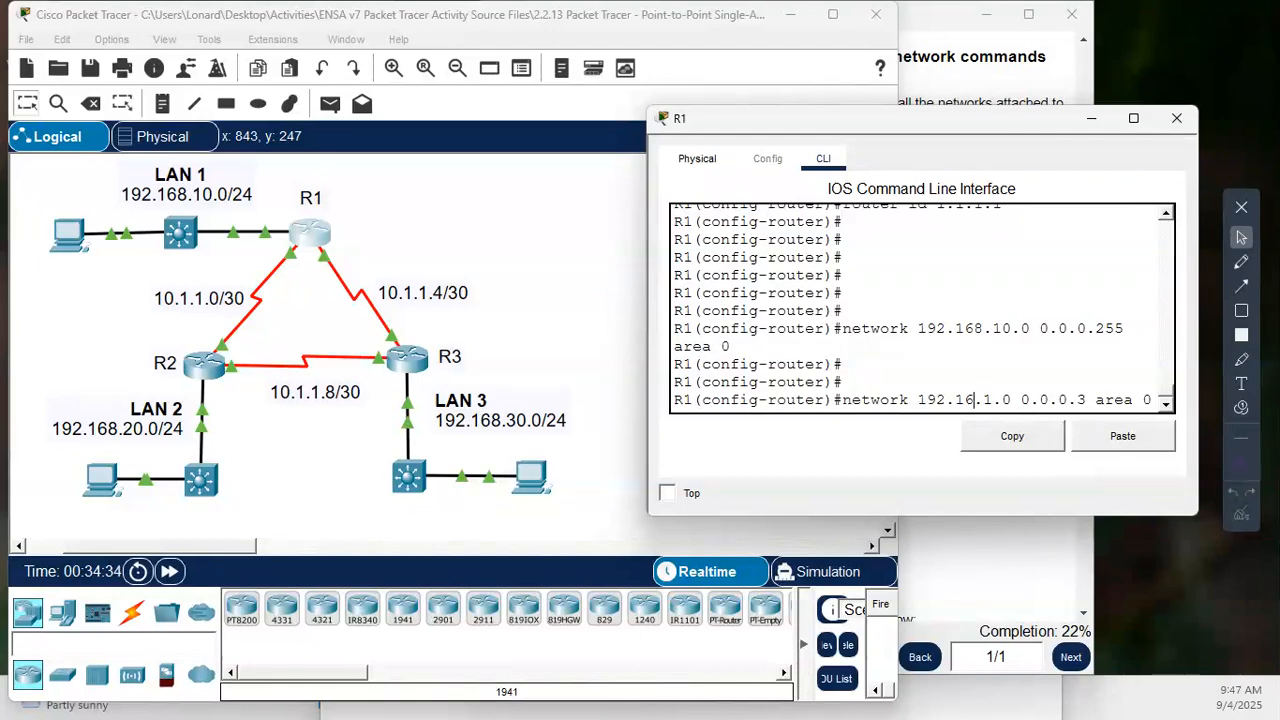
pyautogui.press('BackSpace')
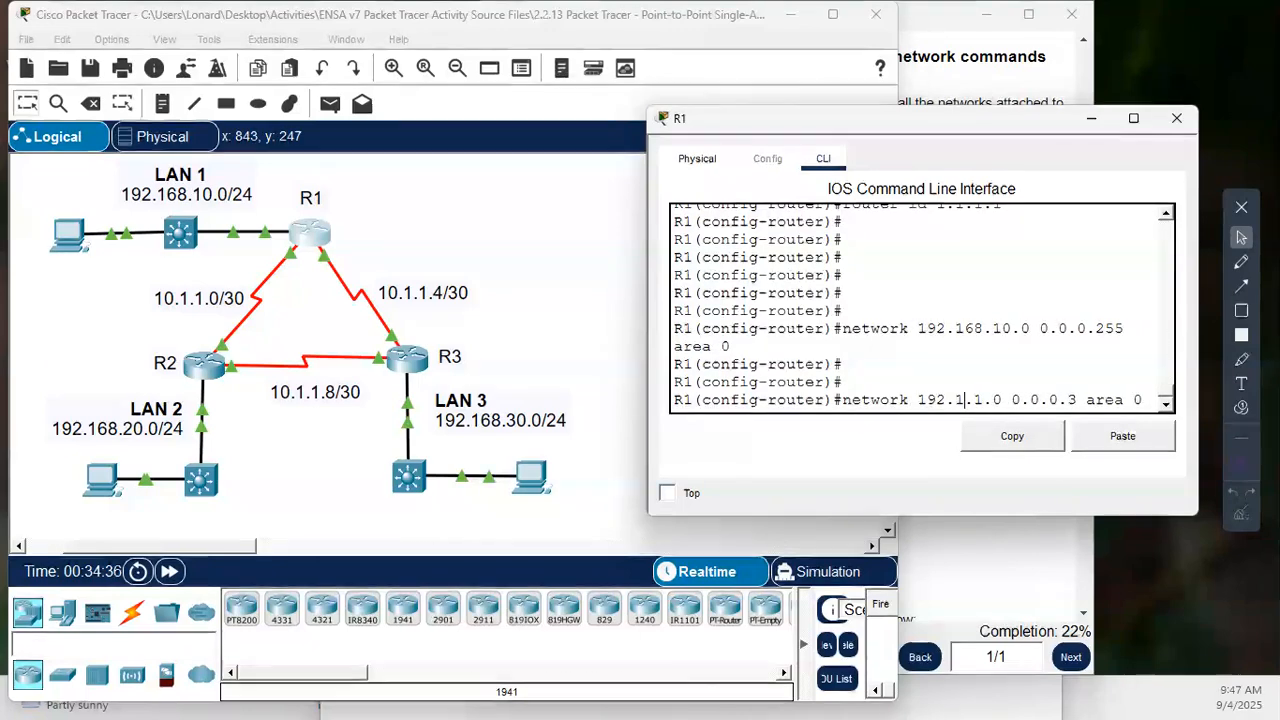
pyautogui.press('BackSpace')
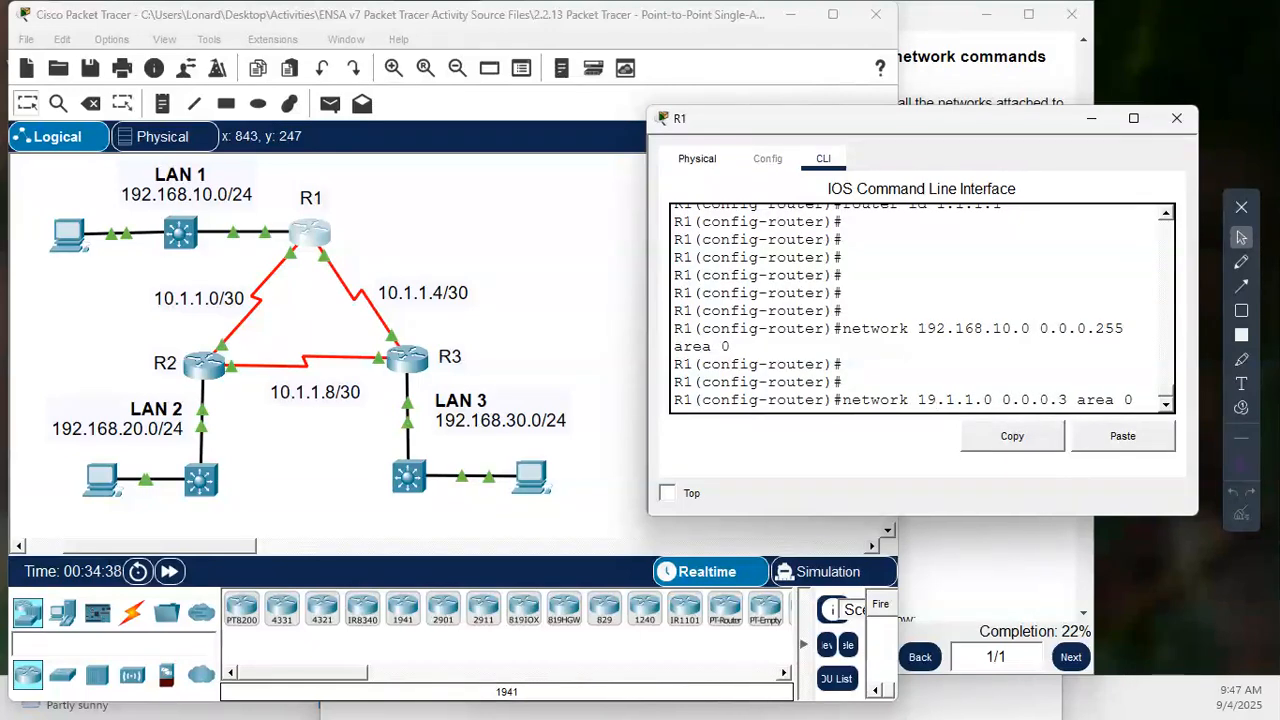
pyautogui.press('BackSpace')
pyautogui.write('0')
pyautogui.press('Return')
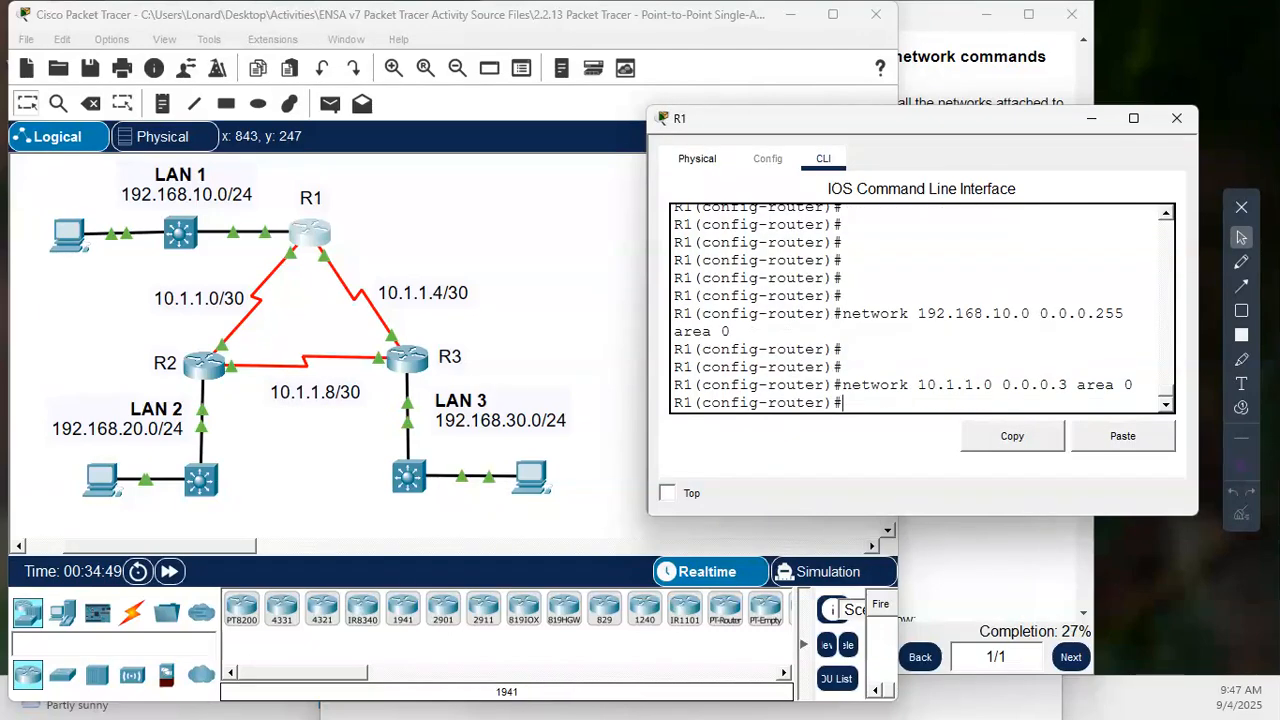
pyautogui.press('Return')
pyautogui.press('Return')
# - Advertise the R1–R3 link on R1 with network 10.1.1.4, wildcard mask 0.0.0.3, area 0
pyautogui.press('Up')
pyautogui.press('Left')
pyautogui.press('Left')
pyautogui.press('Left')
pyautogui.press('Left')
pyautogui.press('Left')
pyautogui.press('Left')
pyautogui.press('Left')
pyautogui.press('Left')
pyautogui.press('Left')
pyautogui.press('Left')
pyautogui.press('Left')
pyautogui.press('Left')
pyautogui.press('Left')
pyautogui.press('Left')
pyautogui.press('Left')
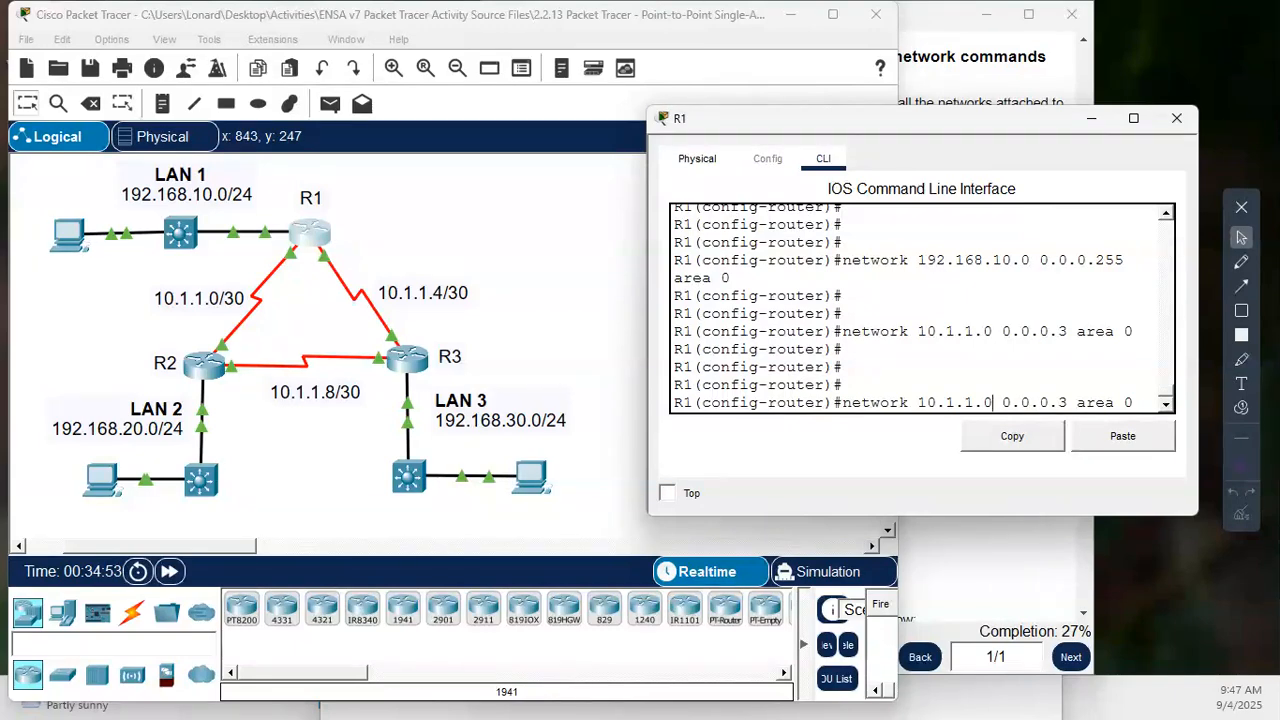
pyautogui.press('BackSpace')
pyautogui.write('4')
pyautogui.press('Return')
pyautogui.press('Return')
pyautogui.press('Return')
pyautogui.press('Return')
pyautogui.press('Return')
pyautogui.press('Return')
pyautogui.press('Return')
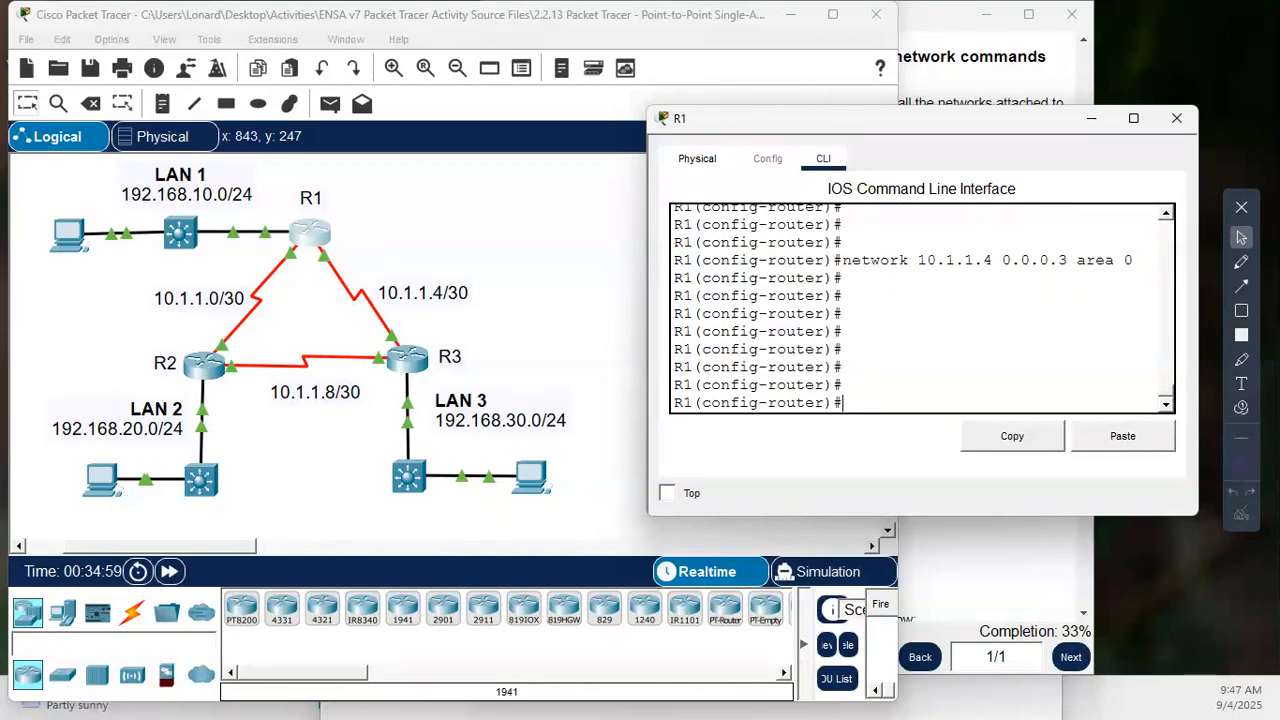
pyautogui.press('Return')
pyautogui.press('Return')
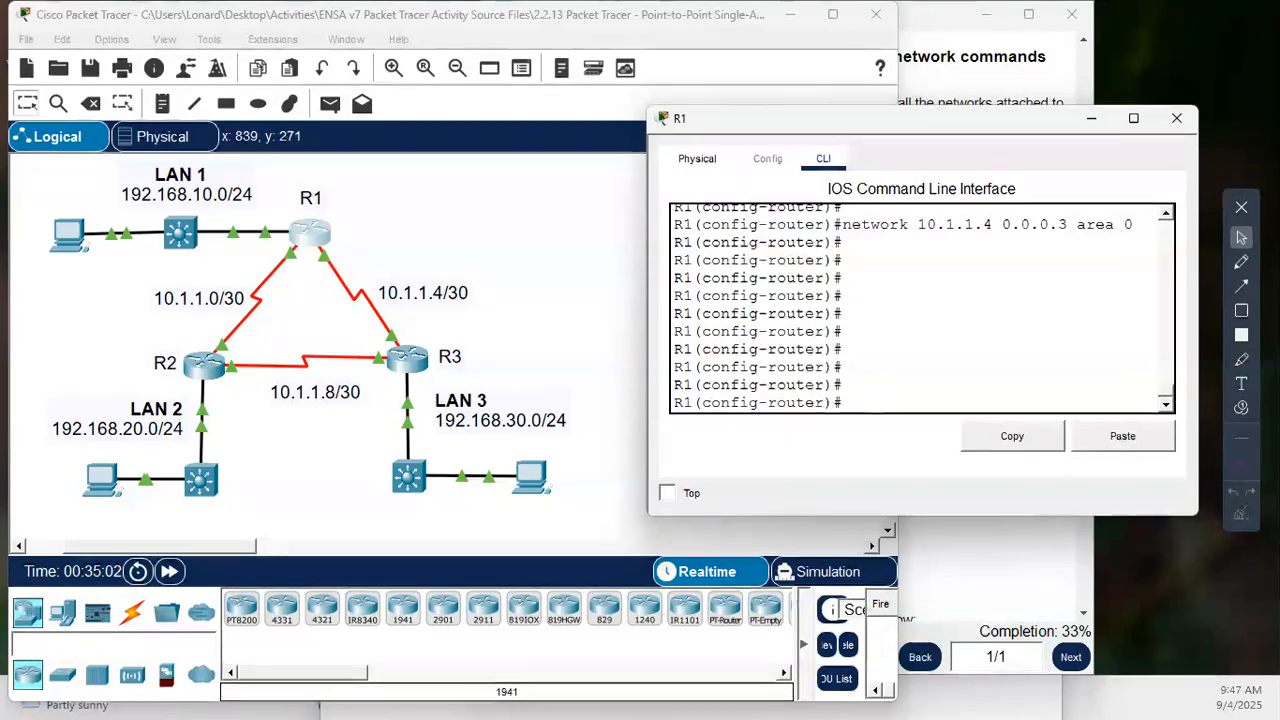
# - Check the activity's verification instructions, return R1 to privileged EXEC mode and display its running configuration
pyautogui.click(936, 20)
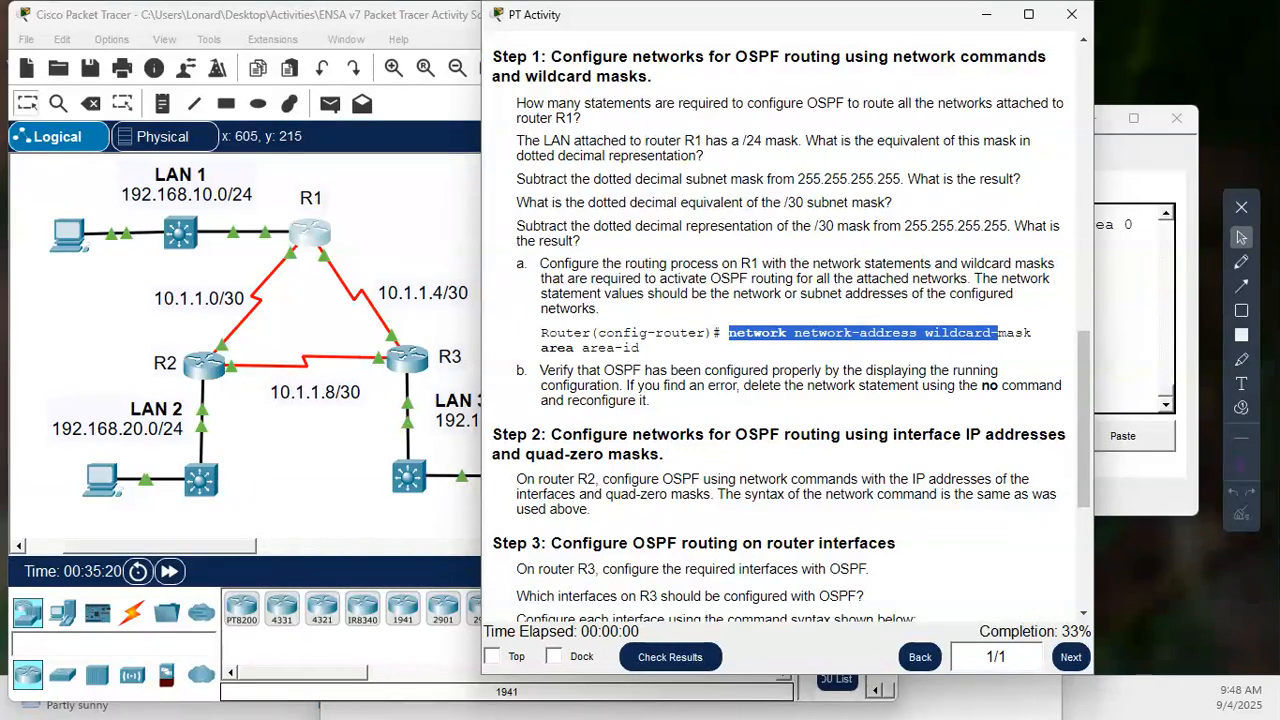
pyautogui.click(306, 240)
pyautogui.click(877, 357)
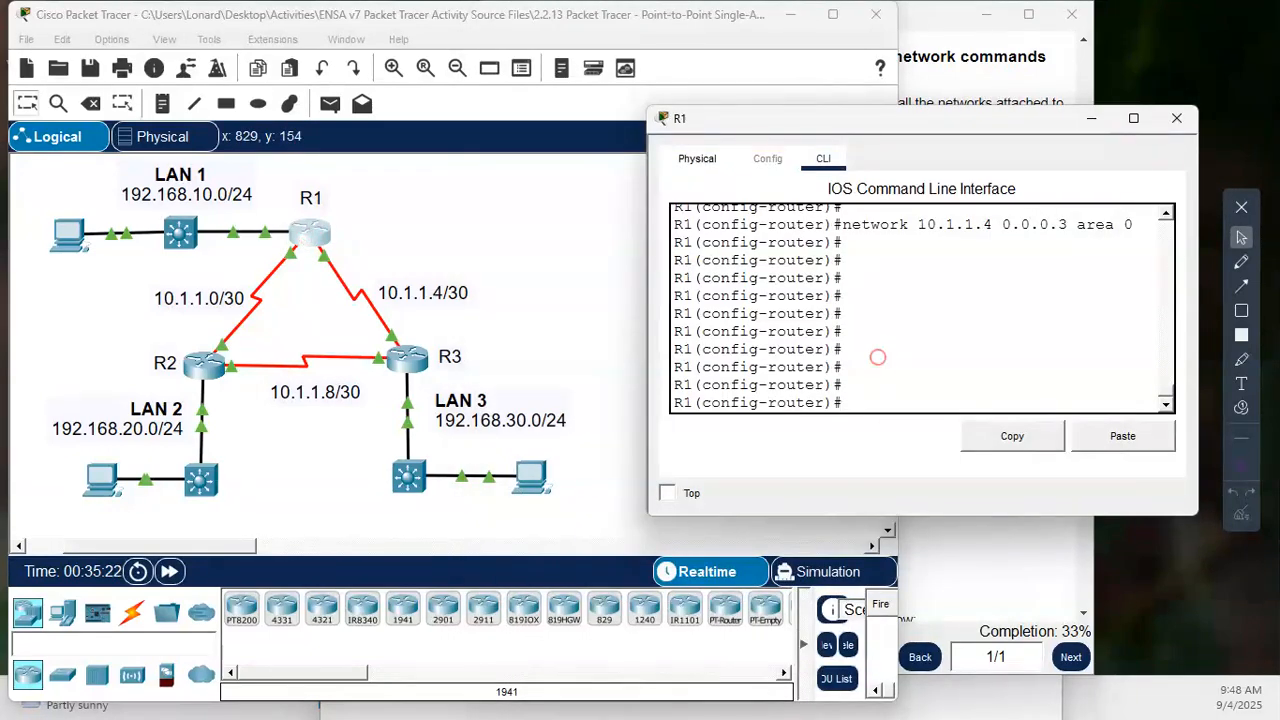
pyautogui.hotkey('ctrl', 'z')
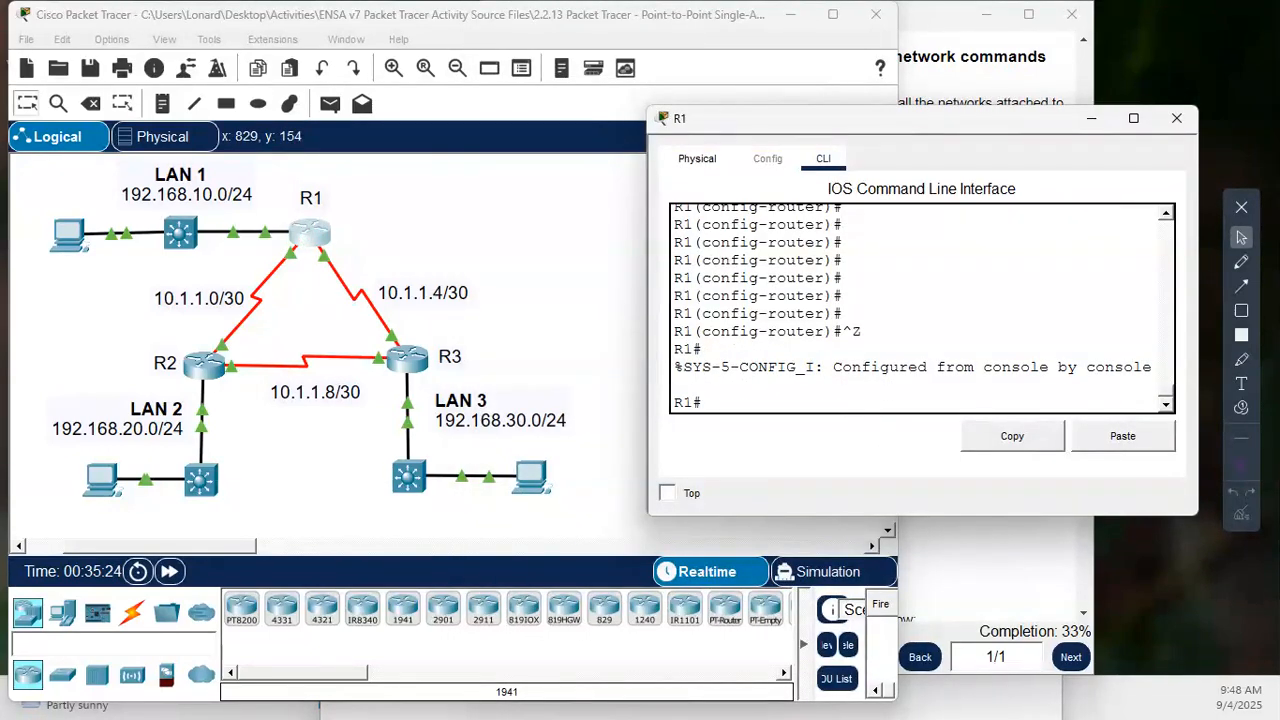
pyautogui.press('Return')
pyautogui.press('Return')
pyautogui.press('Return')
pyautogui.press('Return')
pyautogui.write('show')
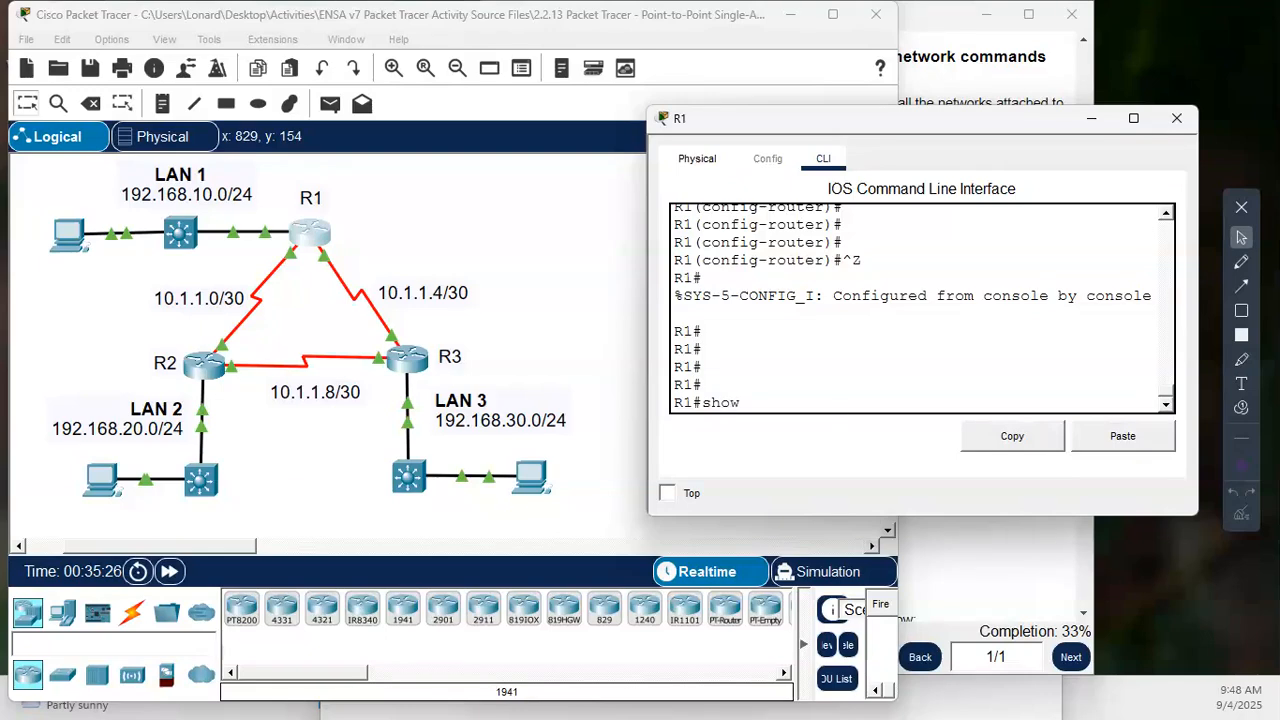
pyautogui.write(' ru')
pyautogui.press('Tab')
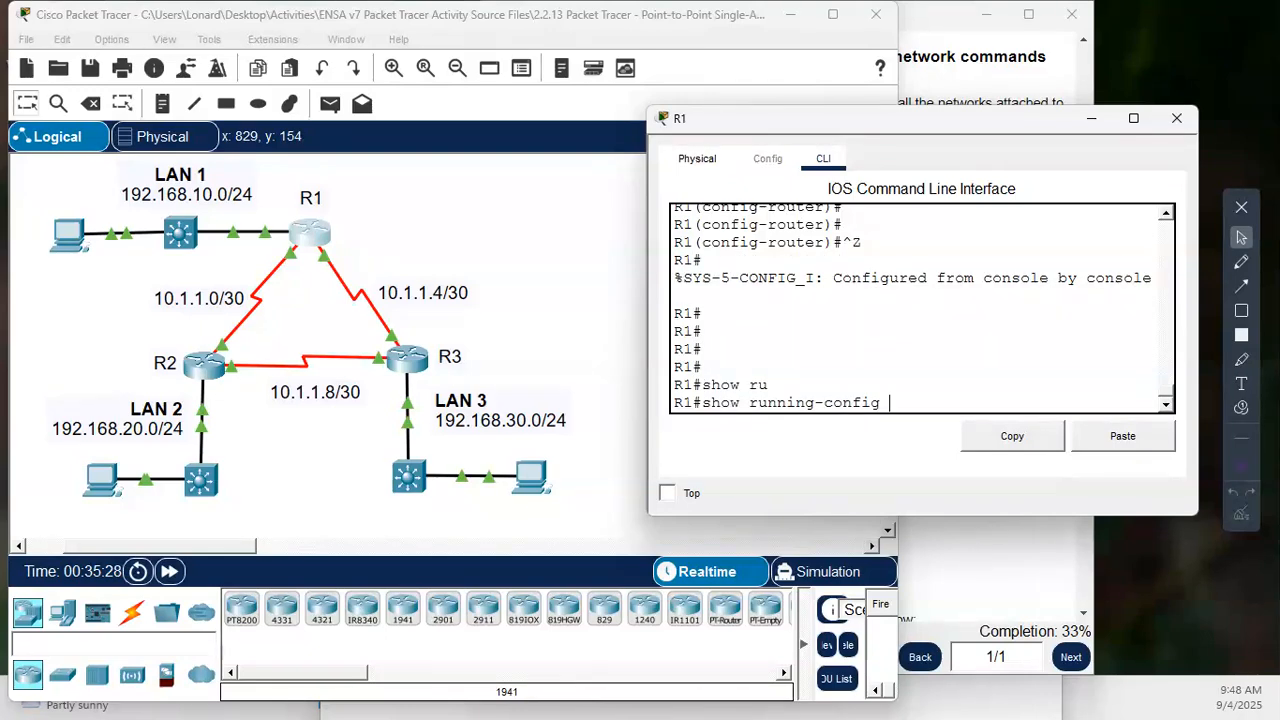
pyautogui.press('Return')
# - Page through R1's running configuration to the router ospf 10 section and examine its router ID and network statements
pyautogui.press('space')
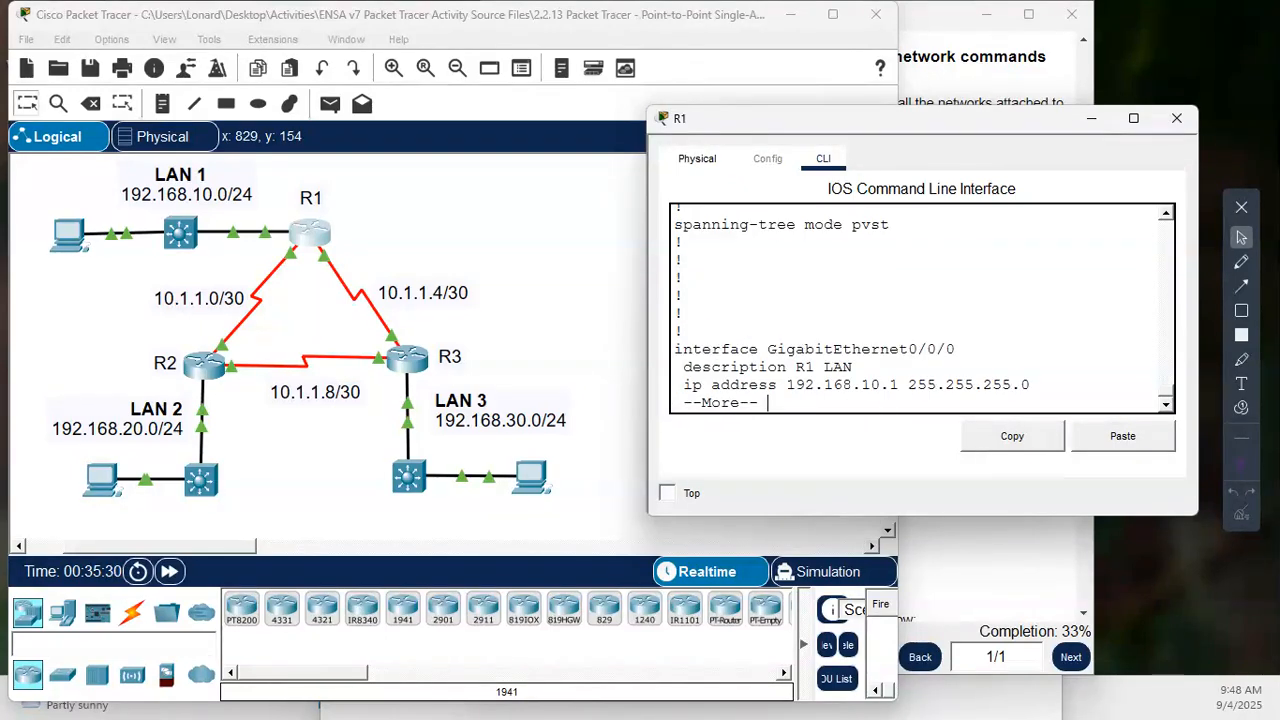
pyautogui.press('space')
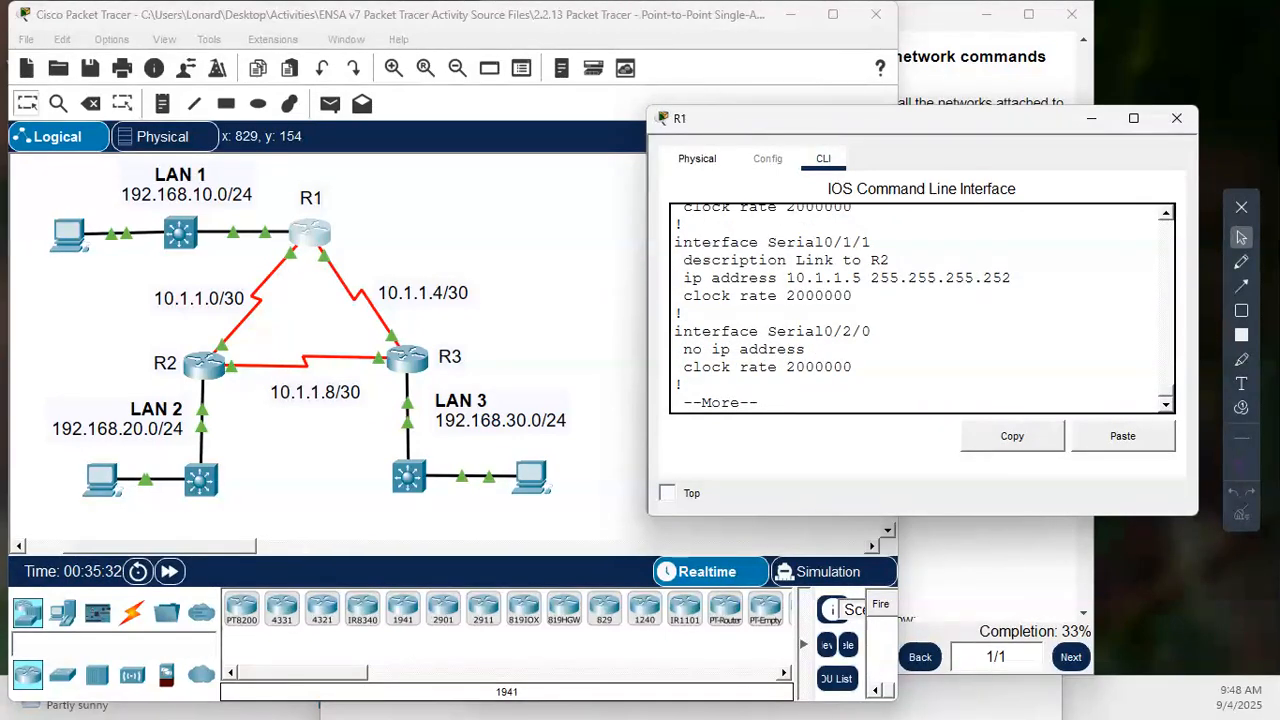
pyautogui.press('space')
pyautogui.press('space')
pyautogui.scroll(5, 920, 308)
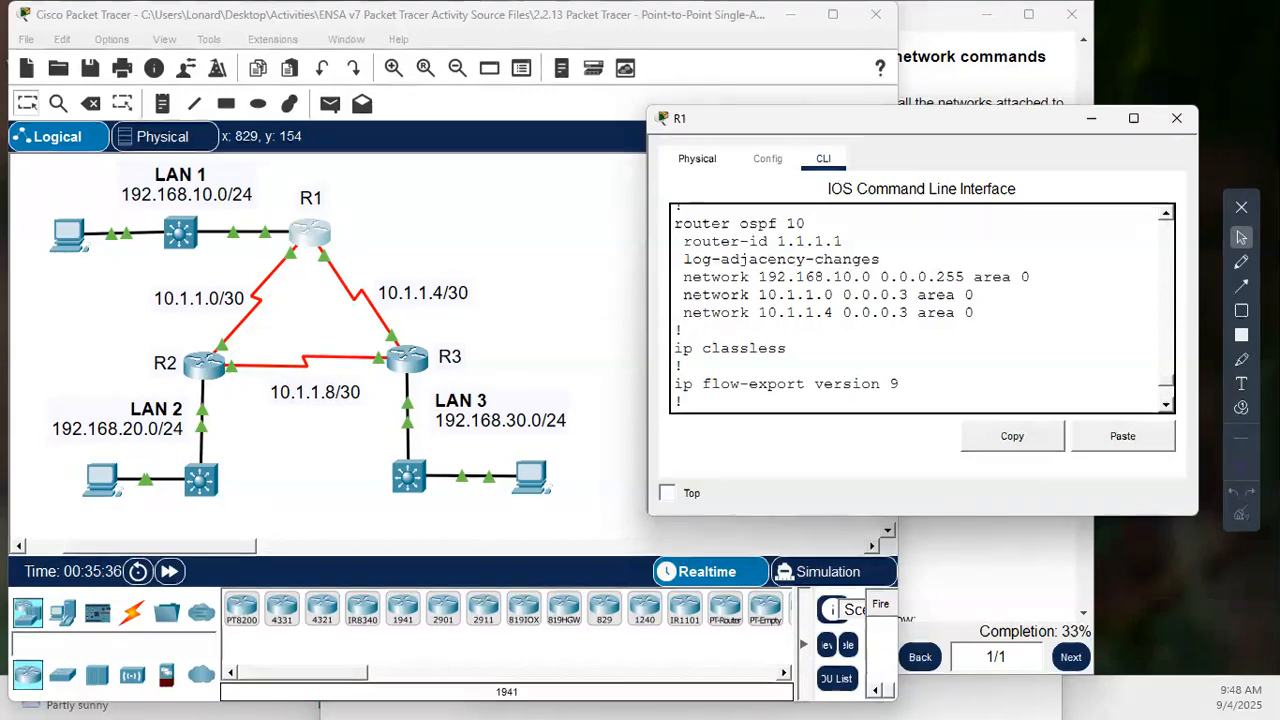
pyautogui.moveTo(684, 223); pyautogui.dragTo(975, 313)
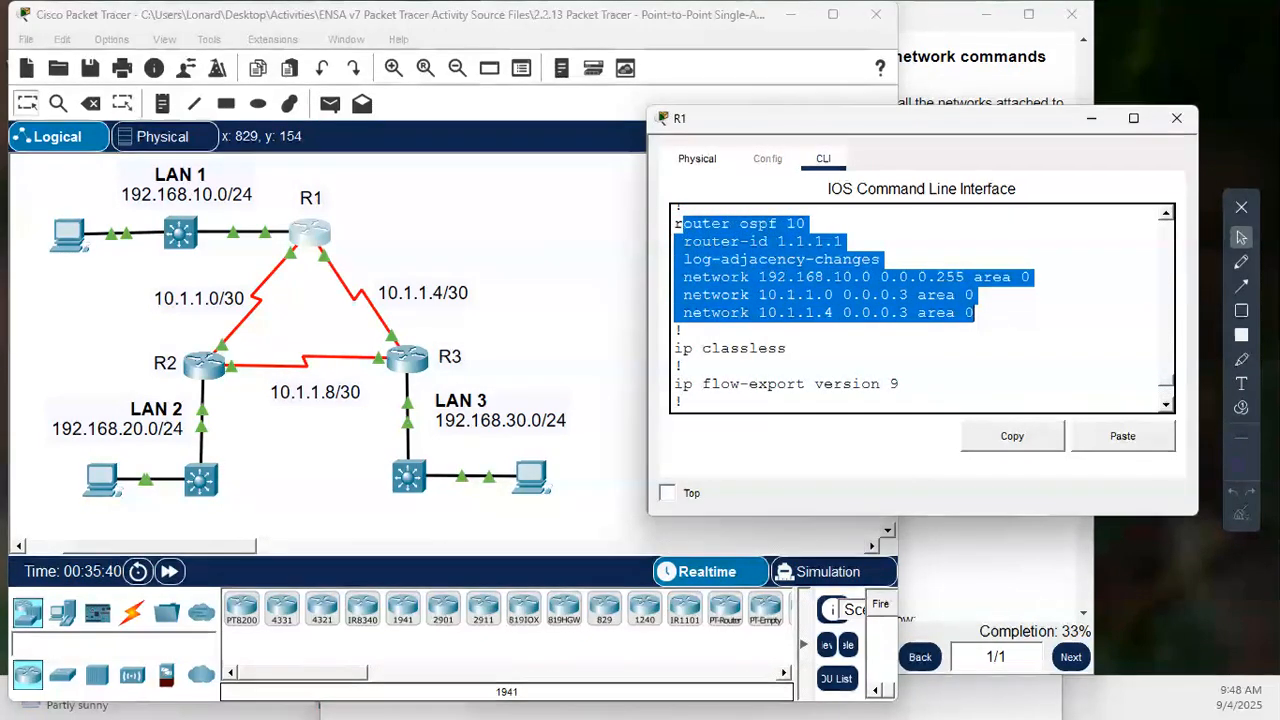
pyautogui.click(750, 348)
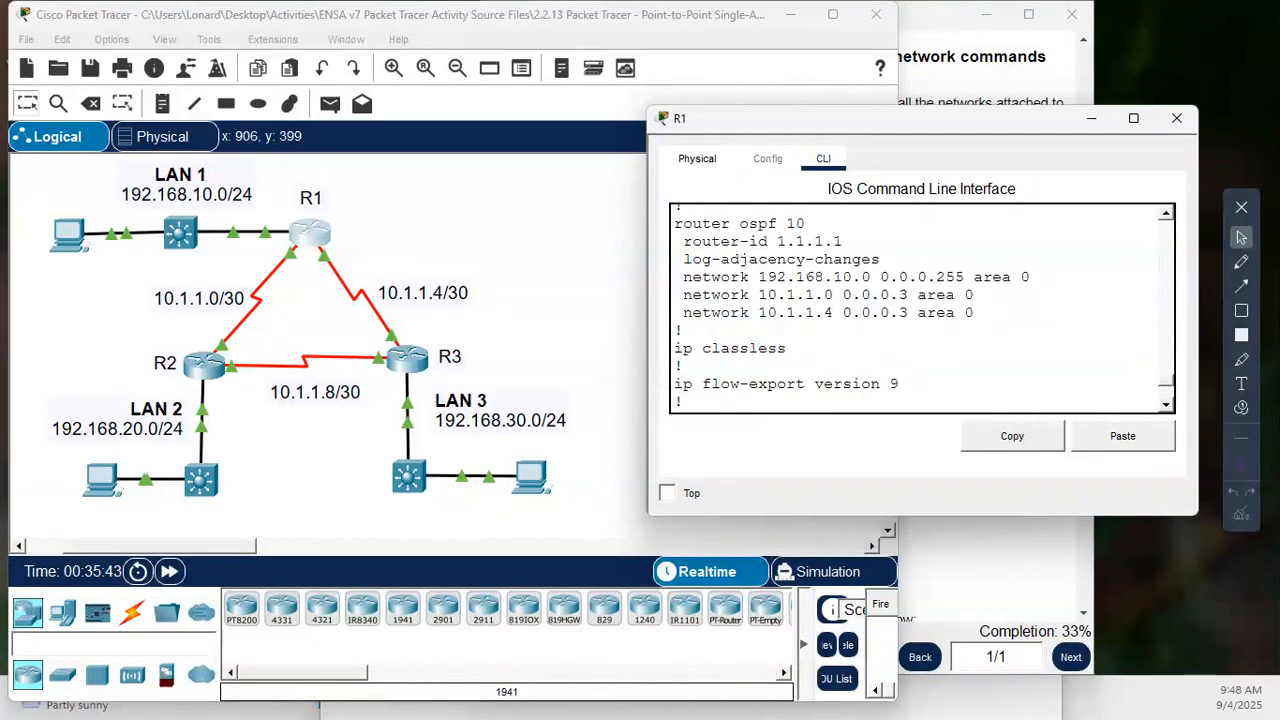
# - Read the activity's Step 2 instructions for R2 and open R2's command line beside the topology
pyautogui.click(990, 575)
pyautogui.scroll(-1, 990, 575)
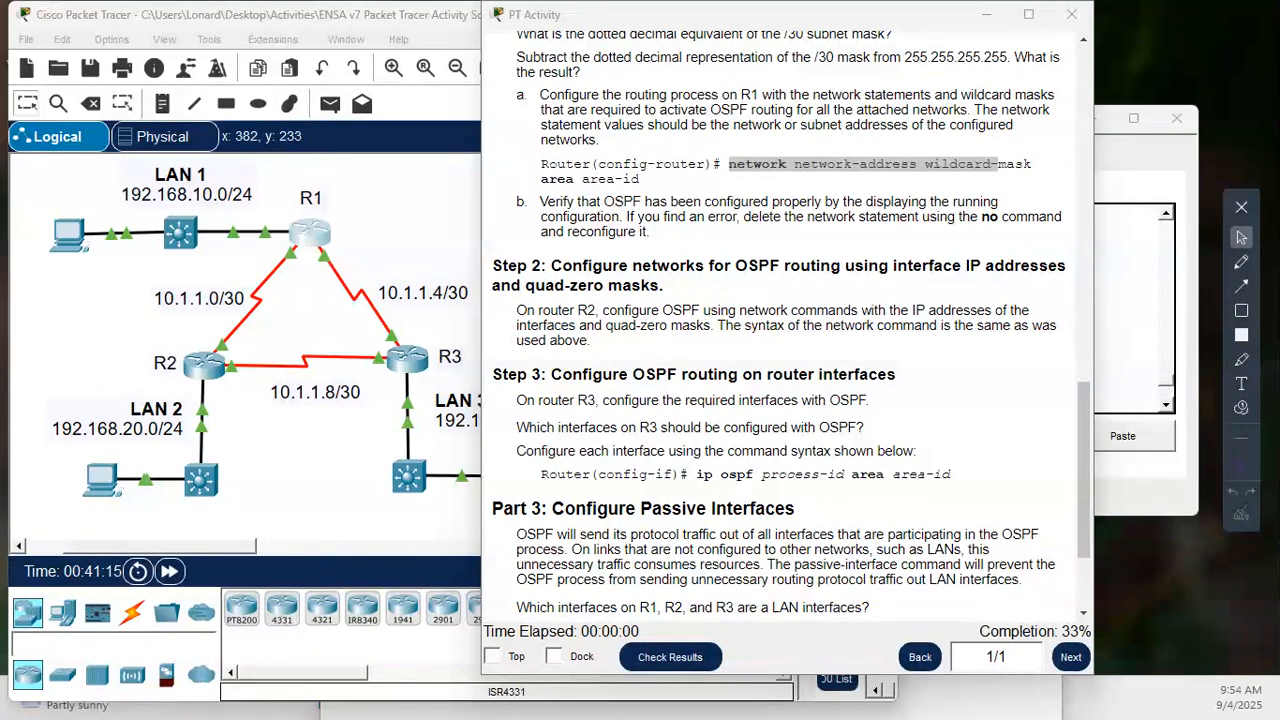
pyautogui.click(204, 368)
pyautogui.moveTo(351, 183)
pyautogui.mouseDown()
pyautogui.moveTo(701, 211)
pyautogui.moveTo(708, 179)
pyautogui.mouseUp()
pyautogui.click(714, 320)
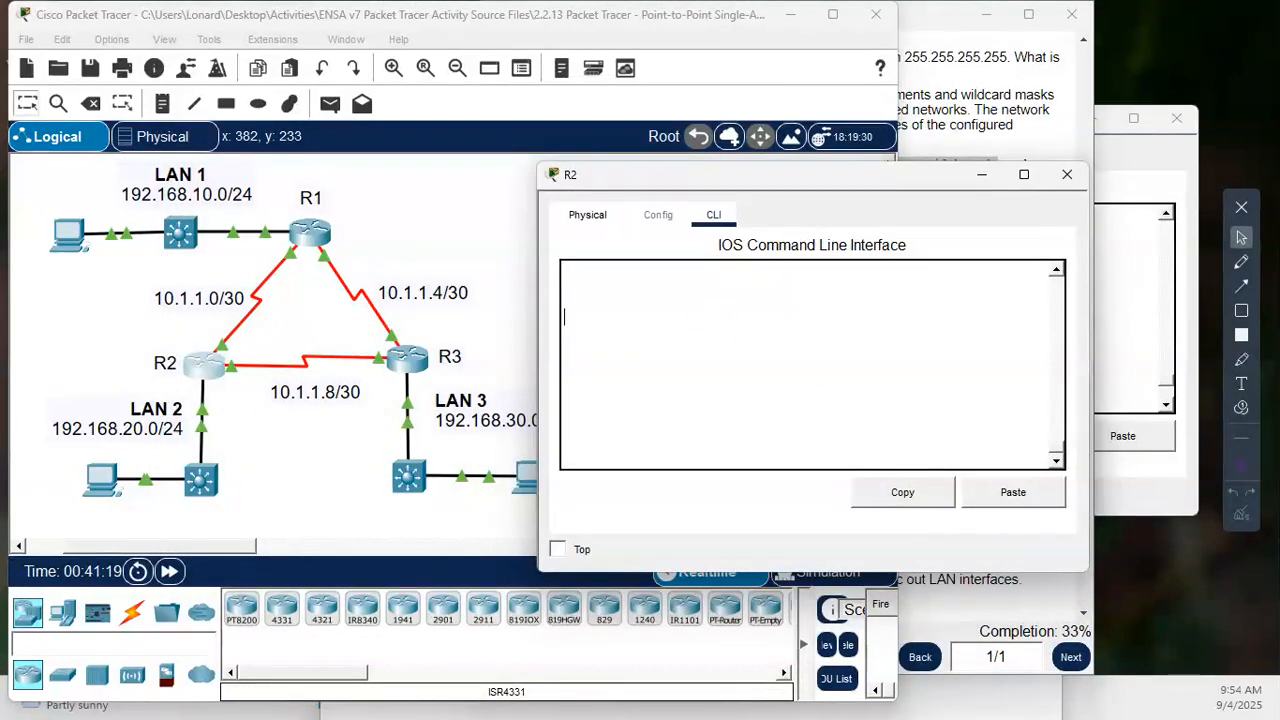
# - Enter privileged EXEC mode on R2 and go into global configuration mode with conf t
pyautogui.press('Return')
pyautogui.press('Return')
pyautogui.press('Return')
pyautogui.press('Return')
pyautogui.press('Return')
pyautogui.press('Return')
pyautogui.write('e')
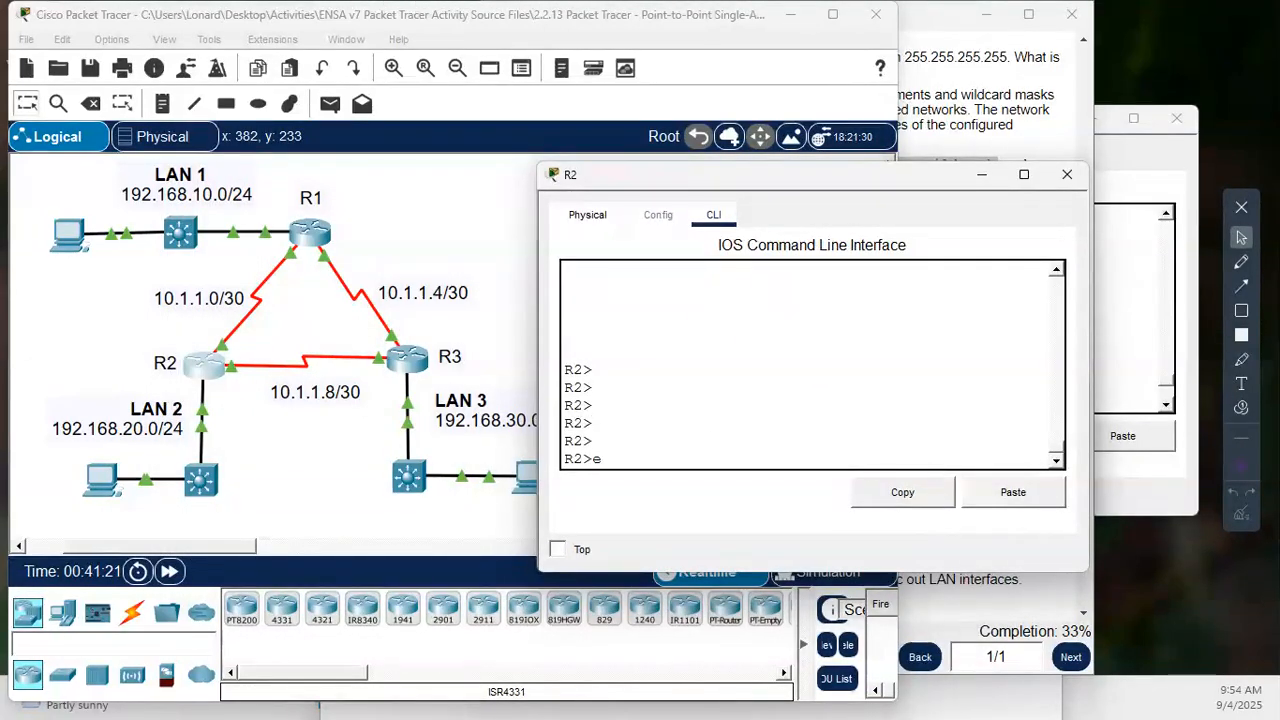
pyautogui.write('n')
pyautogui.press('Return')
pyautogui.press('Return')
pyautogui.press('Return')
pyautogui.write('con')
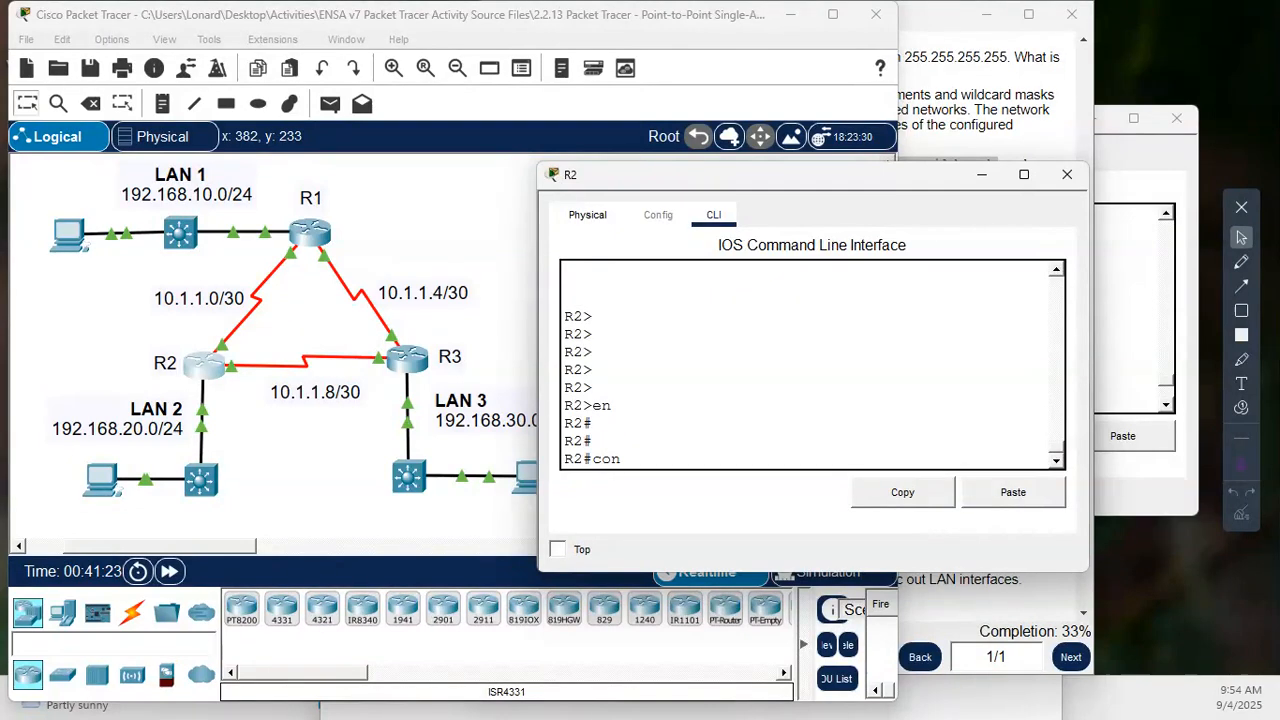
pyautogui.write('f t')
pyautogui.press('Return')
pyautogui.press('Return')
pyautogui.press('Return')
pyautogui.press('Return')
pyautogui.press('Return')
# - Enter OSPF router configuration on R2 with process ID 10
pyautogui.write('router')
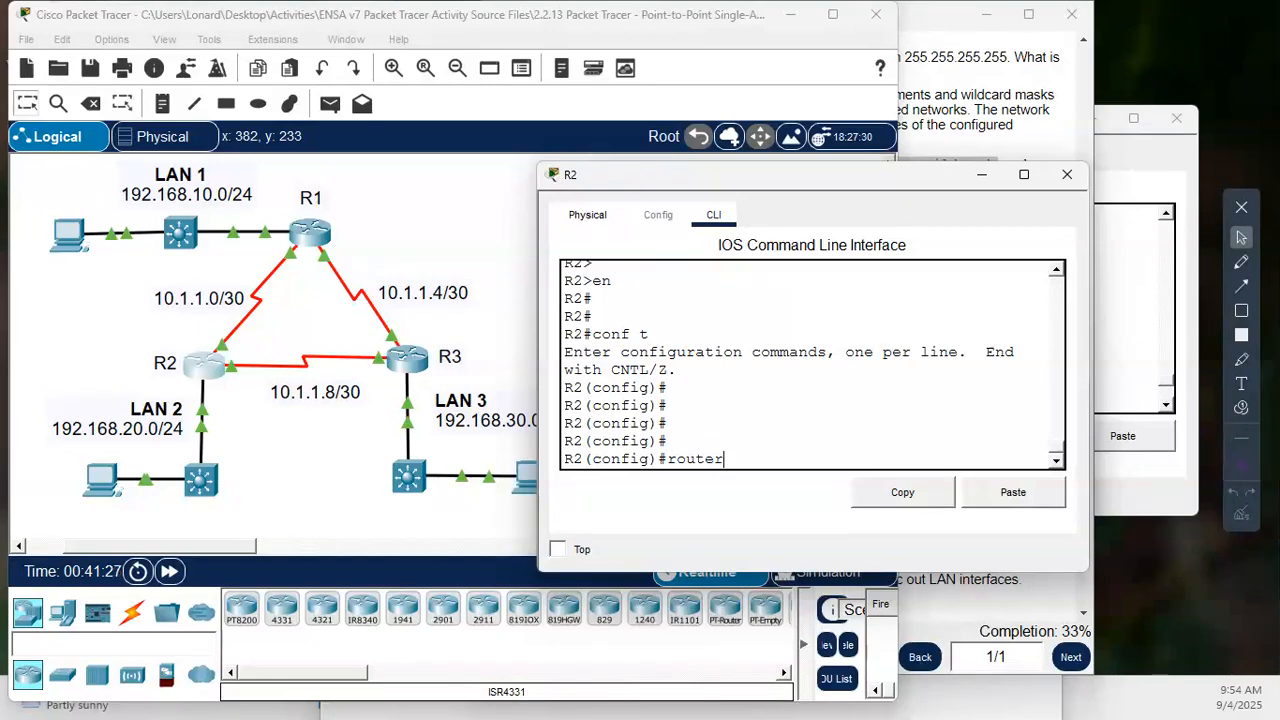
pyautogui.write(' s')
pyautogui.press('BackSpace')
pyautogui.write('osp')
pyautogui.press('Tab')
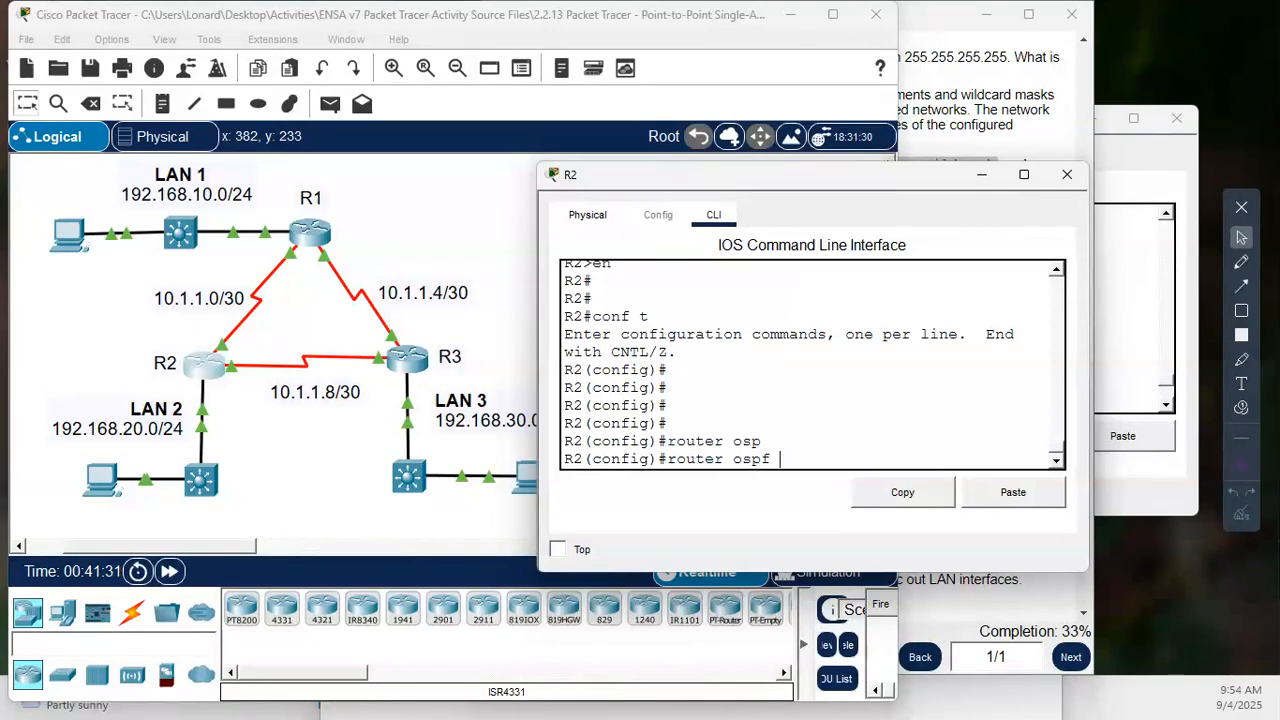
pyautogui.write('10')
pyautogui.press('Return')
pyautogui.press('Return')
pyautogui.press('Return')
pyautogui.press('Return')
pyautogui.press('Return')
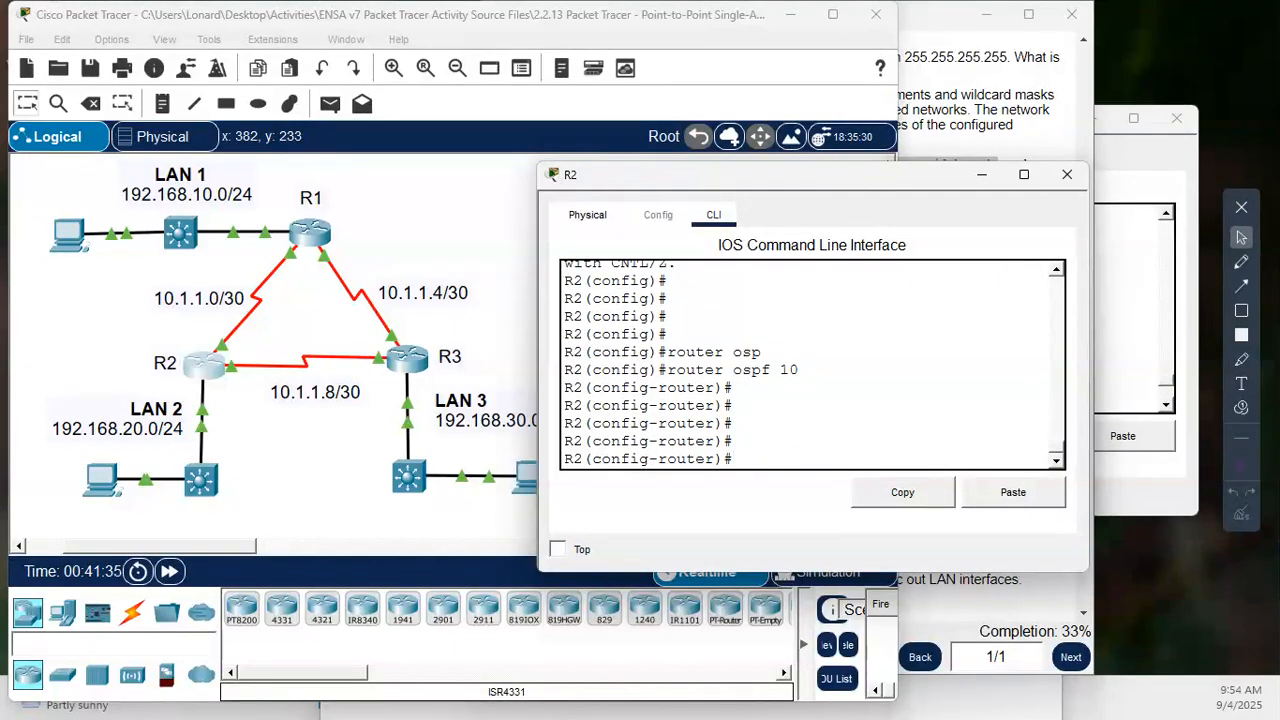
pyautogui.write('n')
pyautogui.click(268, 448)
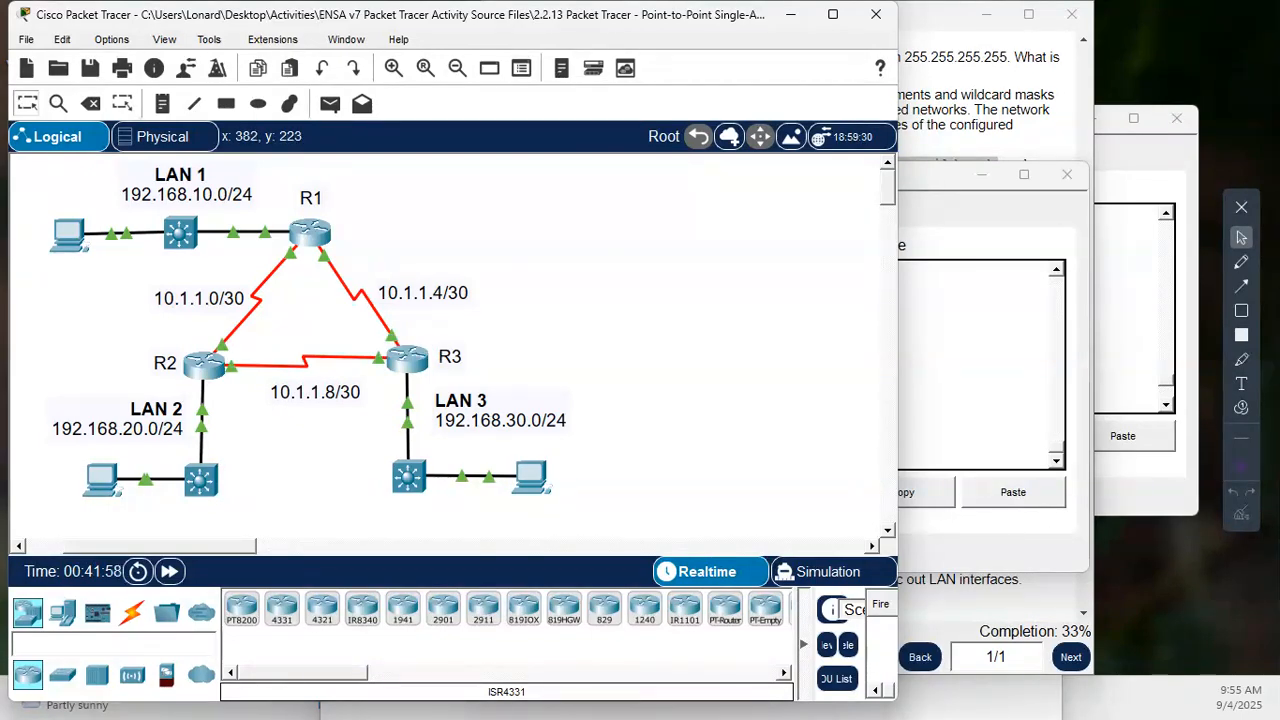
pyautogui.click(208, 370)
pyautogui.click(718, 441)
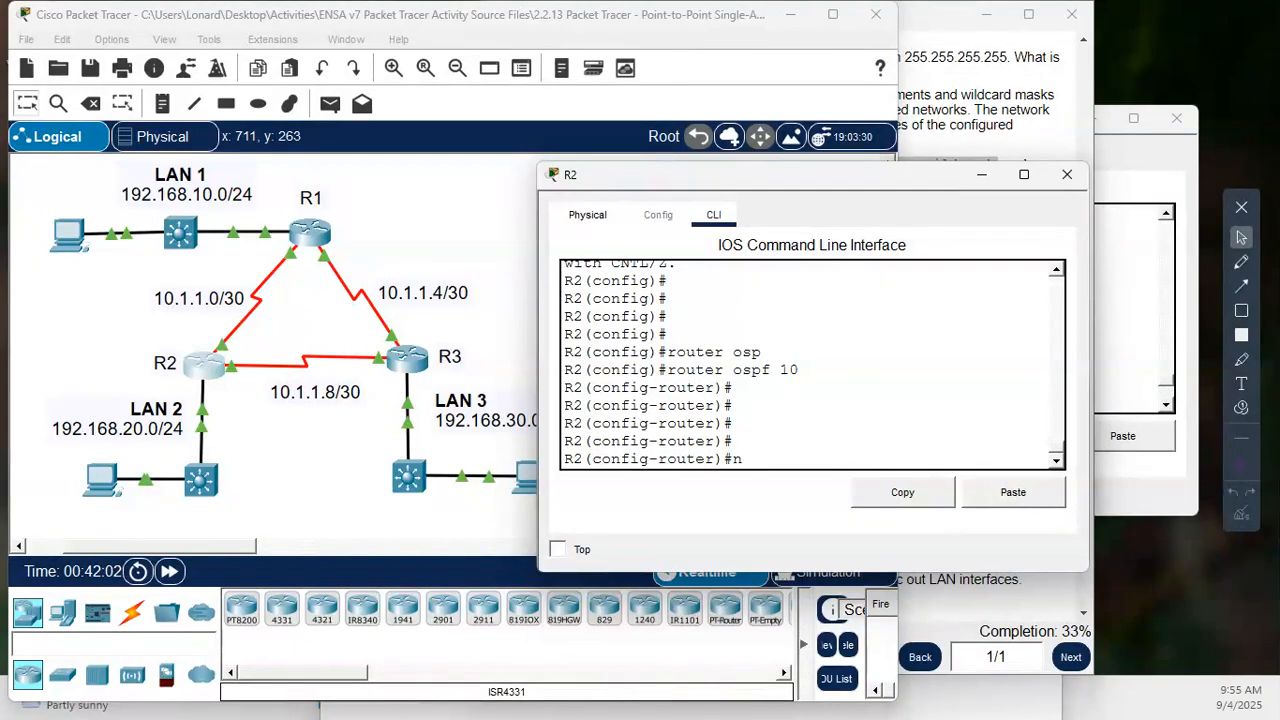
# - List R2's interfaces with show ip interface brief from router configuration mode and examine their IP addresses
pyautogui.write('do show ip int brie')
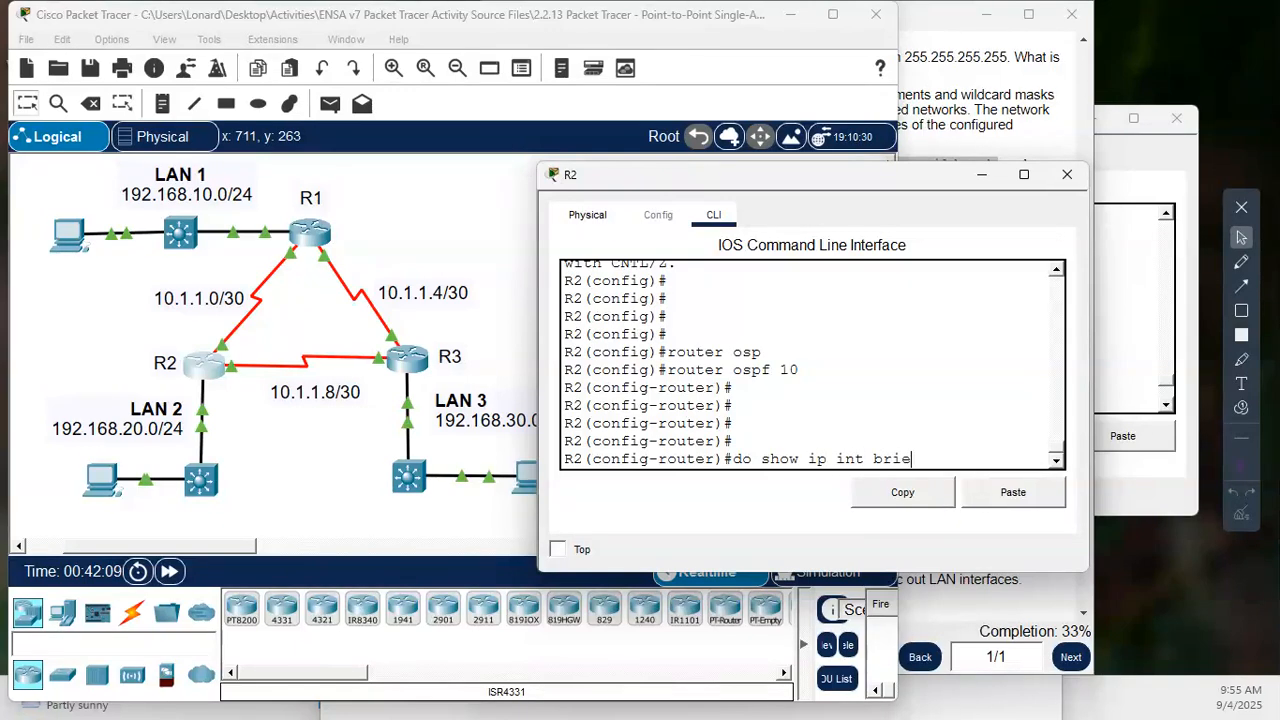
pyautogui.press('Return')
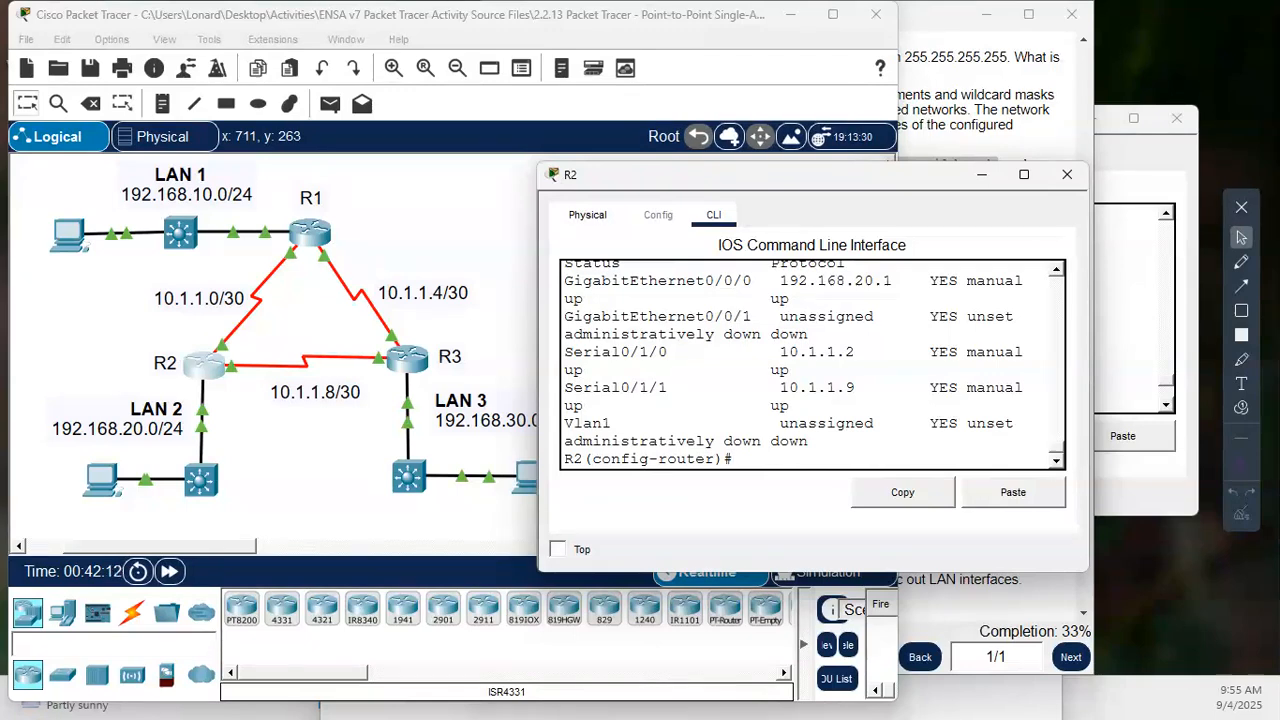
pyautogui.scroll(1, 815, 365)
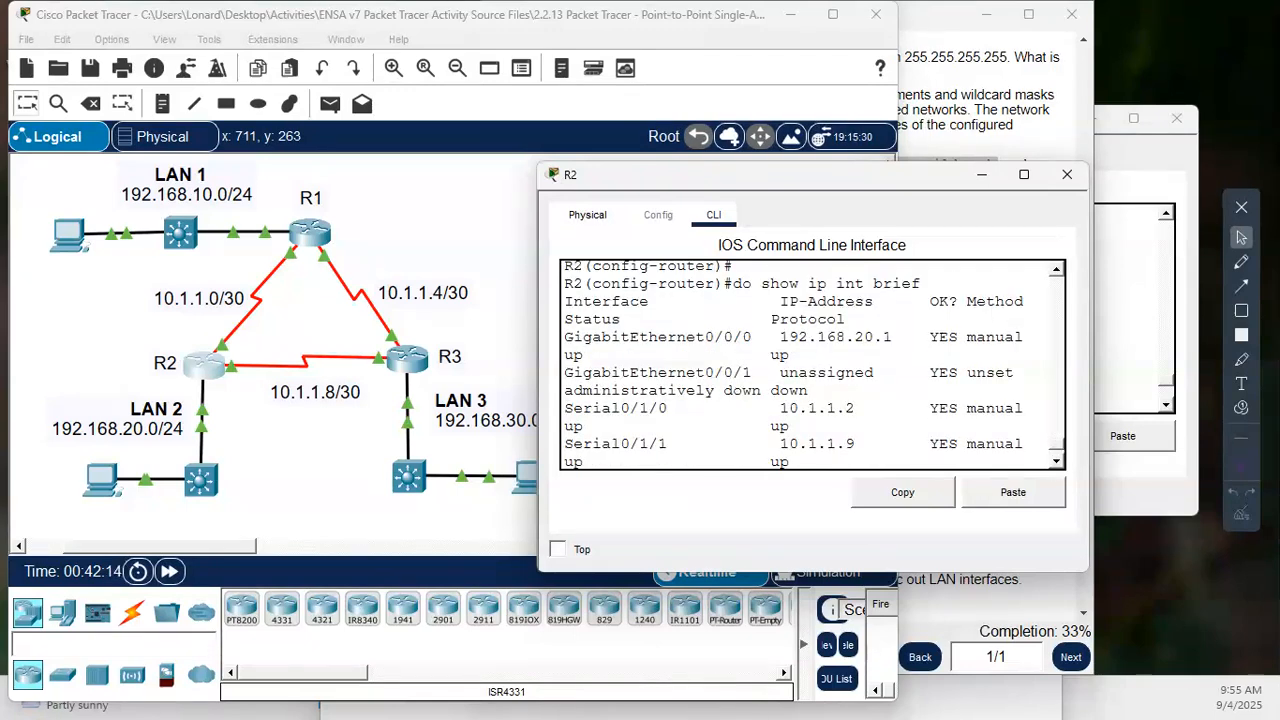
pyautogui.scroll(-1, 815, 365)
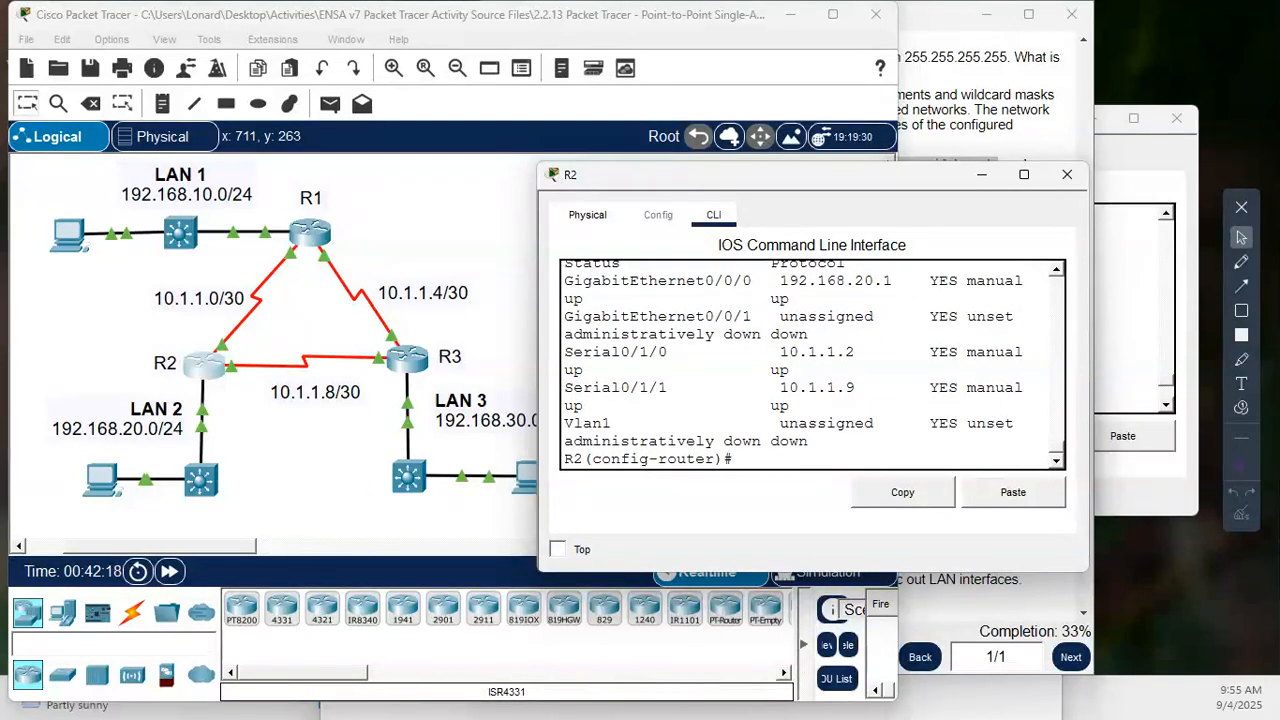
# - Add an OSPF network statement on R2 for interface address 10.1.1.9 with wildcard mask 0.0.0.0 in area 0
pyautogui.press('Return')
pyautogui.press('Return')
pyautogui.write('net')
pyautogui.press('Tab')
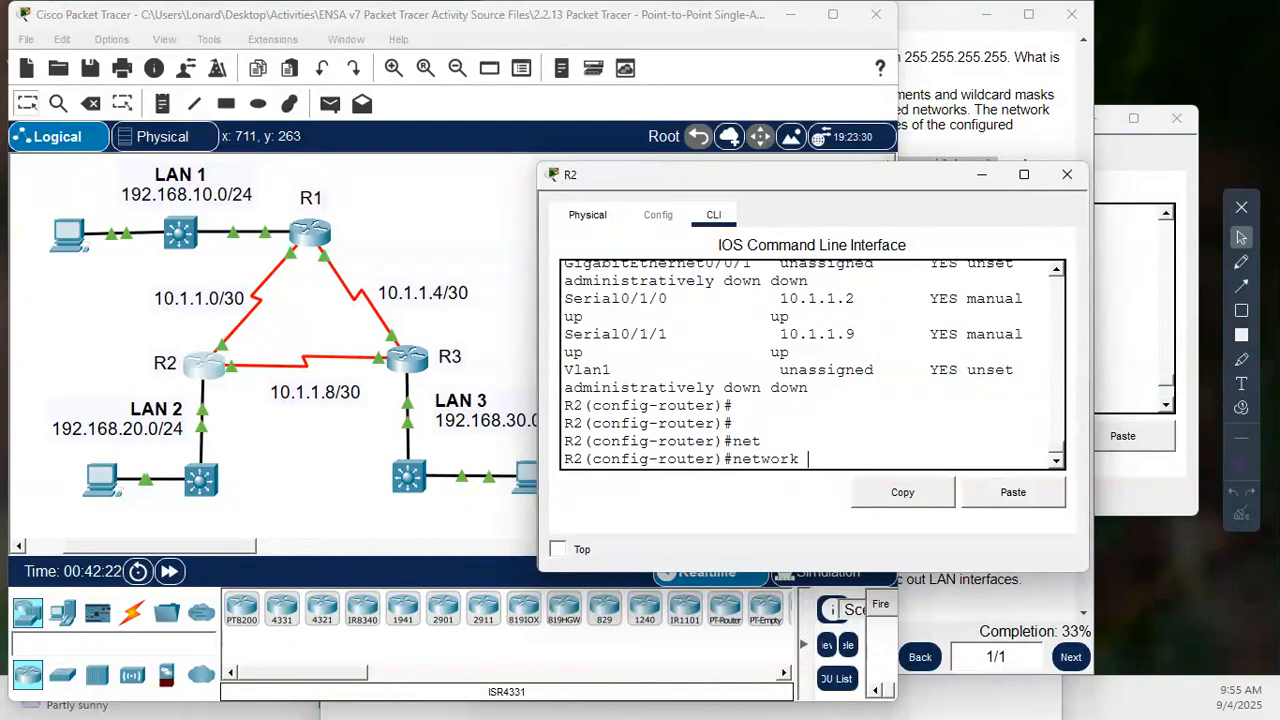
pyautogui.write('10.1.1.9 0.0.00.0 areas')
pyautogui.press('BackSpace')
pyautogui.write('0')
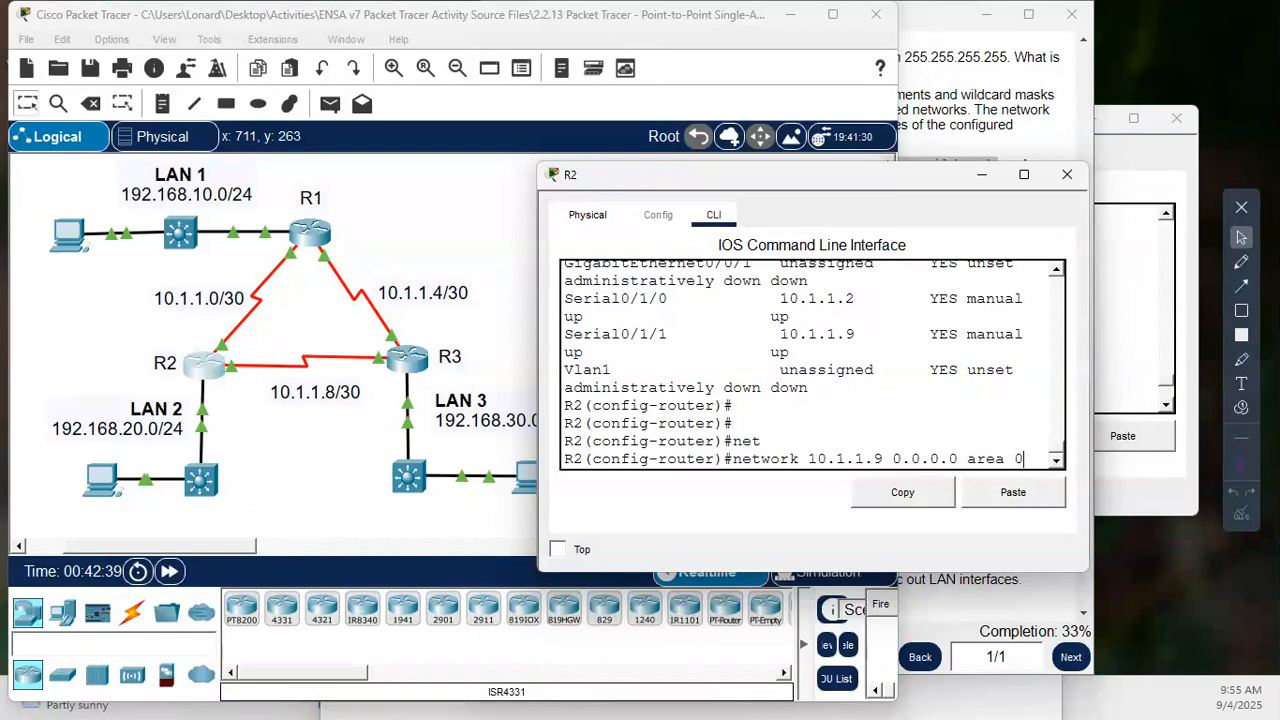
pyautogui.press('Return')
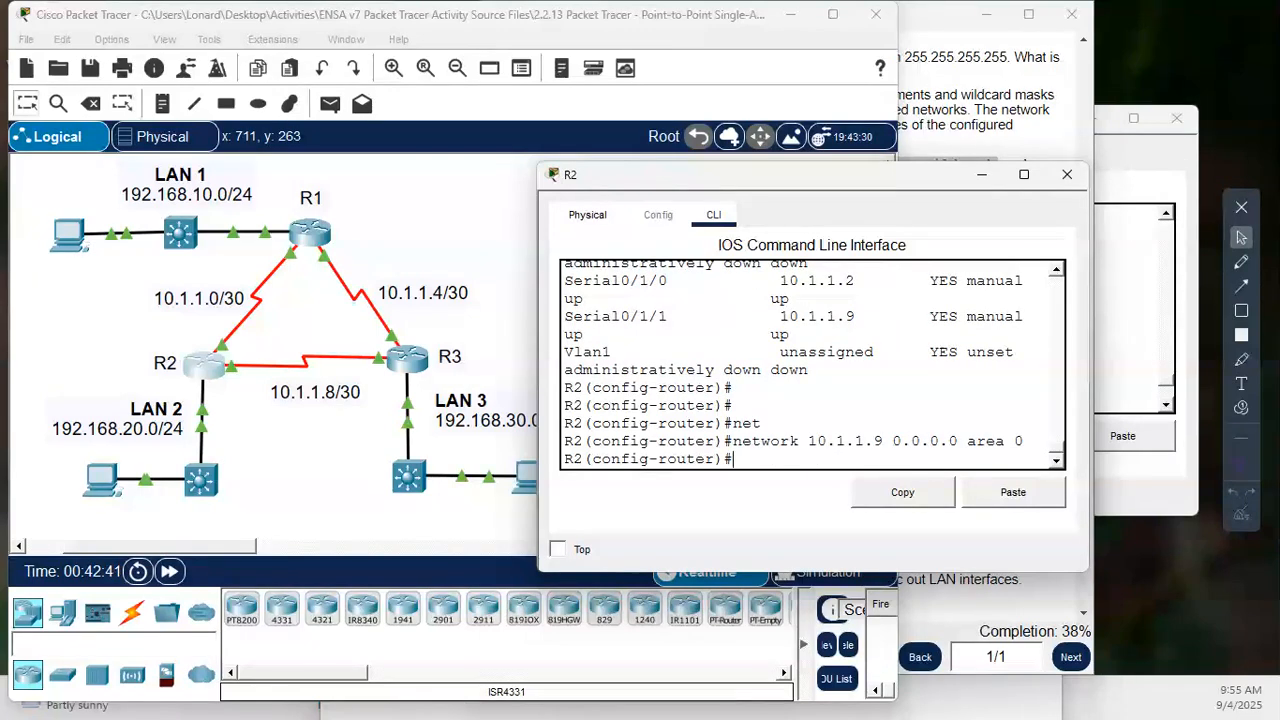
pyautogui.press('Return')
pyautogui.press('Return')
# - Reuse the previous network statement to advertise interface address 10.1.1.2 with wildcard mask 0.0.0.0 in area 0
pyautogui.press('Up')
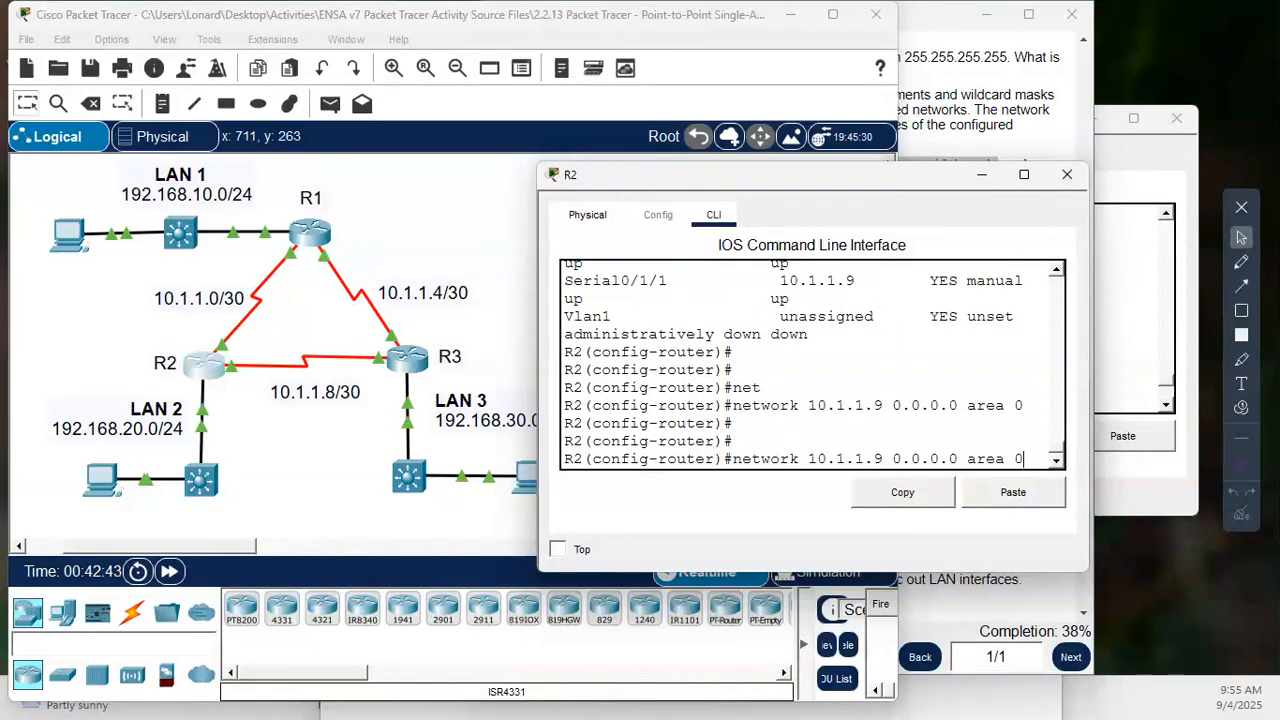
pyautogui.press('Left')
pyautogui.press('Left')
pyautogui.press('Left')
pyautogui.press('Left')
pyautogui.press('Left')
pyautogui.press('Left')
pyautogui.press('Left')
pyautogui.press('Left')
pyautogui.press('Left')
pyautogui.press('Left')
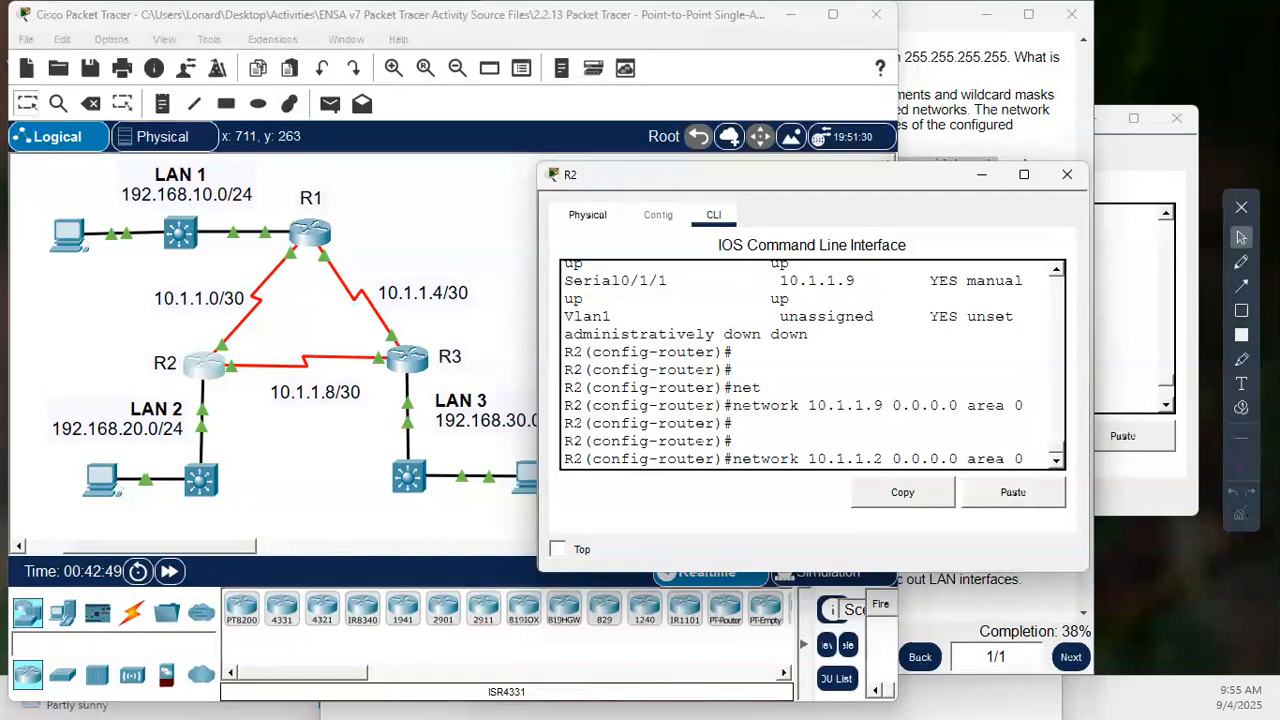
pyautogui.press('BackSpace')
pyautogui.write('2')
pyautogui.press('Return')
pyautogui.press('Return')
pyautogui.press('Return')
pyautogui.press('Return')
pyautogui.press('Return')
pyautogui.press('Return')
pyautogui.press('Return')
pyautogui.press('Return')
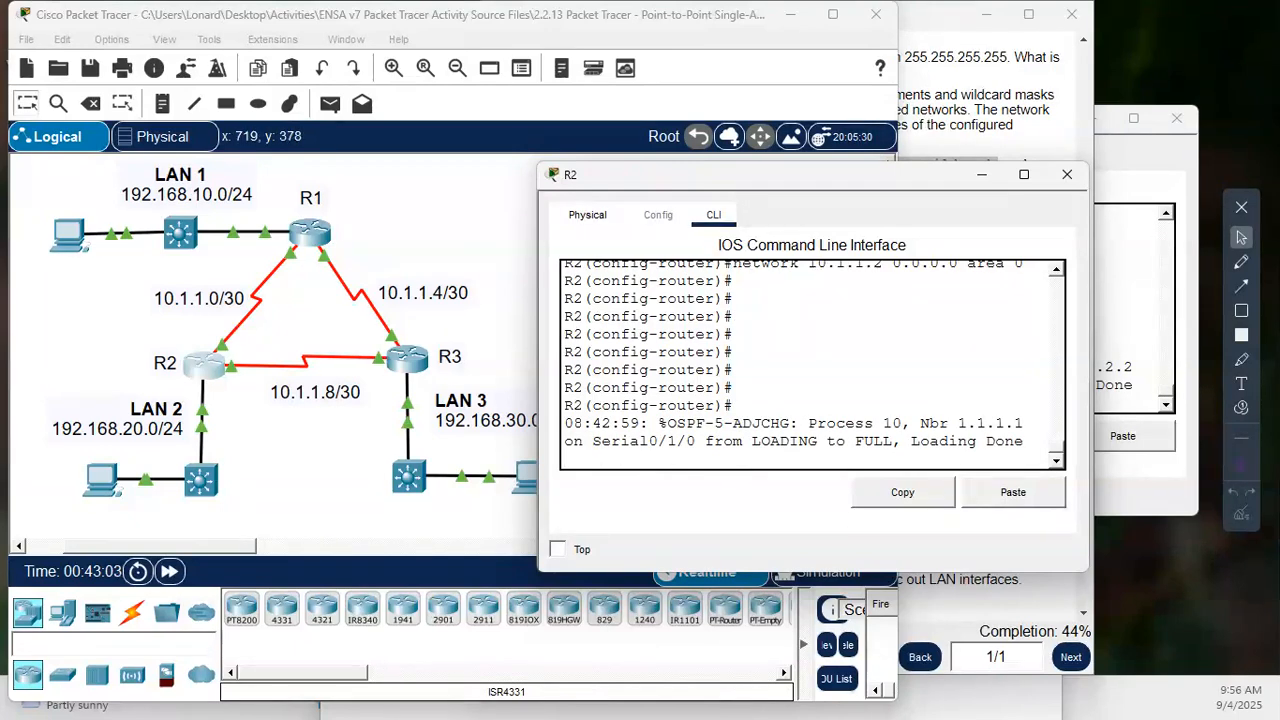
pyautogui.press('Return')
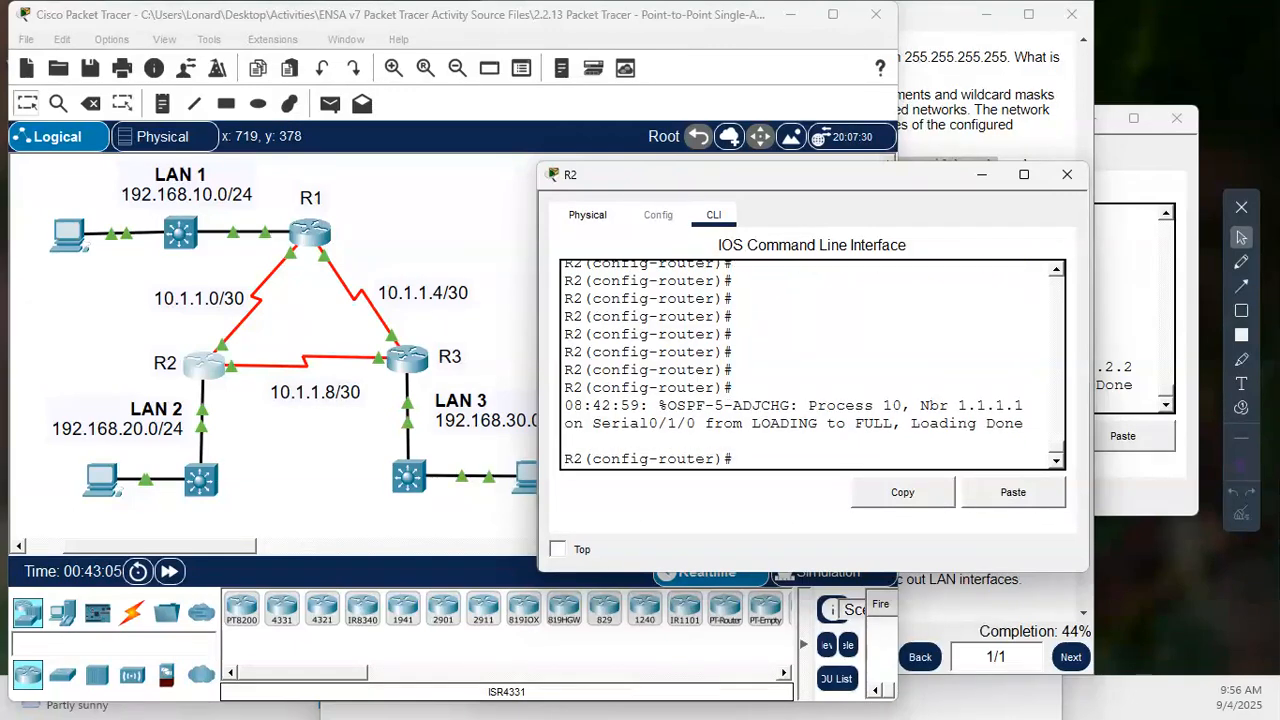
# - Try to advertise R2's LAN 2 network in OSPF using wildcard mask 0.0.0.255 and area 0
pyautogui.write('n')
pyautogui.write('etw')
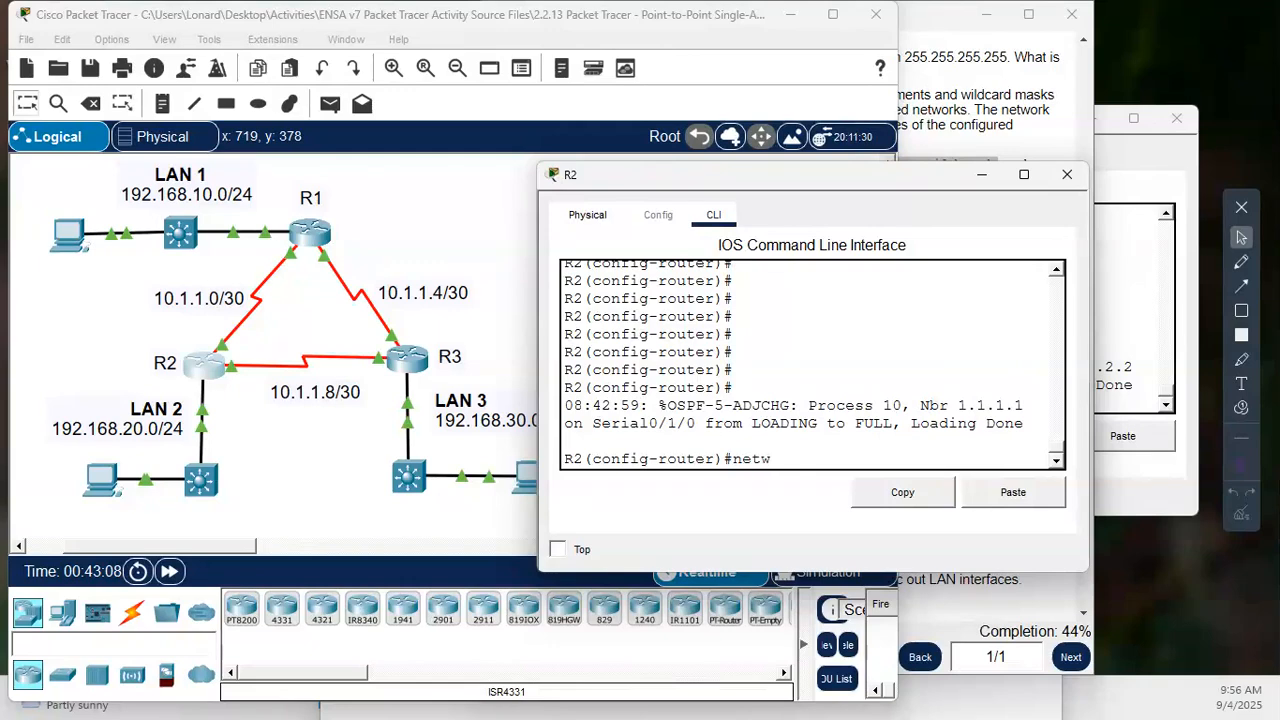
pyautogui.write('ork ')
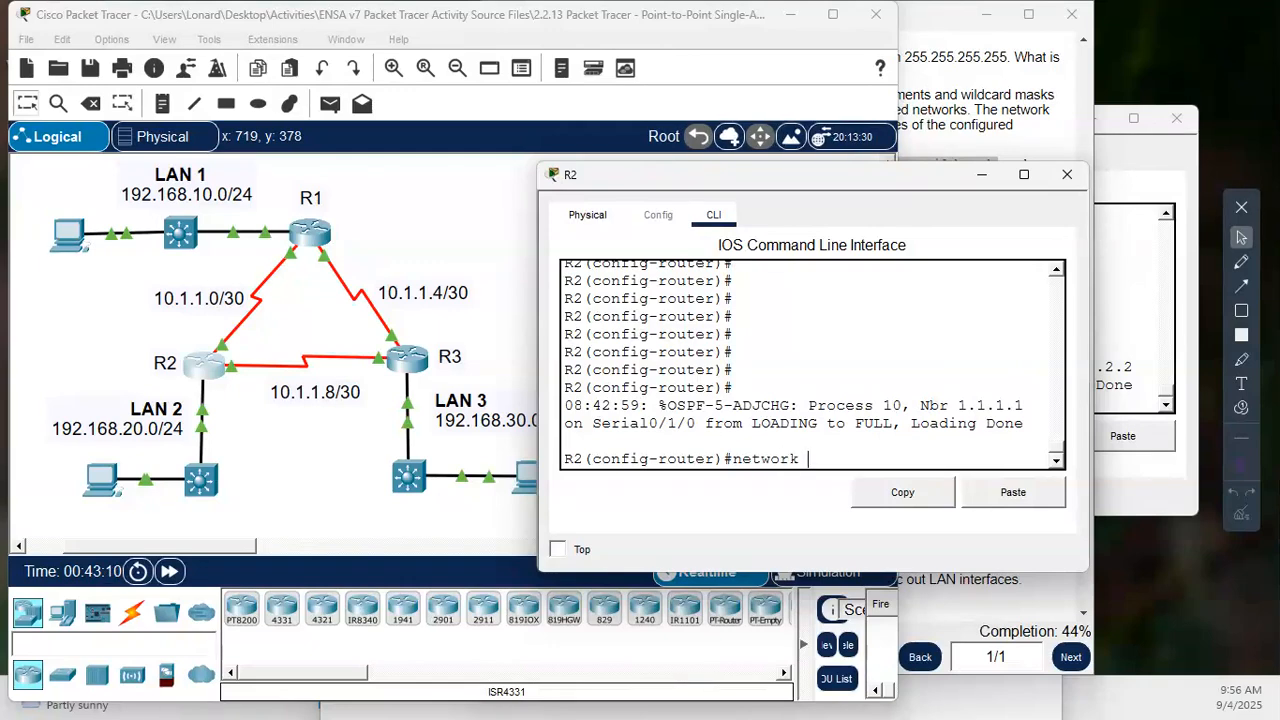
pyautogui.write('192.168.2')
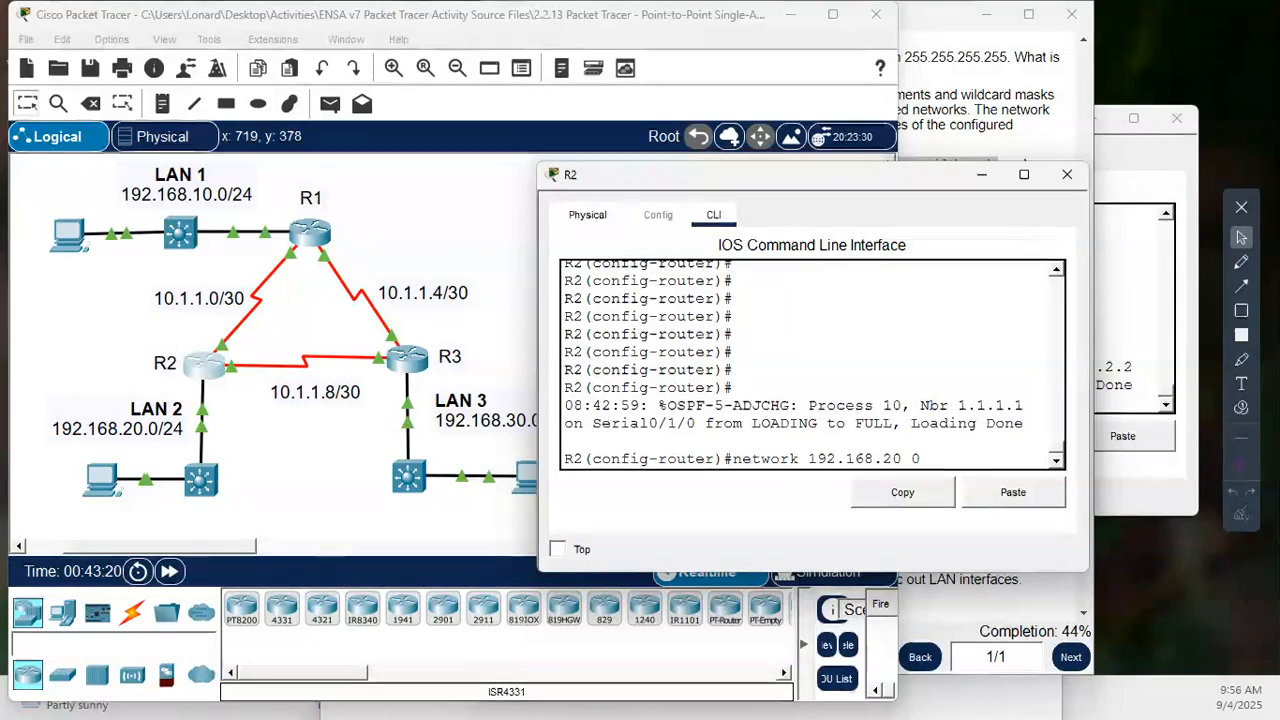
pyautogui.write('0.0.0')
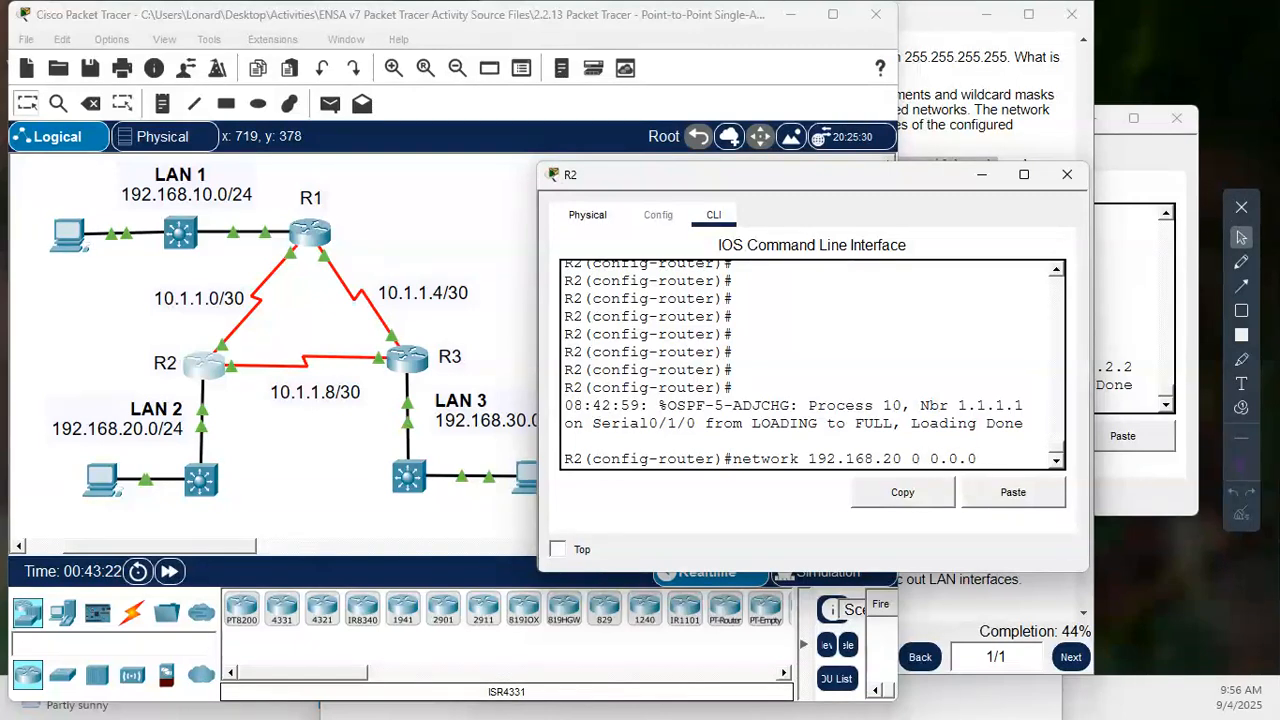
pyautogui.write('.255 area 0')
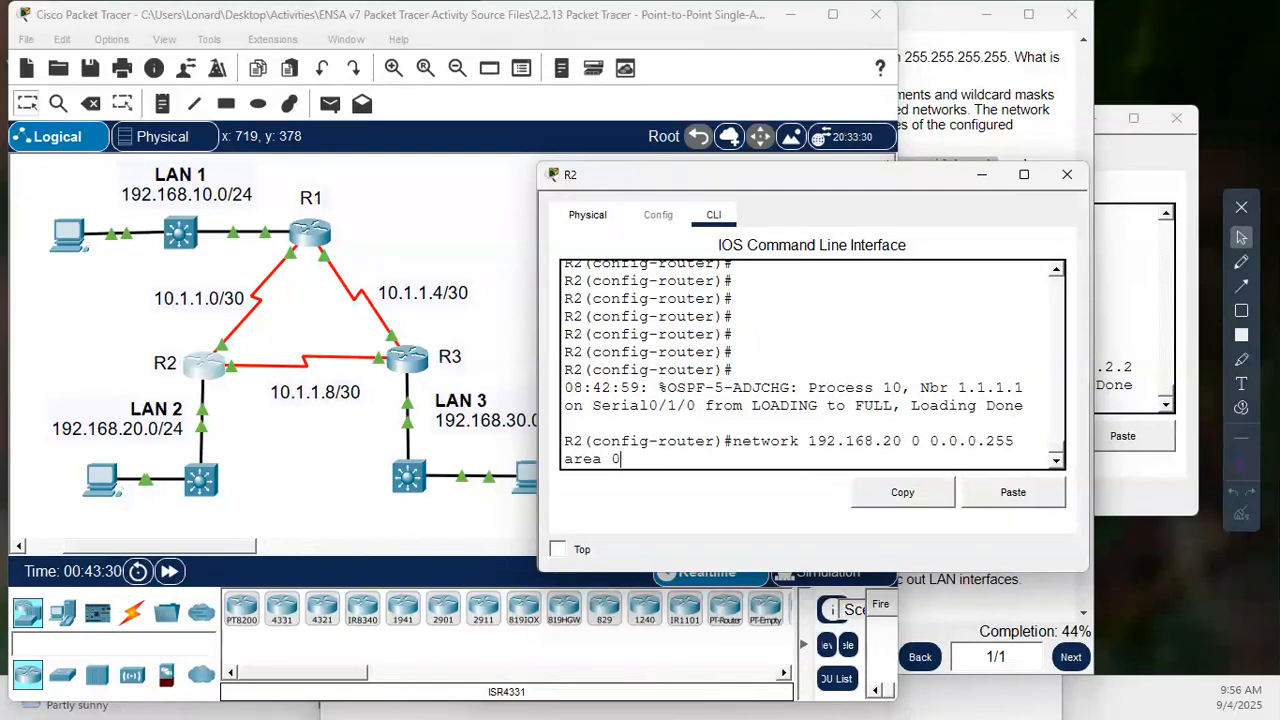
pyautogui.press('Return')
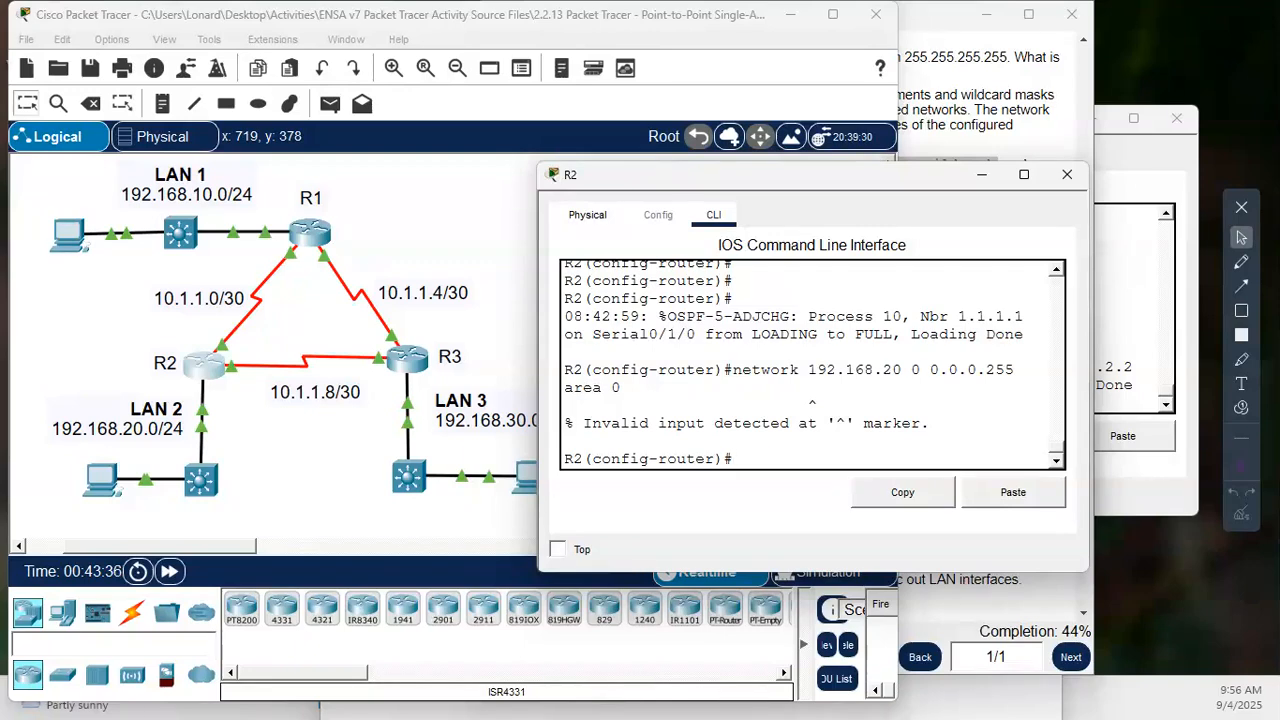
# - Correct the network address in the last statement to 192.168.20.0 and submit it again
pyautogui.press('Up')
pyautogui.press('Left')
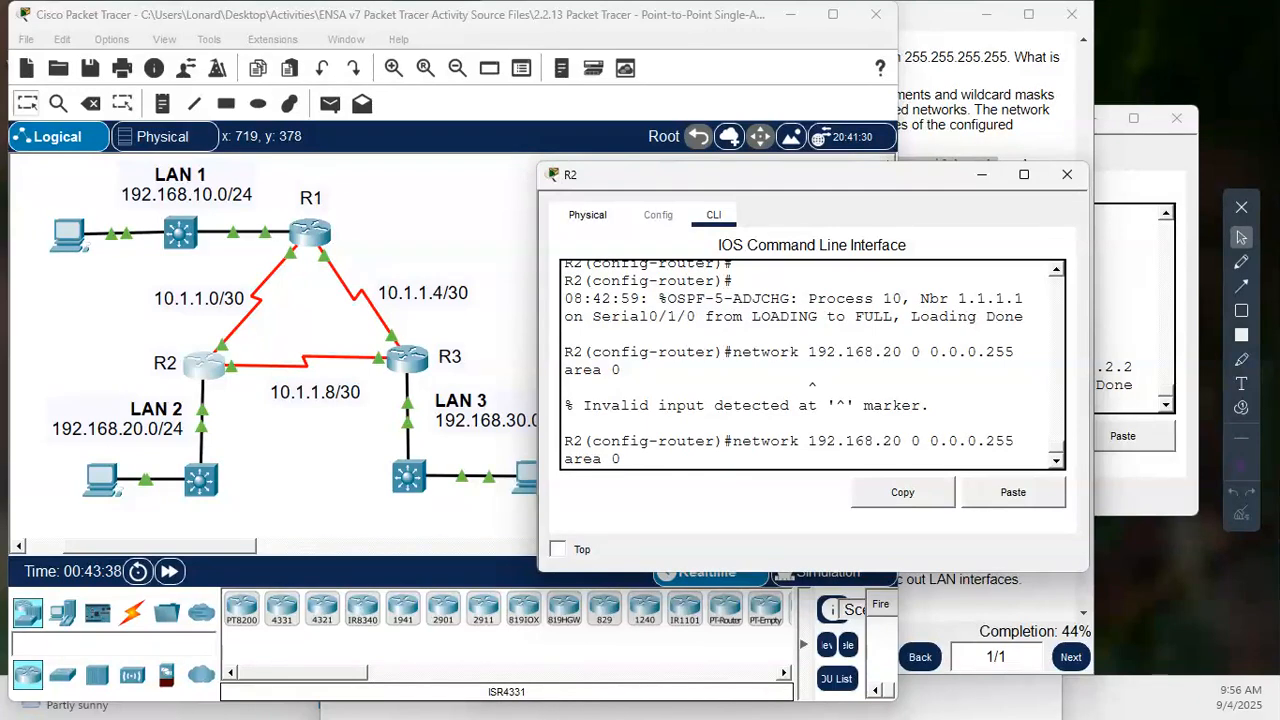
pyautogui.press('Left')
pyautogui.press('Left')
pyautogui.press('Left')
pyautogui.press('Left')
pyautogui.press('Left')
pyautogui.press('Left')
pyautogui.press('Left')
pyautogui.press('Left')
pyautogui.press('Left')
pyautogui.press('Left')
pyautogui.press('BackSpace')
pyautogui.write('.')
pyautogui.press('Return')
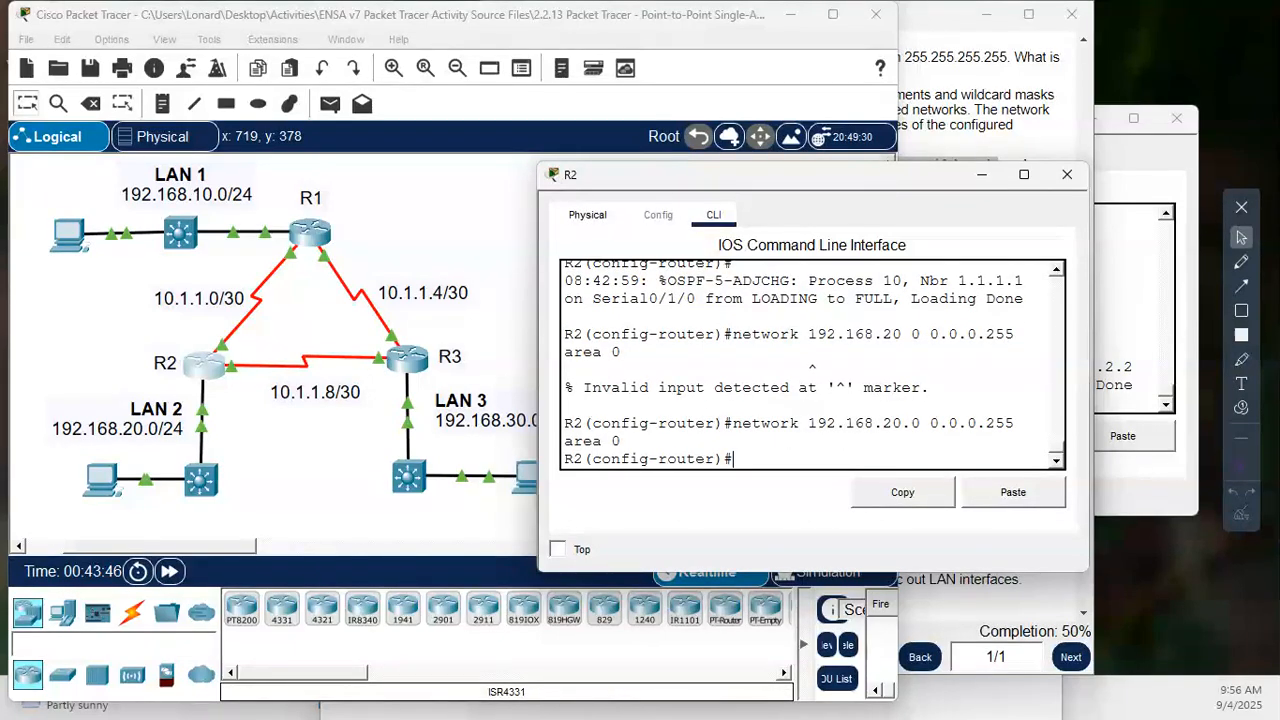
pyautogui.press('Return')
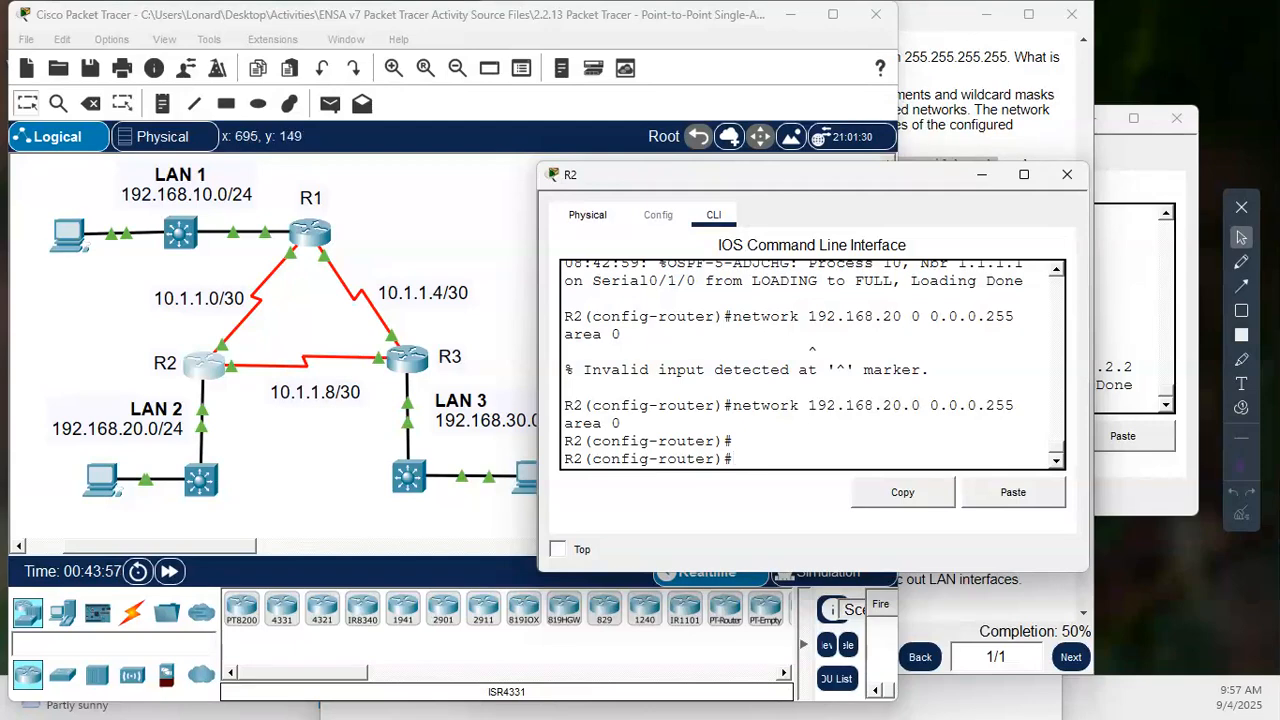
# - Open R3's command line from the topology, maximize its window, and start the console session
pyautogui.click(449, 200)
pyautogui.click(407, 357)
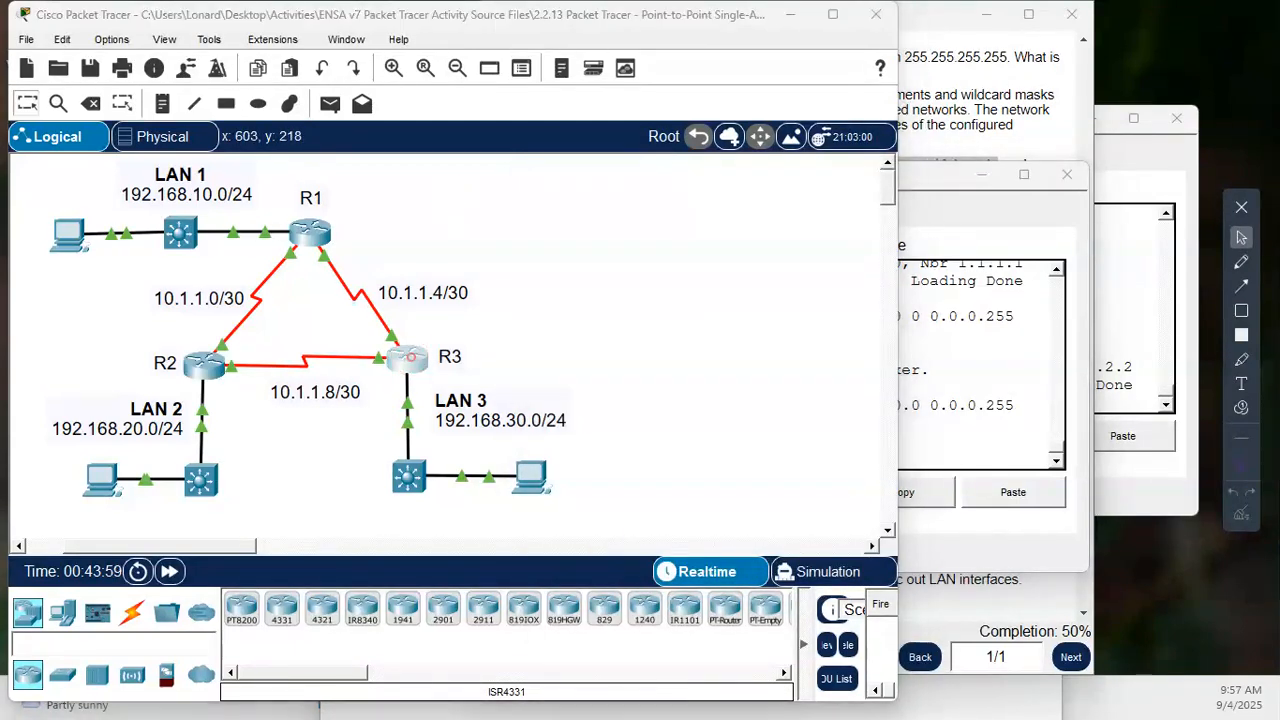
pyautogui.moveTo(851, 131)
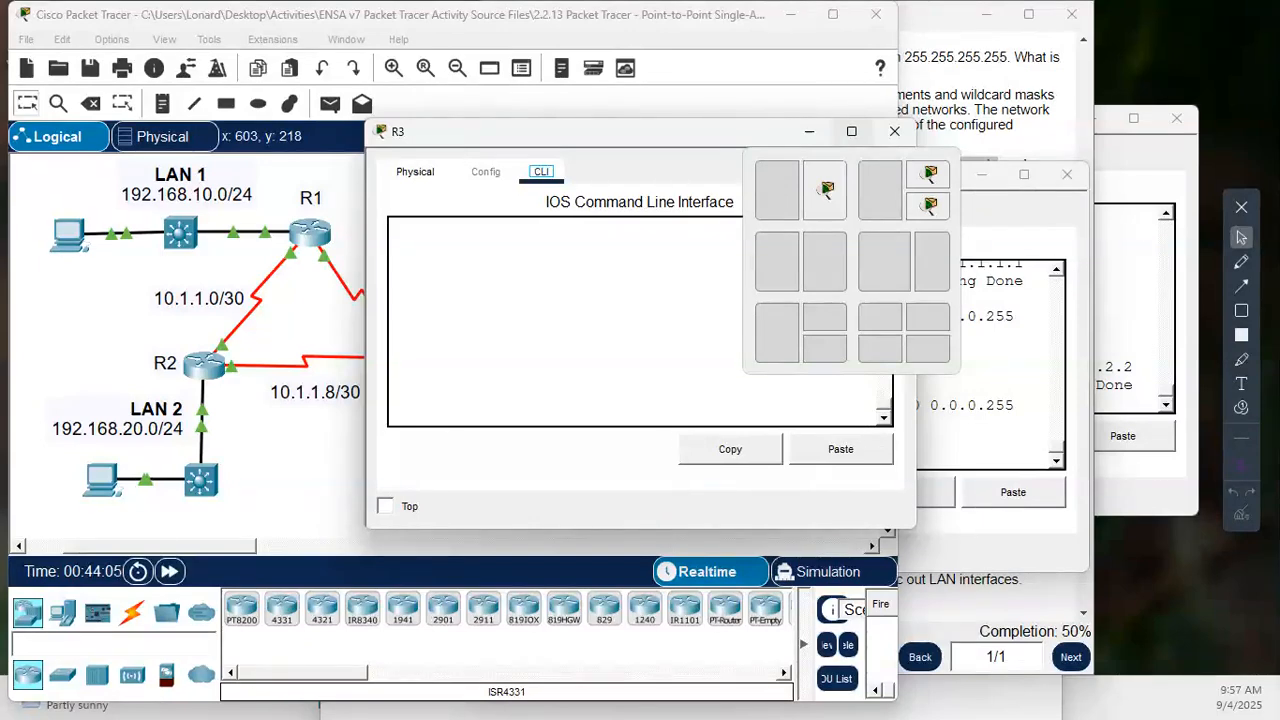
pyautogui.click(851, 131)
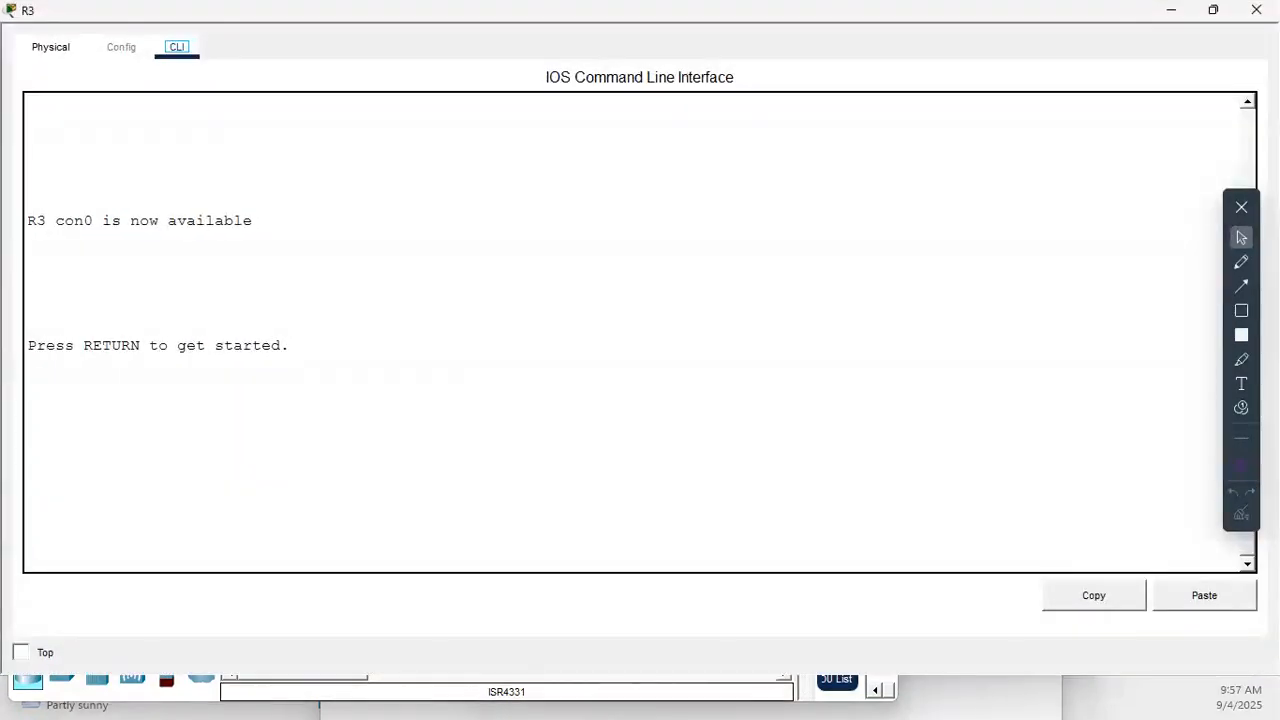
pyautogui.press('Return')
pyautogui.press('Return')
pyautogui.press('Return')
pyautogui.press('Return')
pyautogui.press('Return')
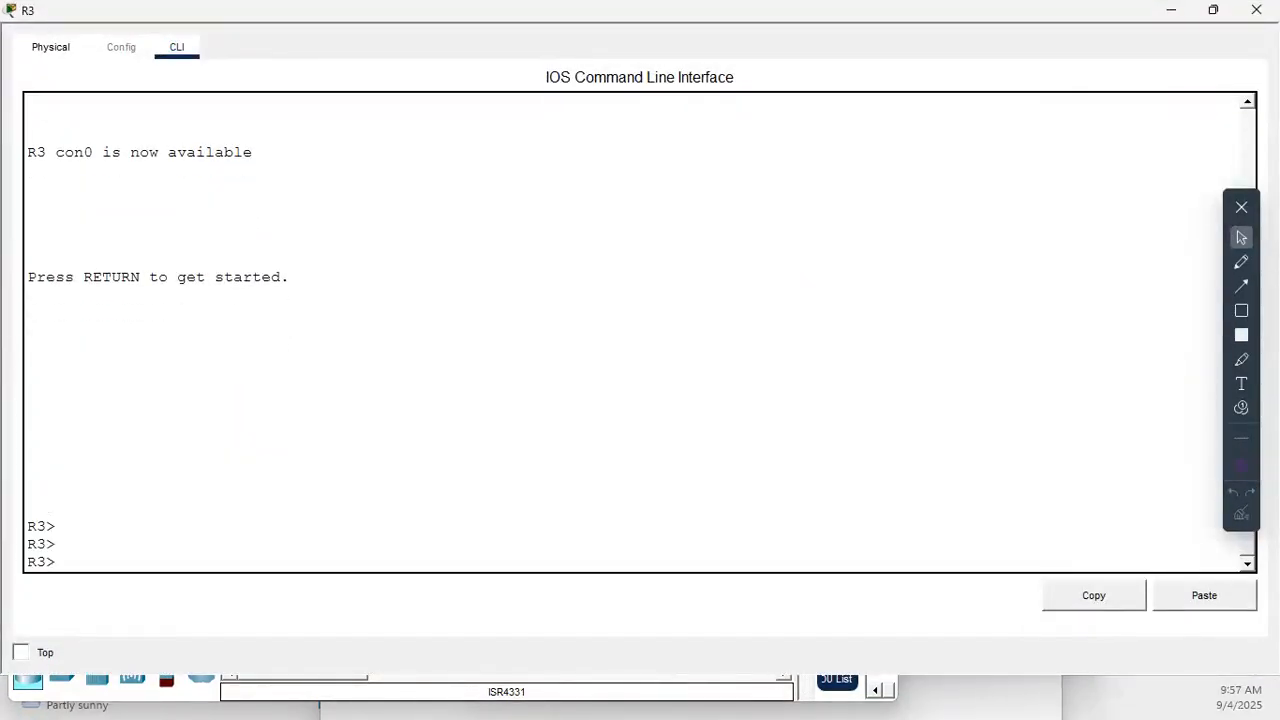
# - Enter privileged EXEC mode on R3 and go into global configuration mode with conf t
pyautogui.write('en')
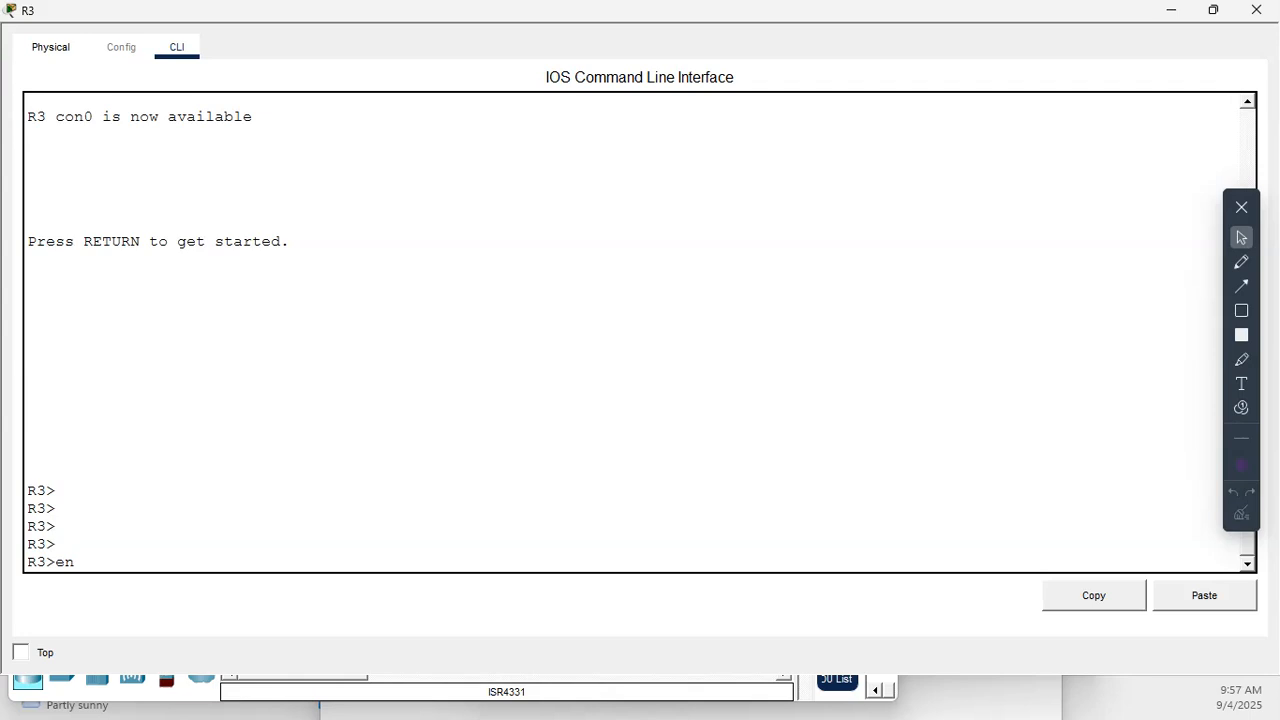
pyautogui.press('Return')
pyautogui.press('Return')
pyautogui.press('Return')
pyautogui.press('Return')
pyautogui.write('conf')
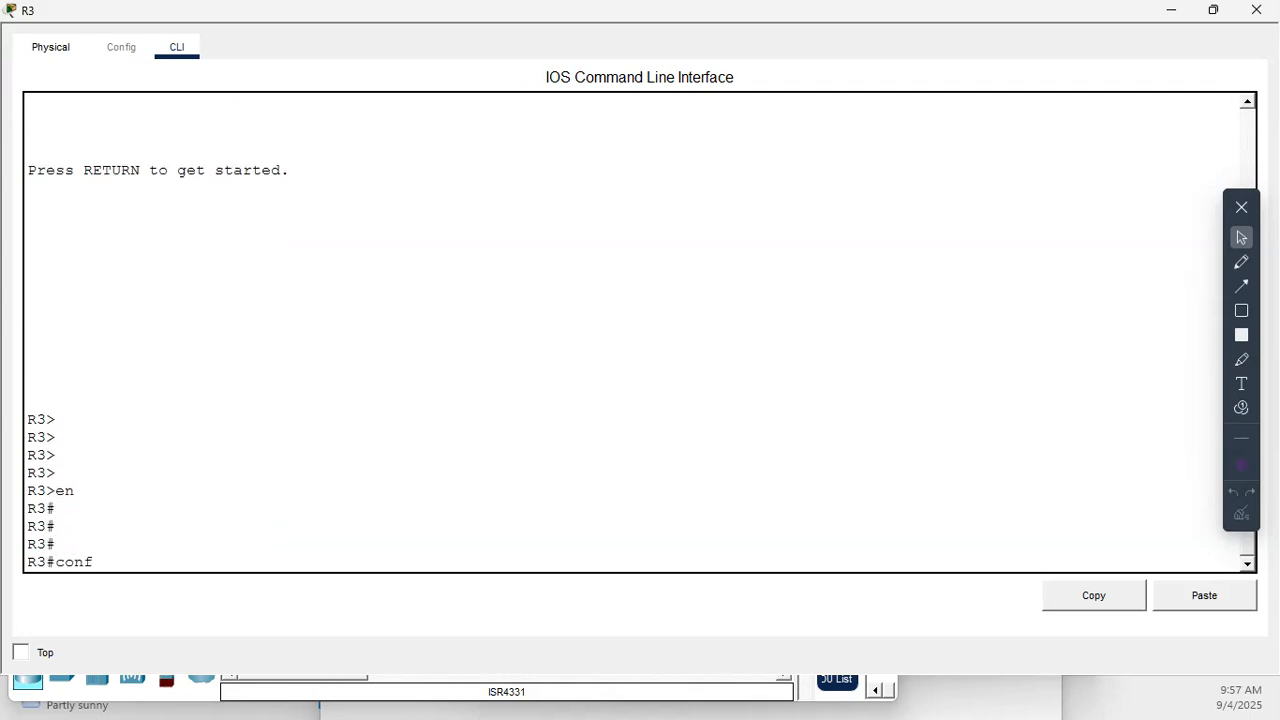
pyautogui.write(' t')
pyautogui.press('Return')
pyautogui.press('Return')
pyautogui.press('Return')
pyautogui.press('Return')
pyautogui.press('Return')
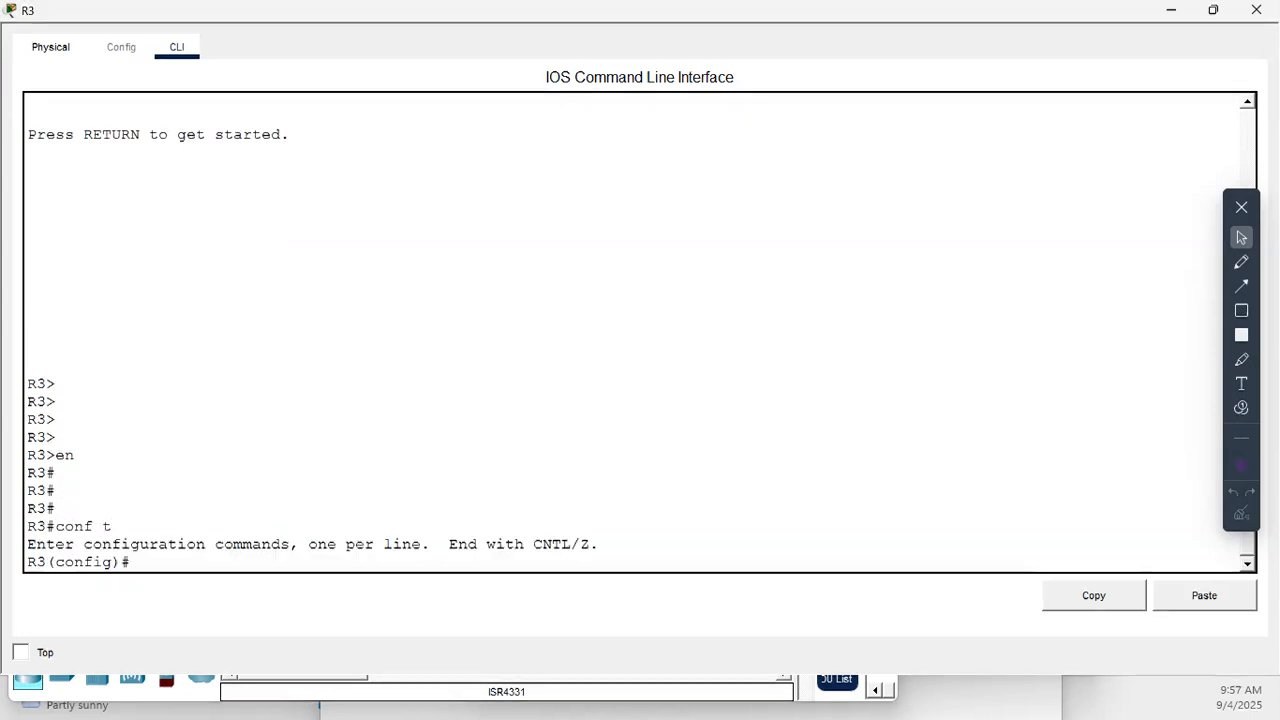
# - Enter OSPF router configuration on R3 with process ID 10
pyautogui.write('r')
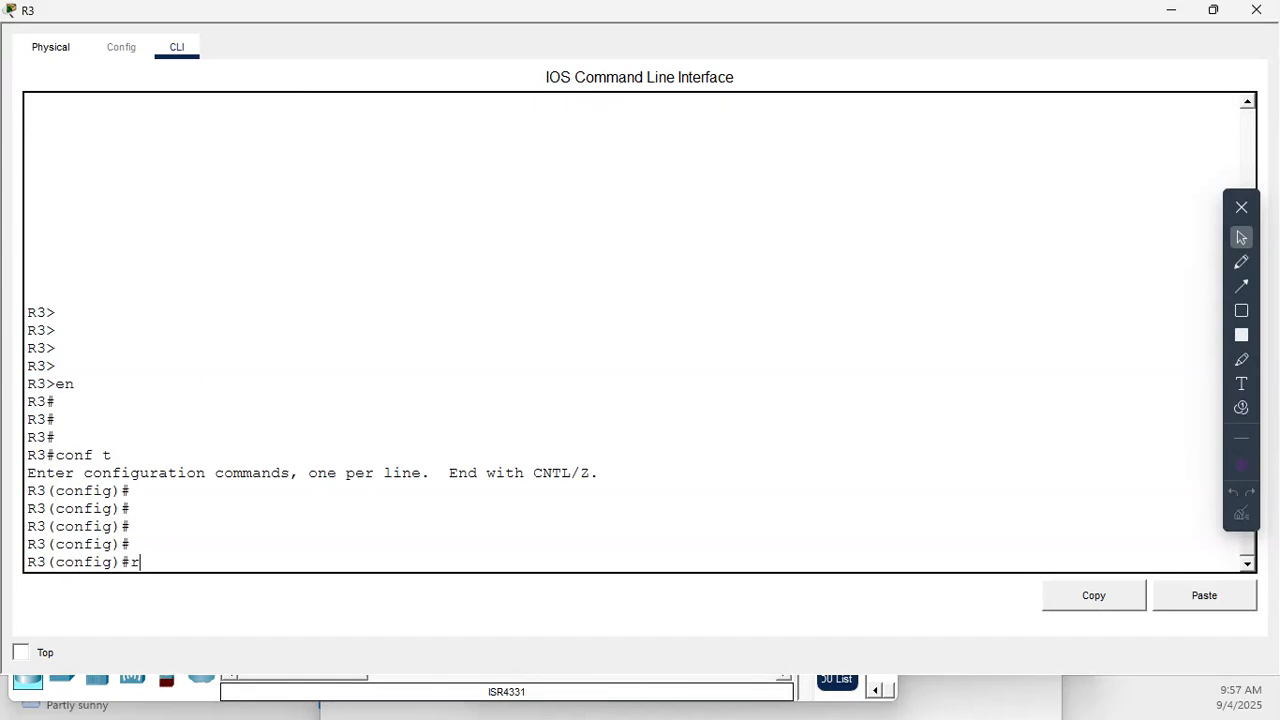
pyautogui.write('outer osp')
pyautogui.press('Tab')
pyautogui.write('10')
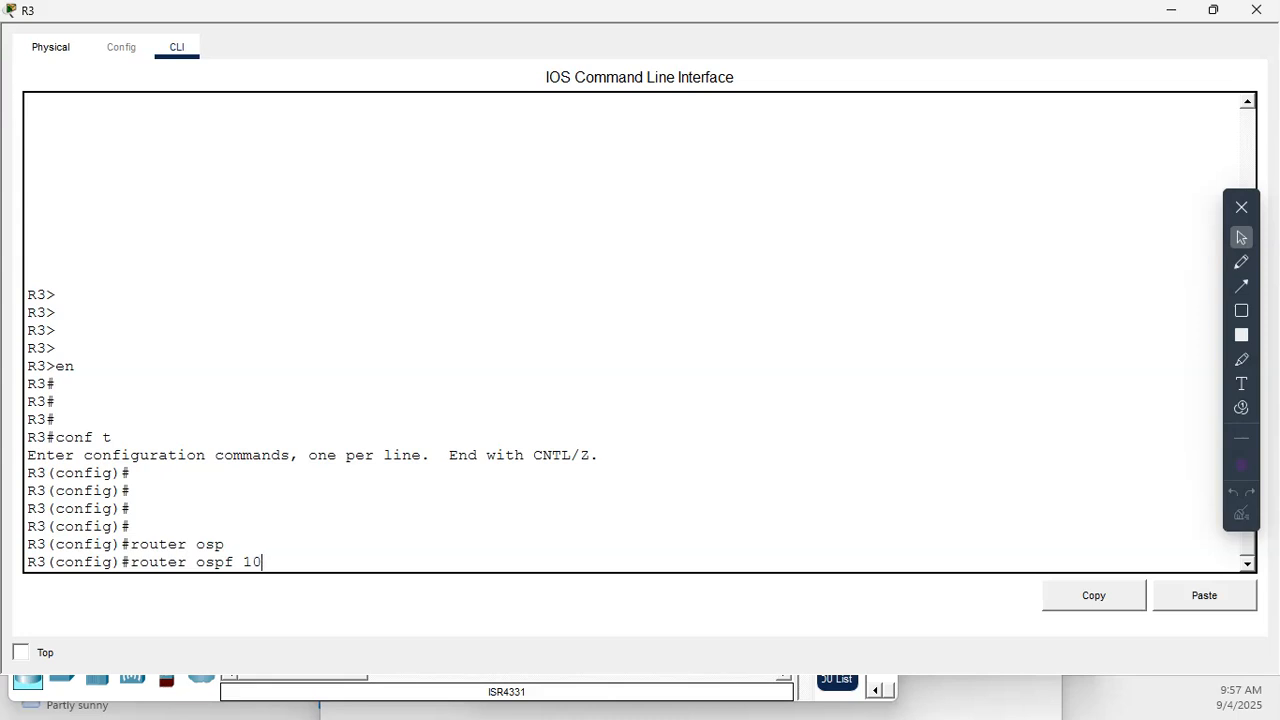
pyautogui.press('Return')
pyautogui.press('Return')
pyautogui.press('Return')
pyautogui.press('Return')
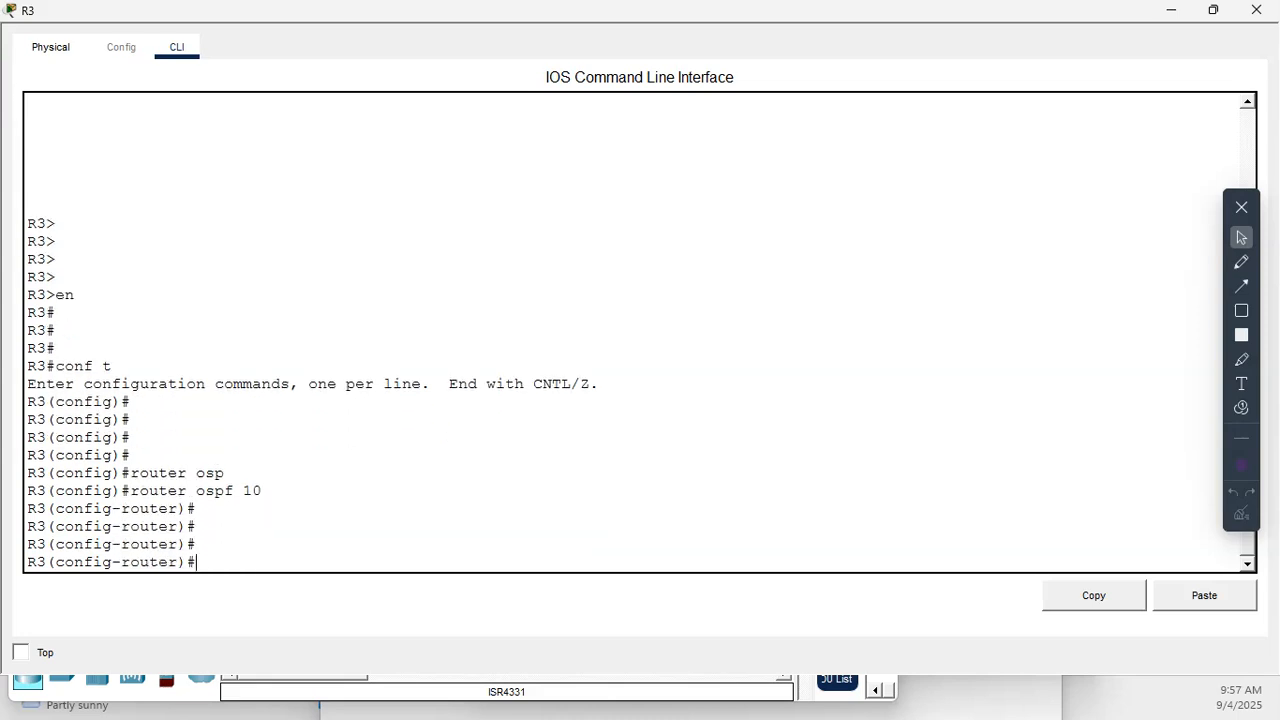
# - Display R3's interface summary with do show ip int br to identify its active interfaces
pyautogui.write('n')
pyautogui.press('BackSpace')
pyautogui.press('BackSpace')
pyautogui.press('BackSpace')
pyautogui.write('do show ip int br')
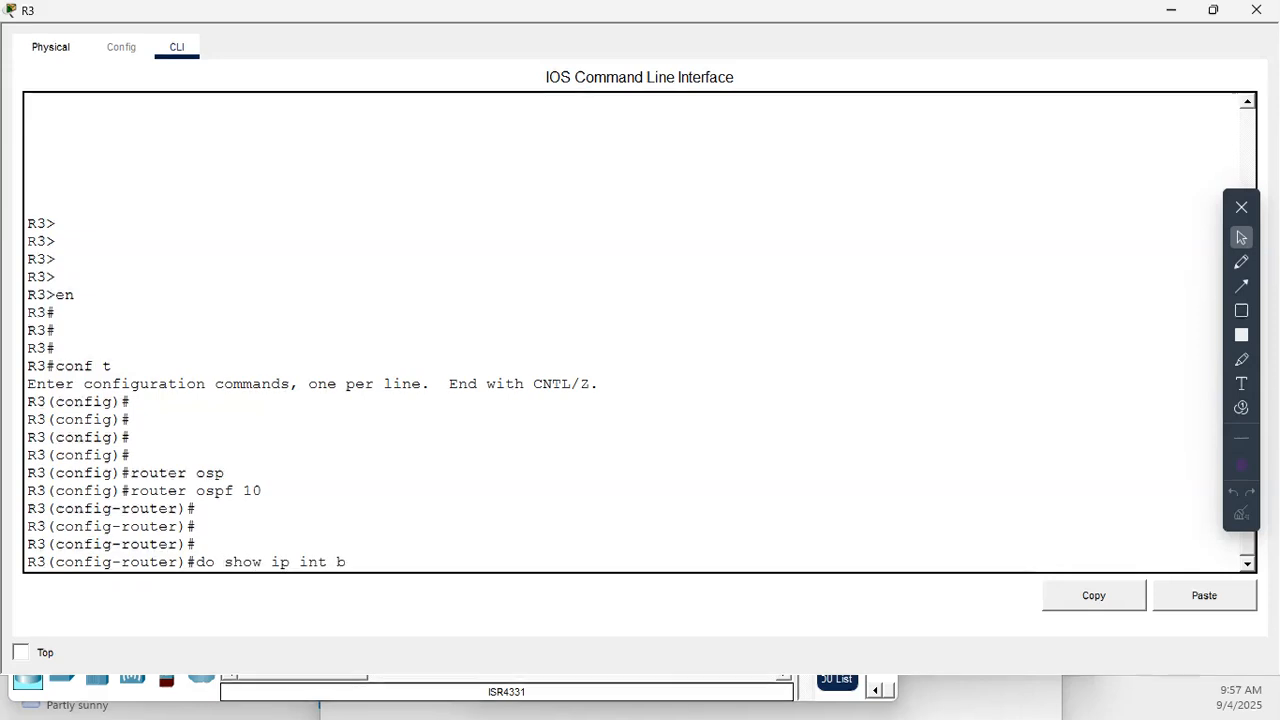
pyautogui.press('Return')
# - Switch R3 to interface configuration mode for g0/0/0
pyautogui.press('Return')
pyautogui.press('Return')
pyautogui.press('Return')
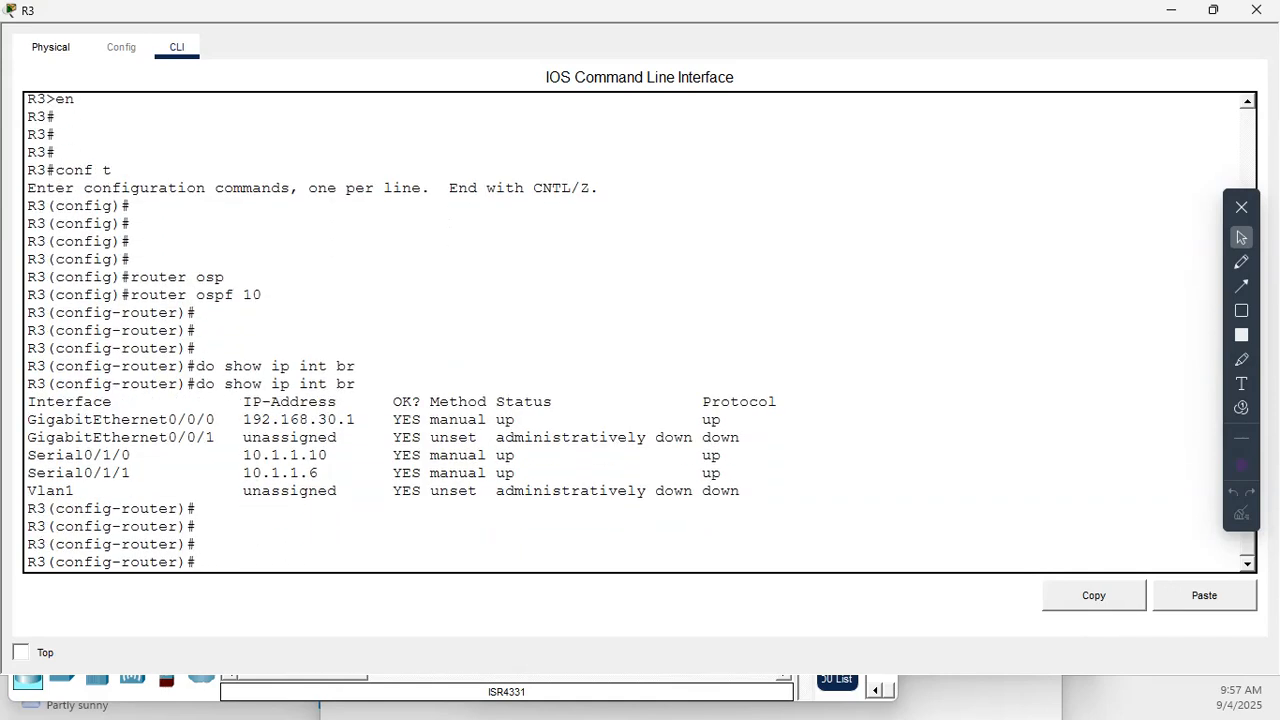
pyautogui.write('int g0/0/0')
pyautogui.moveTo(206, 419); pyautogui.dragTo(214, 419)
pyautogui.press('Return')
pyautogui.press('Return')
pyautogui.press('Return')
# - Enable OSPF process 10 in area 0 directly on R3's g0/0/0 interface
pyautogui.write('ip os')
pyautogui.press('Tab')
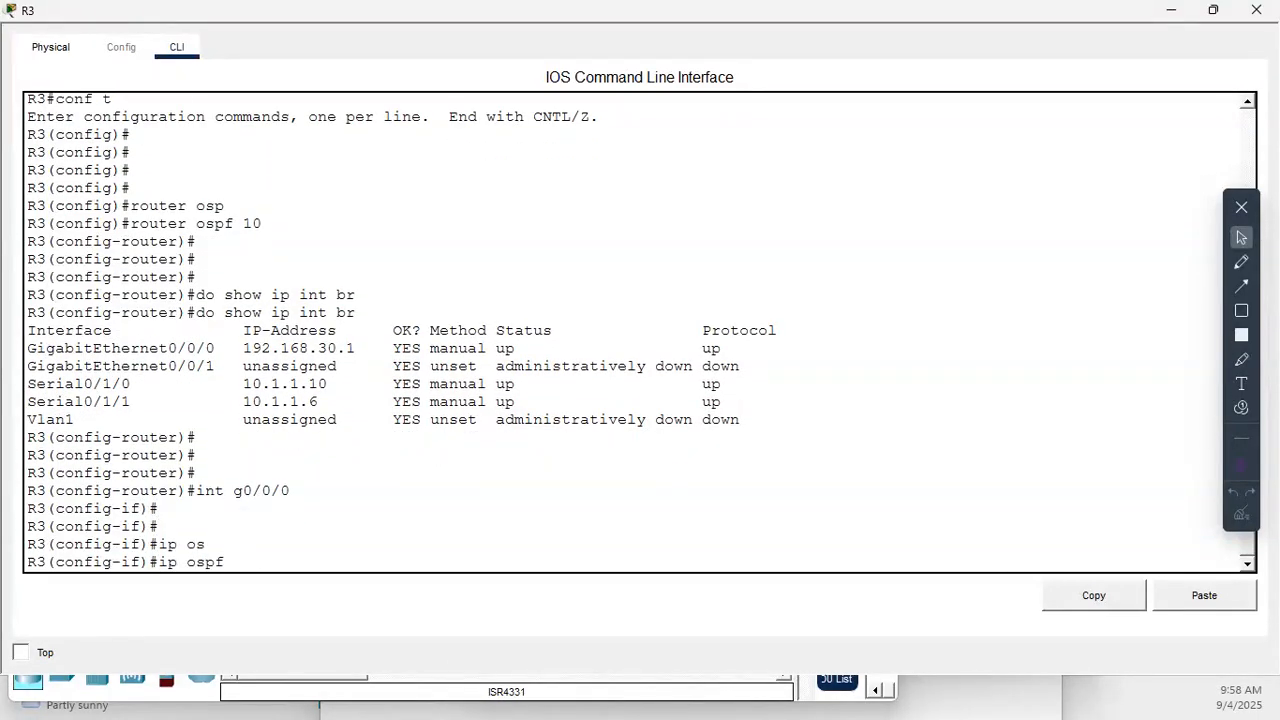
pyautogui.write('10 are')
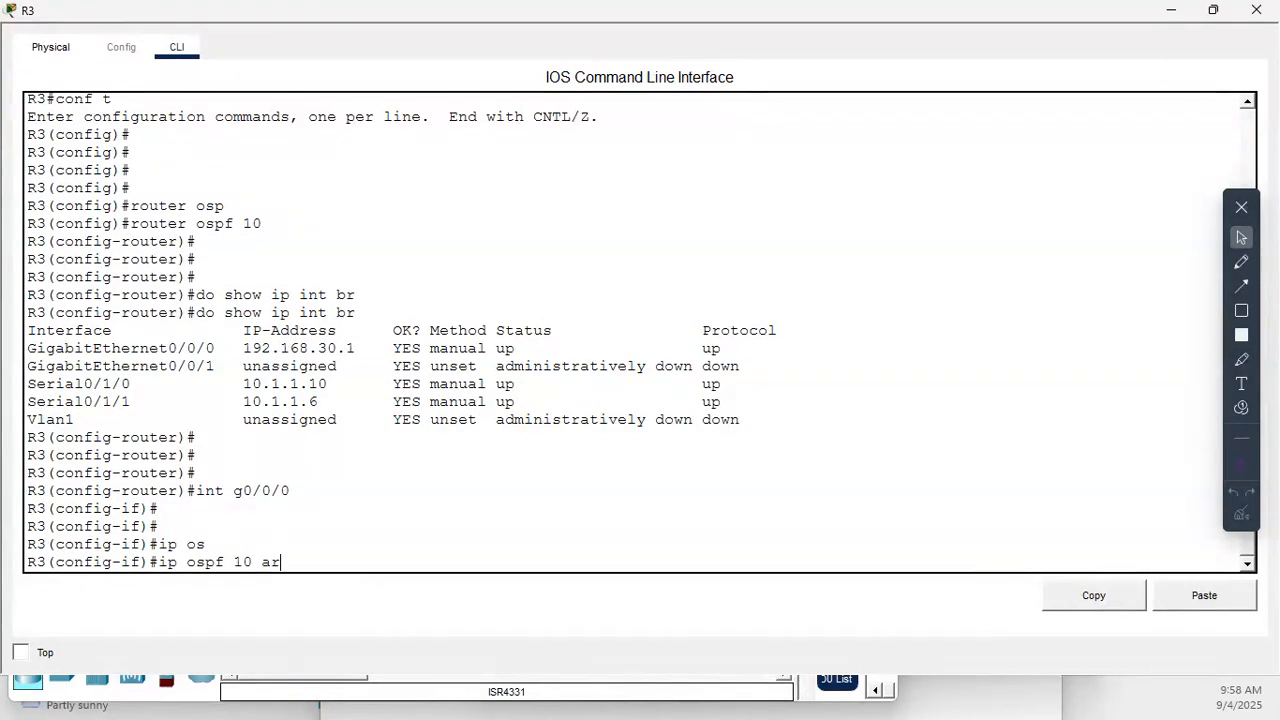
pyautogui.press('Tab')
pyautogui.write('0')
pyautogui.press('Return')
pyautogui.press('Return')
pyautogui.press('Return')
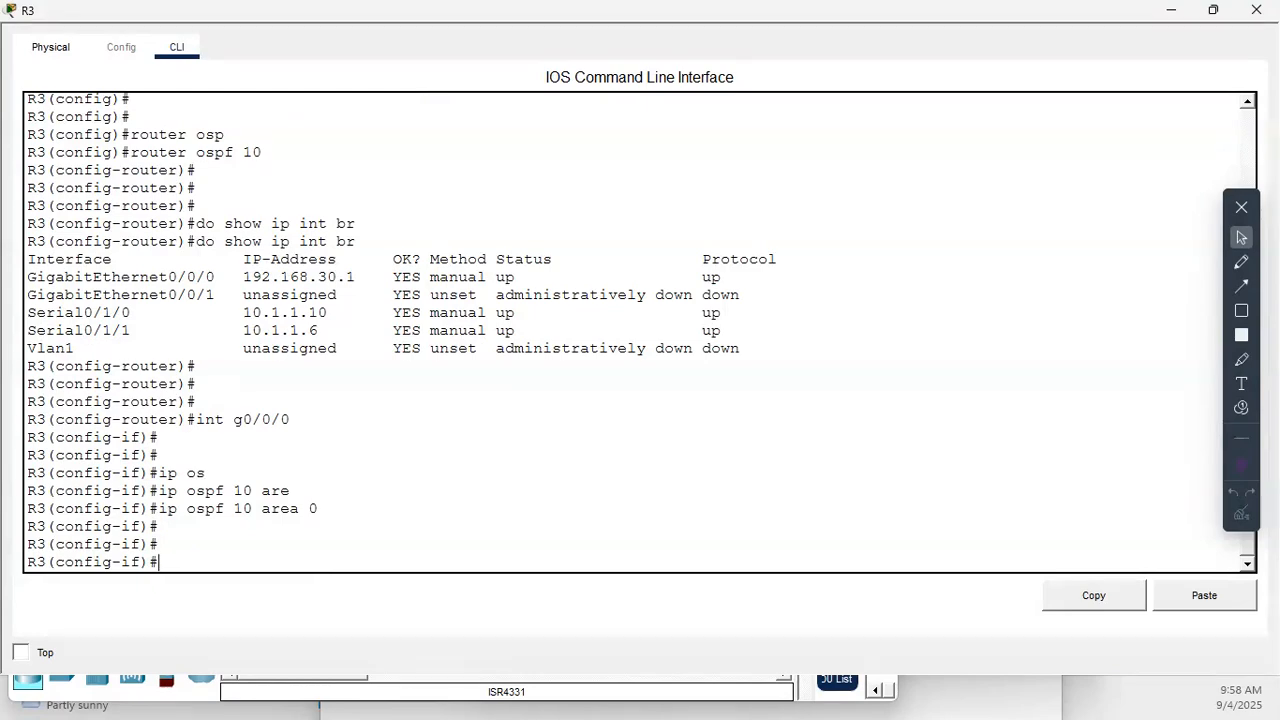
# - Switch R3 to interface configuration mode for s0/1/0
pyautogui.press('Up')
pyautogui.press('Up')
pyautogui.press('Up')
pyautogui.press('Up')
pyautogui.press('BackSpace')
pyautogui.press('BackSpace')
pyautogui.press('BackSpace')
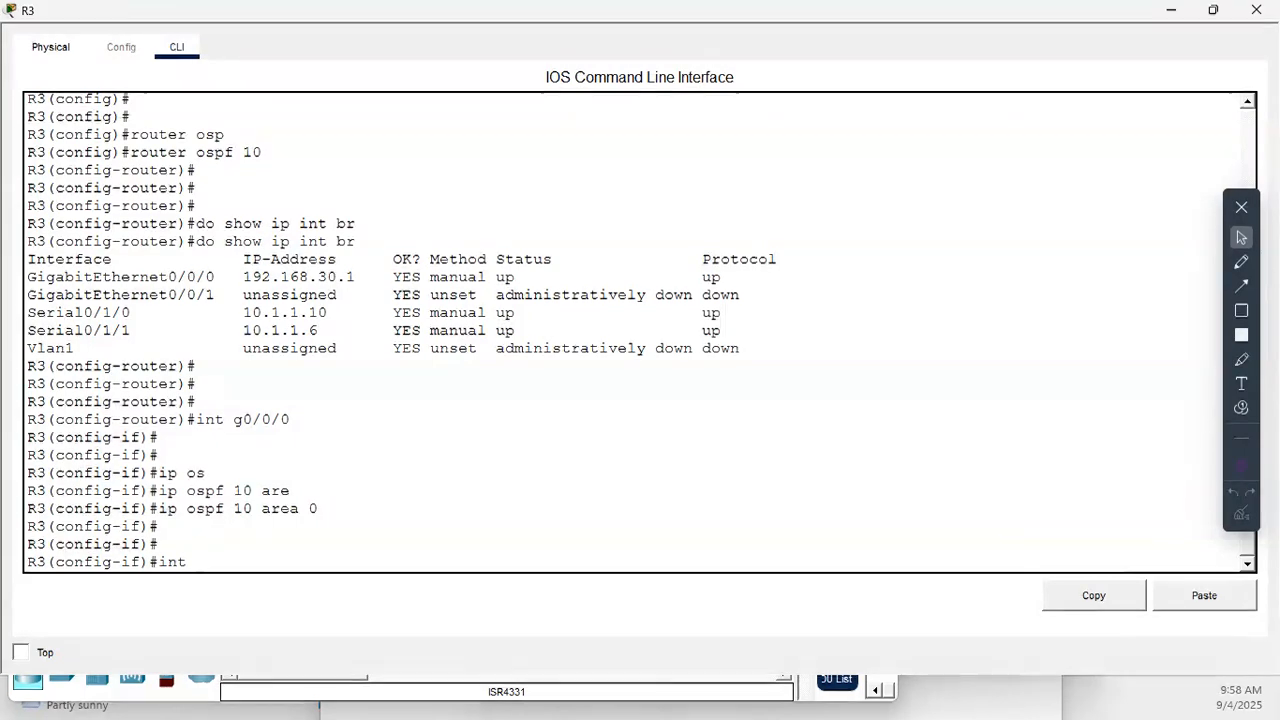
pyautogui.write('s')
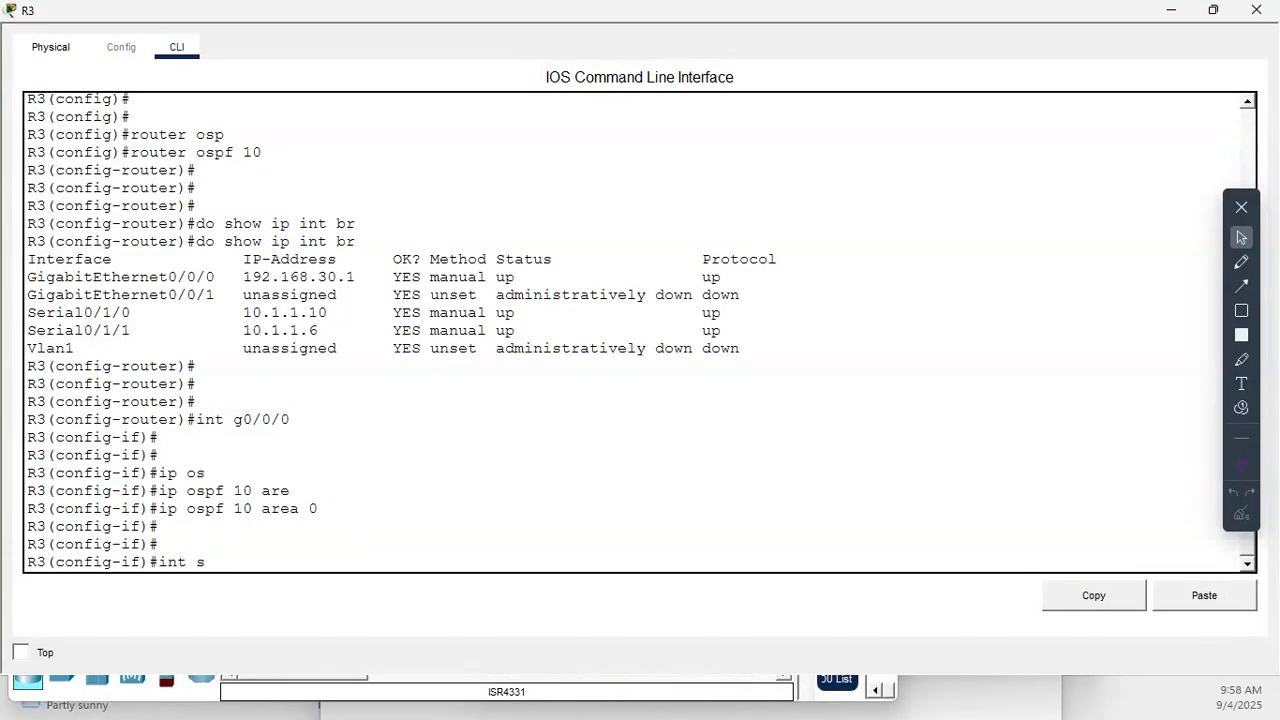
pyautogui.write('0/1/0')
pyautogui.press('Return')
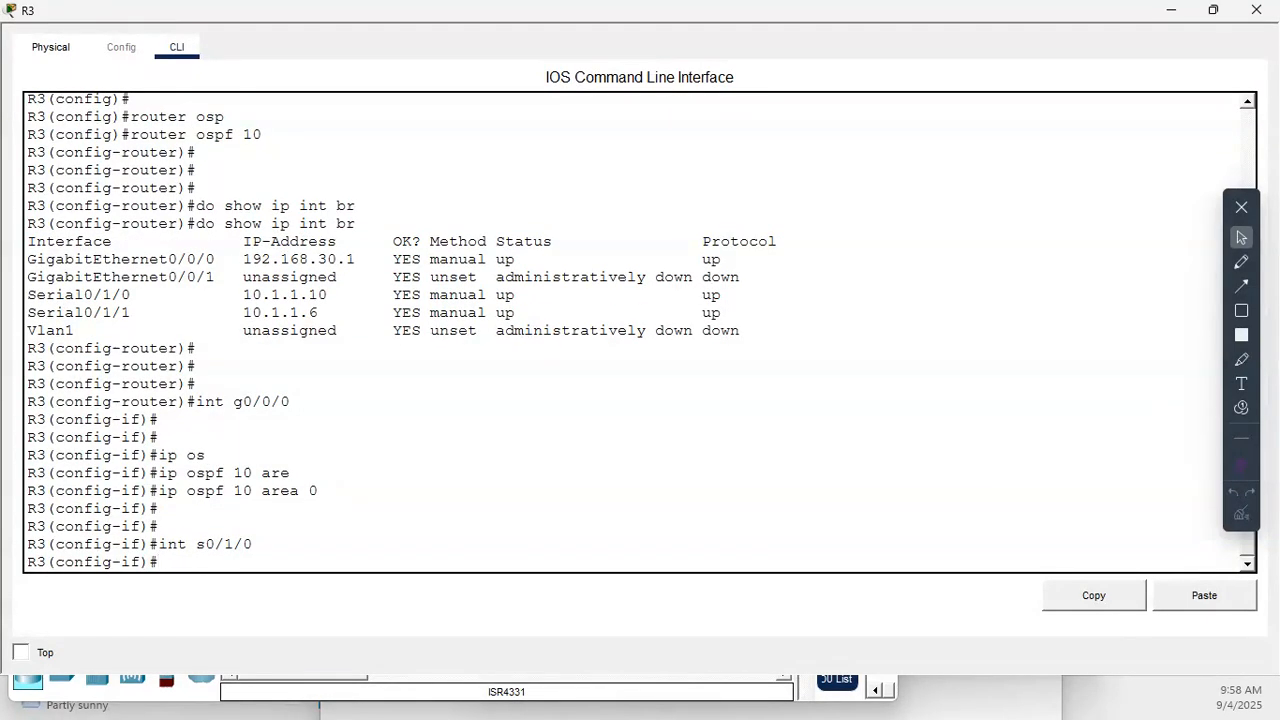
# - Enable OSPF process 10 in area 0 directly on R3's s0/1/0 interface
pyautogui.press('Return')
pyautogui.press('Up')
pyautogui.press('Up')
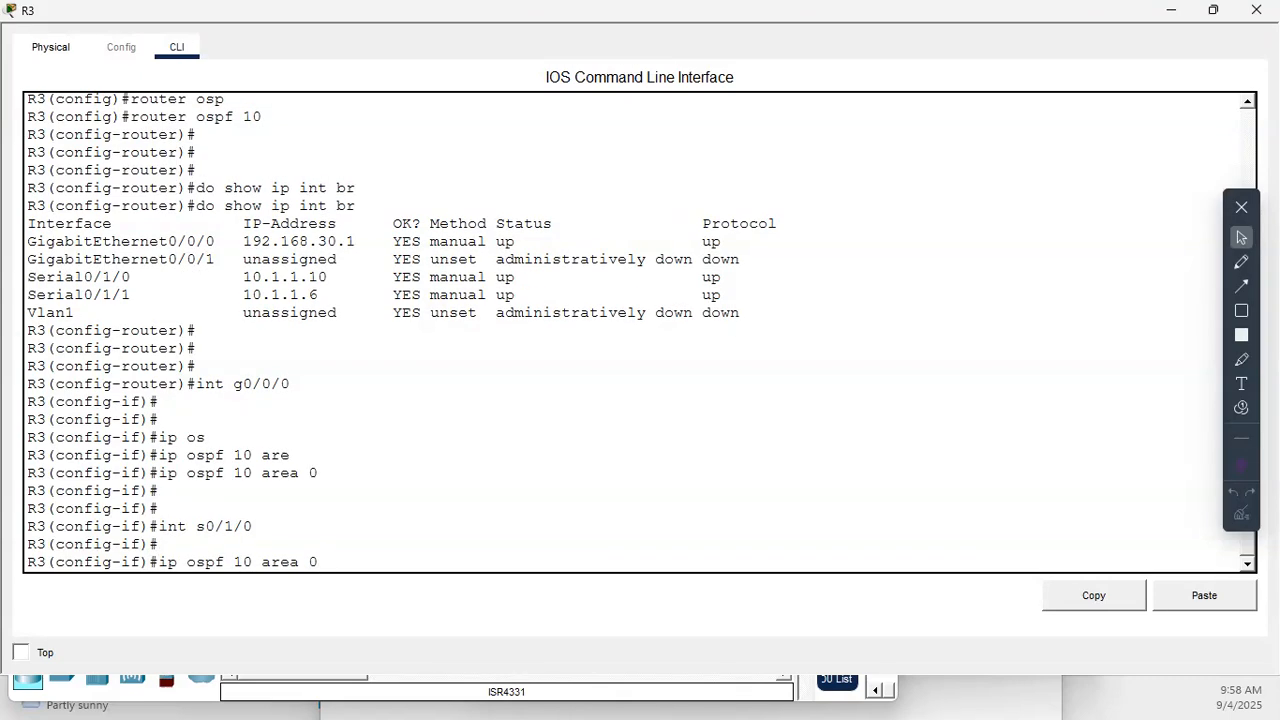
pyautogui.press('Return')
pyautogui.press('Return')
pyautogui.press('Return')
# - Switch R3 to interface configuration mode for s0/1/1, checking the name against the interface summary
pyautogui.press('Up')
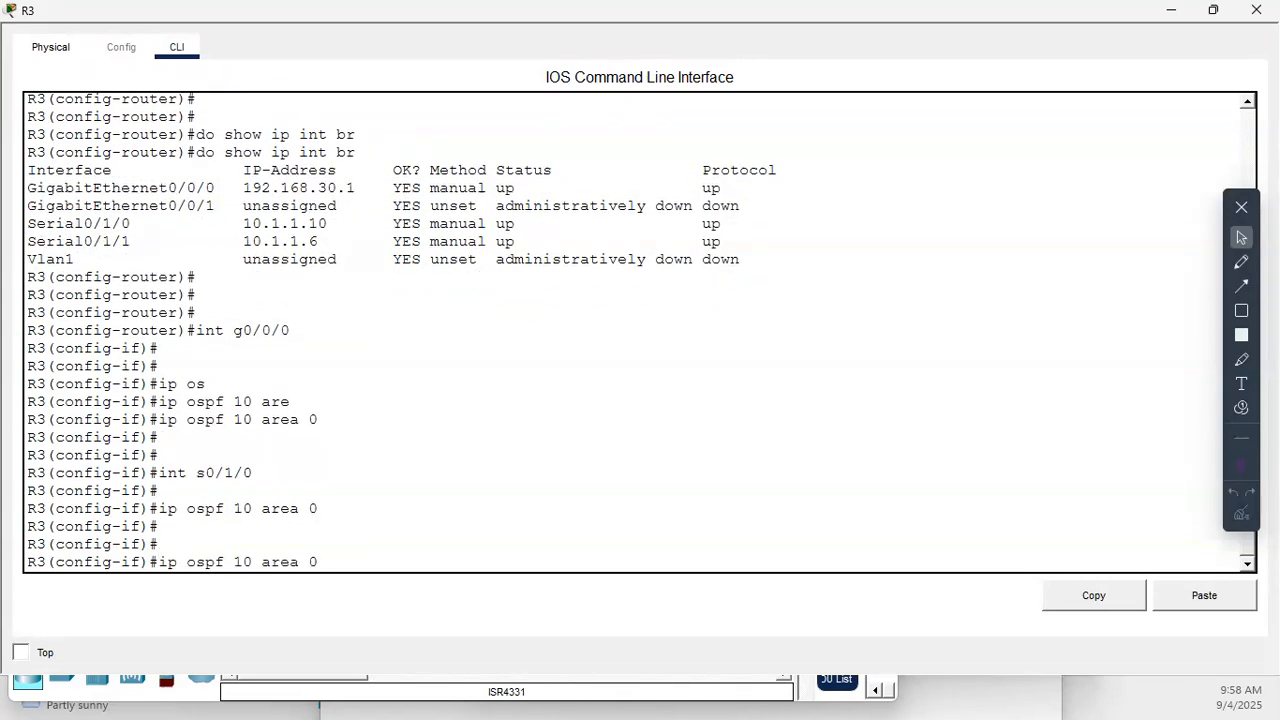
pyautogui.press('Return')
pyautogui.press('Up')
pyautogui.press('Up')
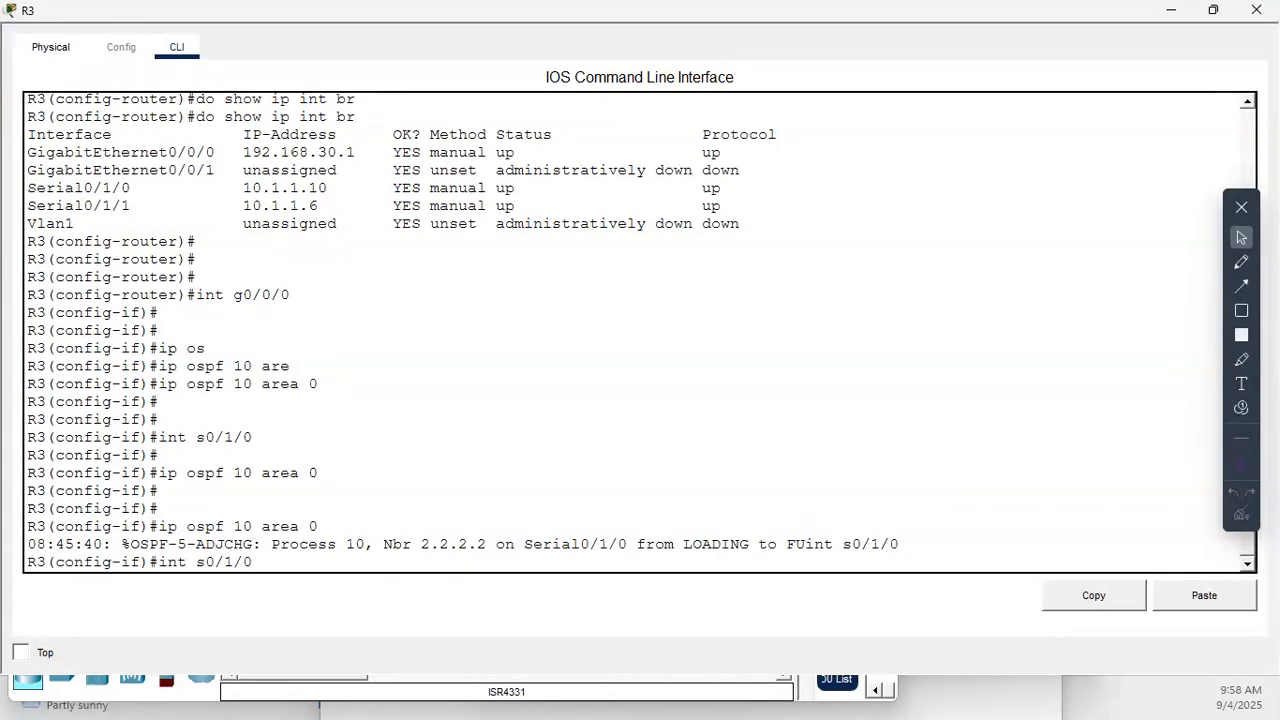
pyautogui.press('BackSpace')
pyautogui.write('1')
pyautogui.moveTo(130, 206); pyautogui.dragTo(74, 206)
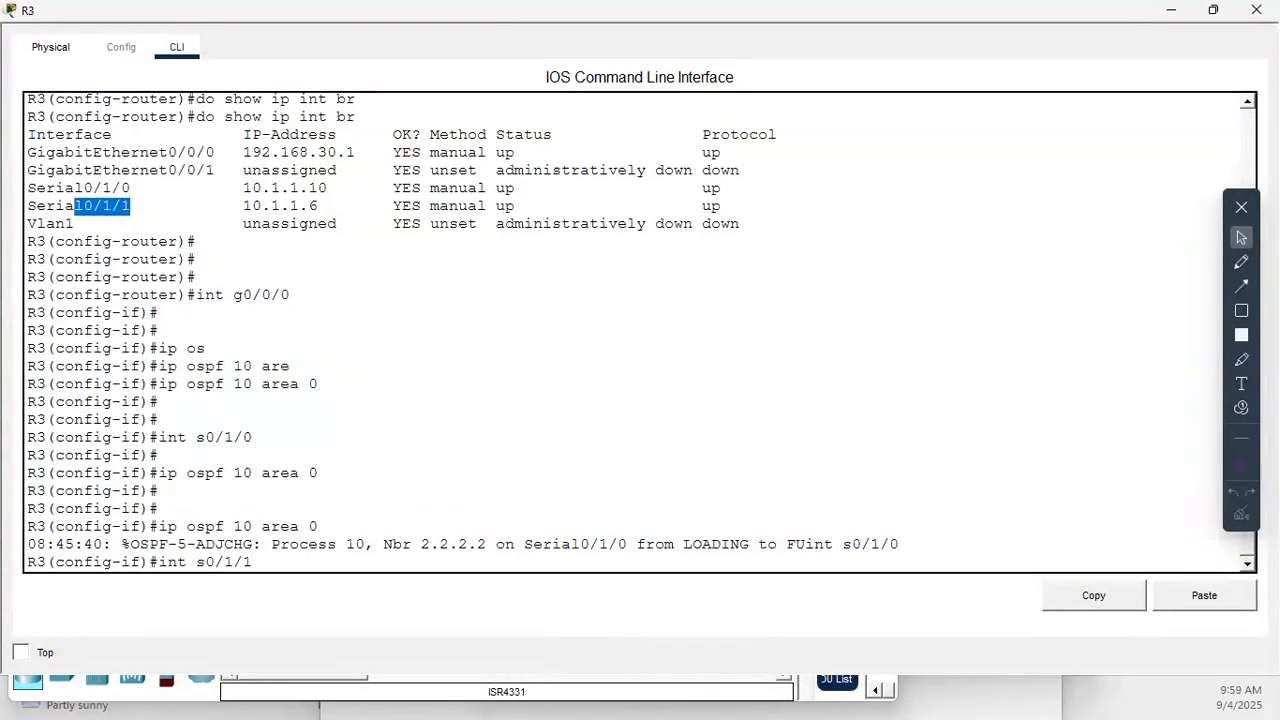
pyautogui.press('Return')
pyautogui.press('Return')
pyautogui.press('Return')
pyautogui.press('Return')
# - Enable OSPF process 10 in area 0 on R3's s0/1/1 interface and check the neighbor adjacency messages
pyautogui.press('Up')
pyautogui.press('Up')
pyautogui.press('Return')
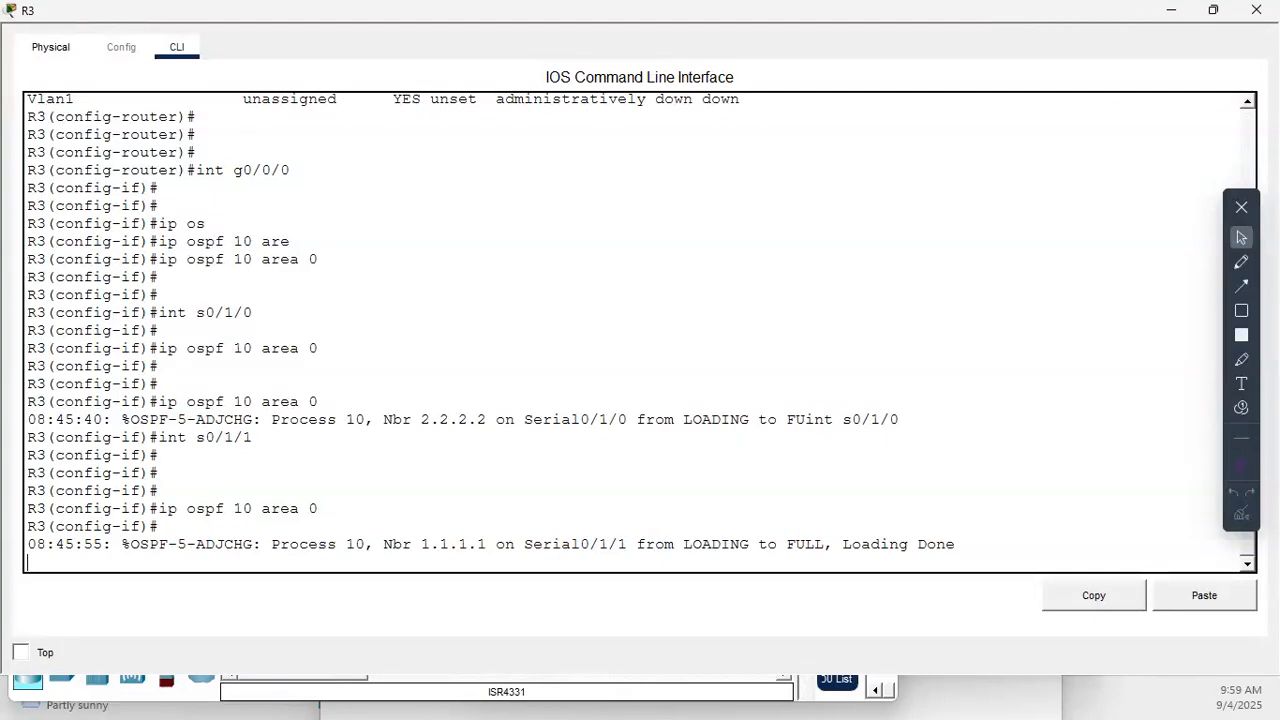
pyautogui.moveTo(421, 419); pyautogui.dragTo(477, 419)
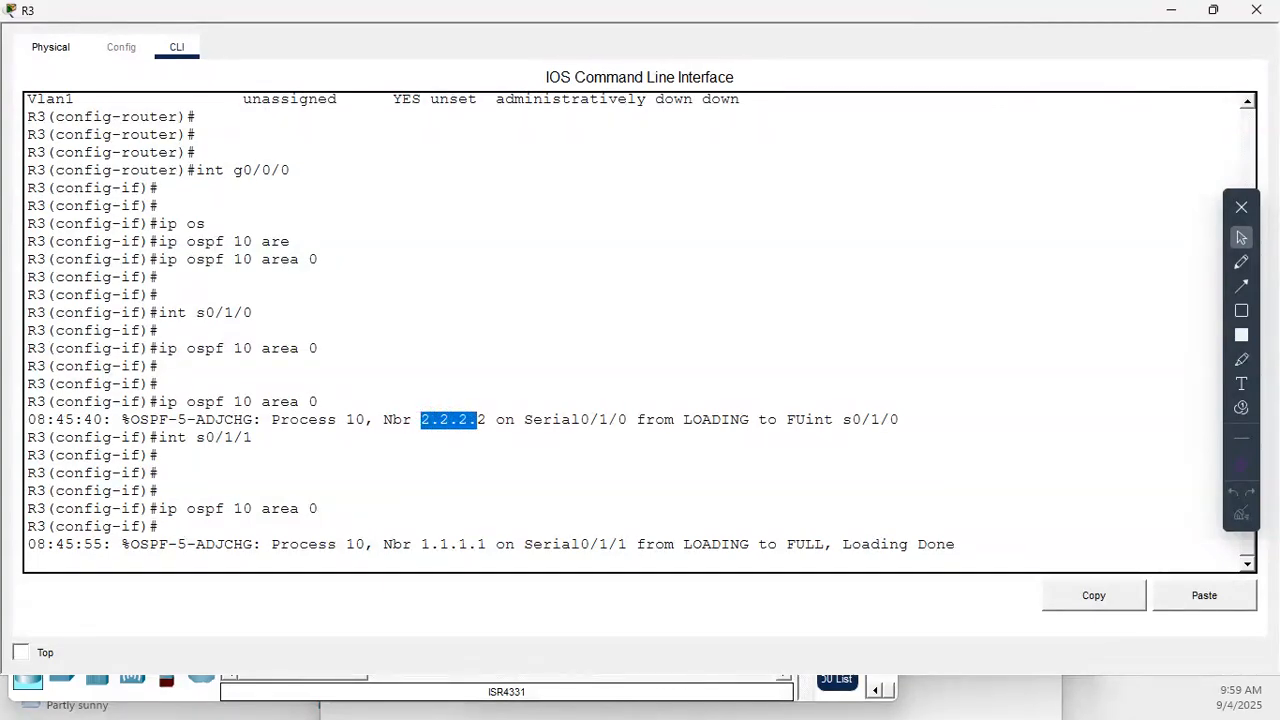
pyautogui.moveTo(384, 544); pyautogui.dragTo(487, 544)
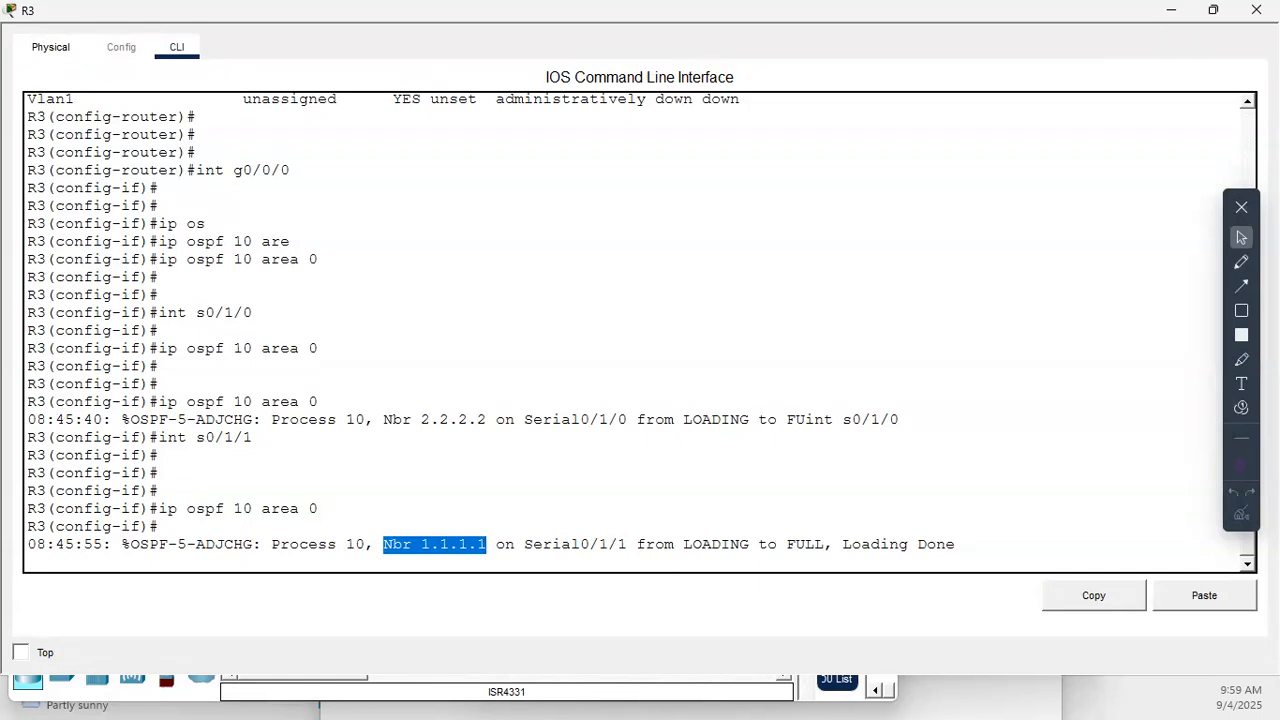
pyautogui.press('Return')
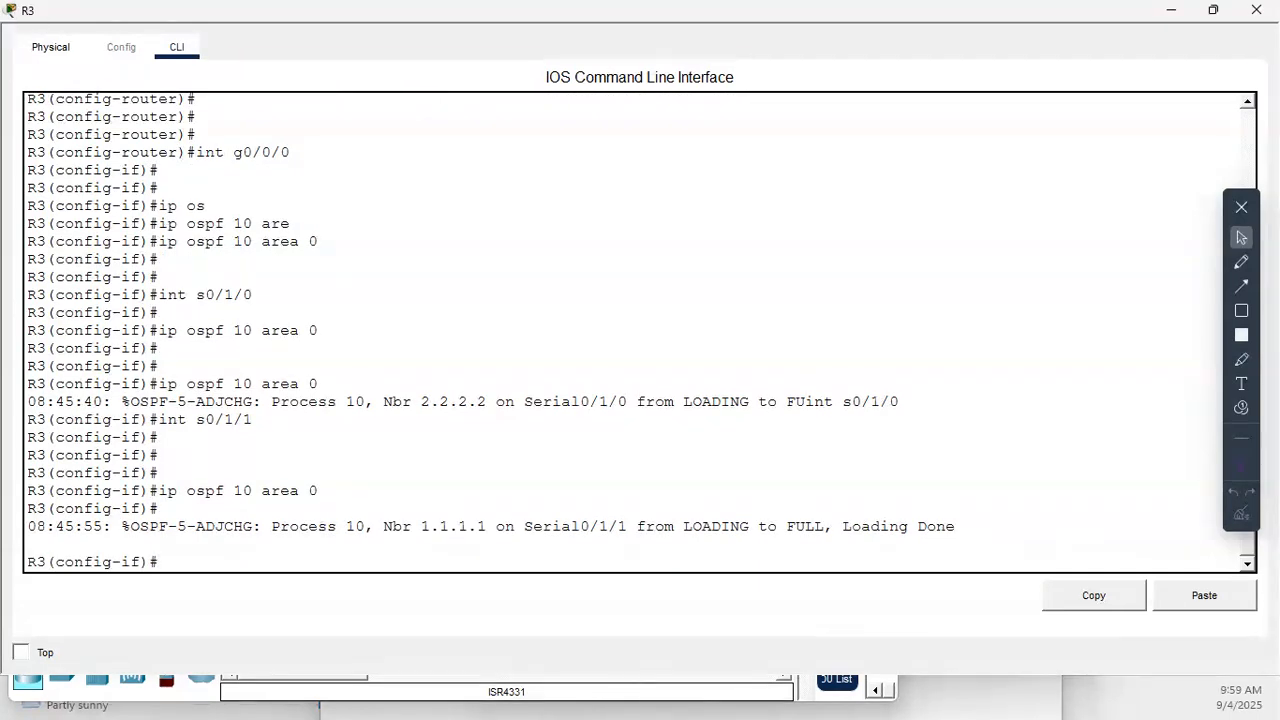
pyautogui.press('Return')
pyautogui.press('Return')
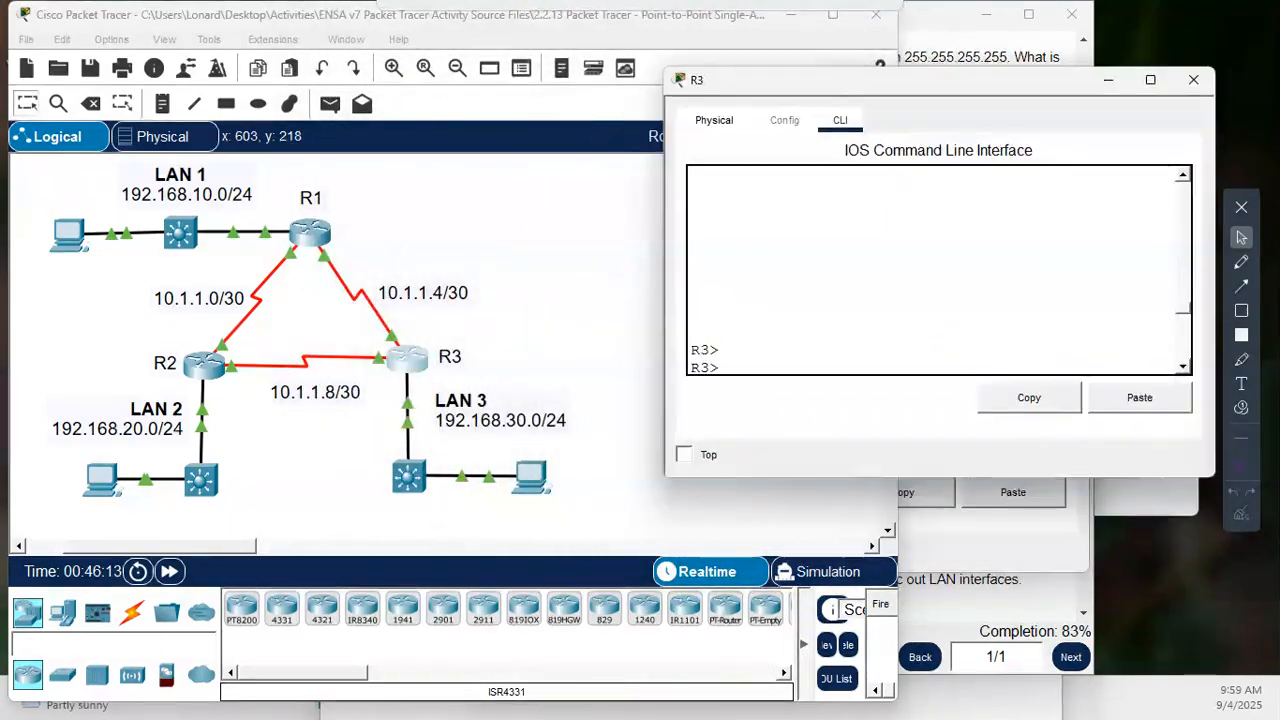
# - Read the Part 3 passive-interface instructions in the PT Activity window, including the command syntax and the LAN interface question
pyautogui.moveTo(850, 89); pyautogui.dragTo(749, 81)
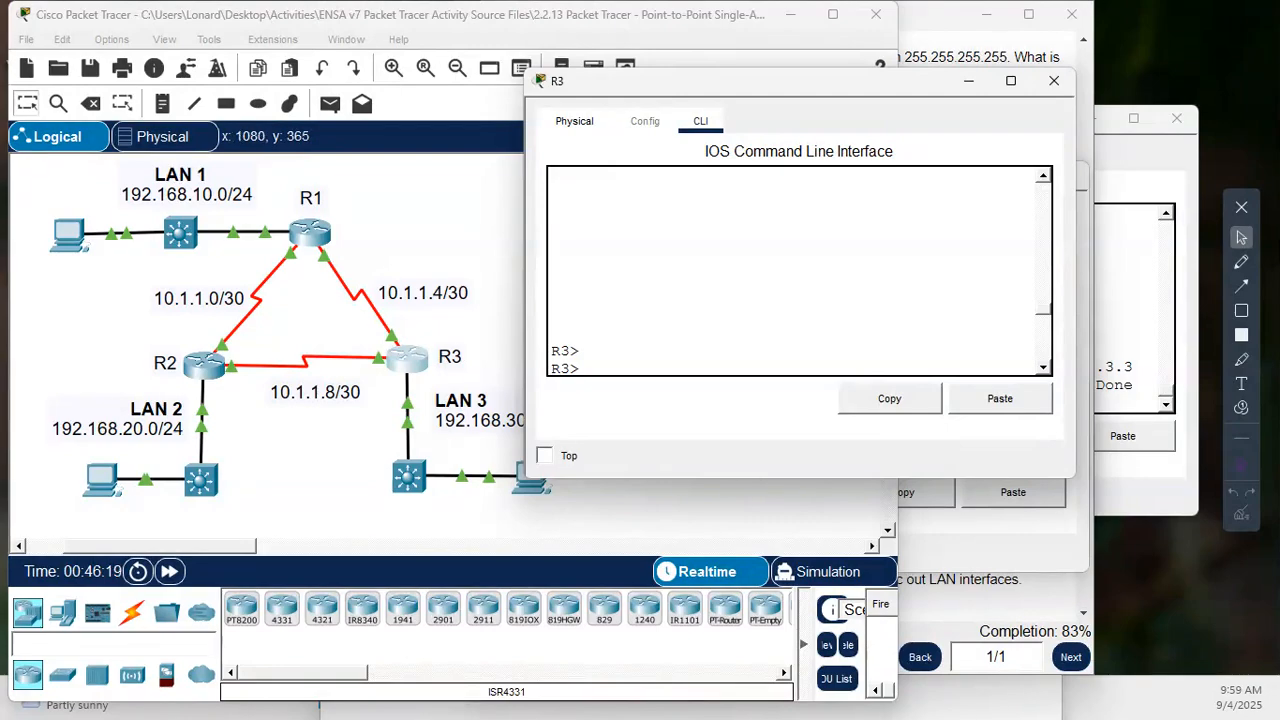
pyautogui.click(931, 14)
pyautogui.scroll(-2, 787, 330)
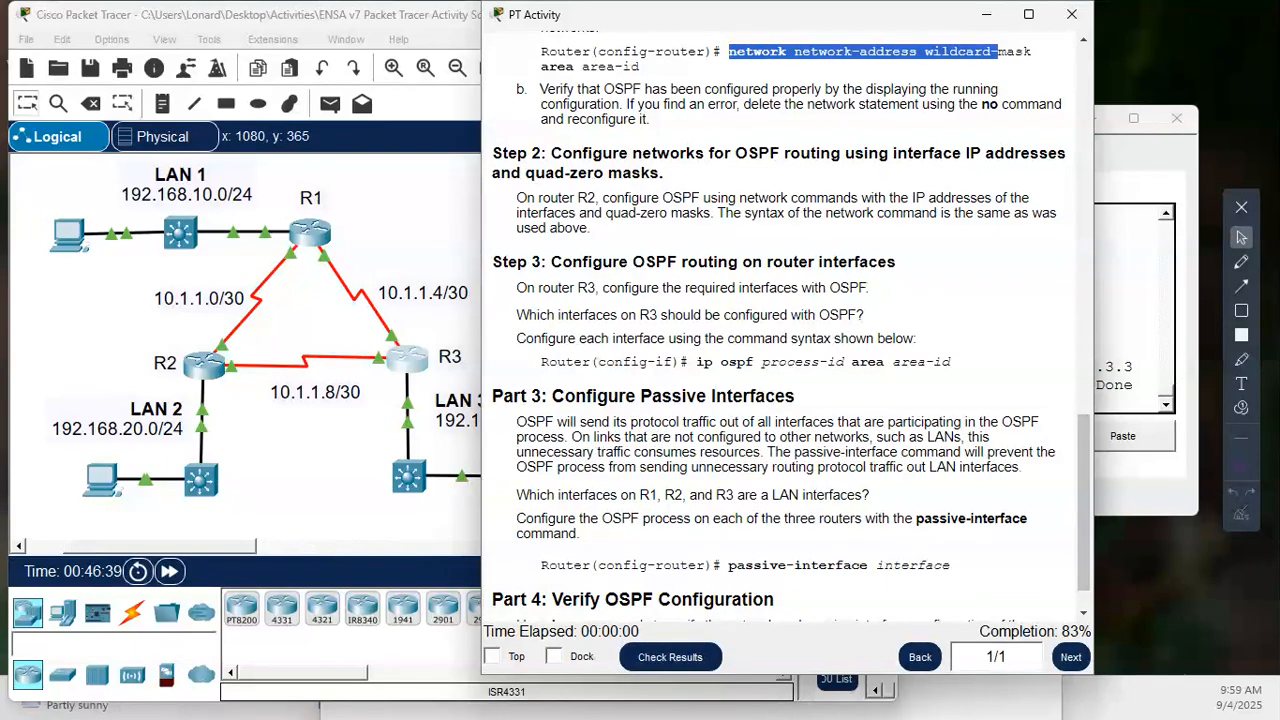
pyautogui.scroll(-1, 786, 330)
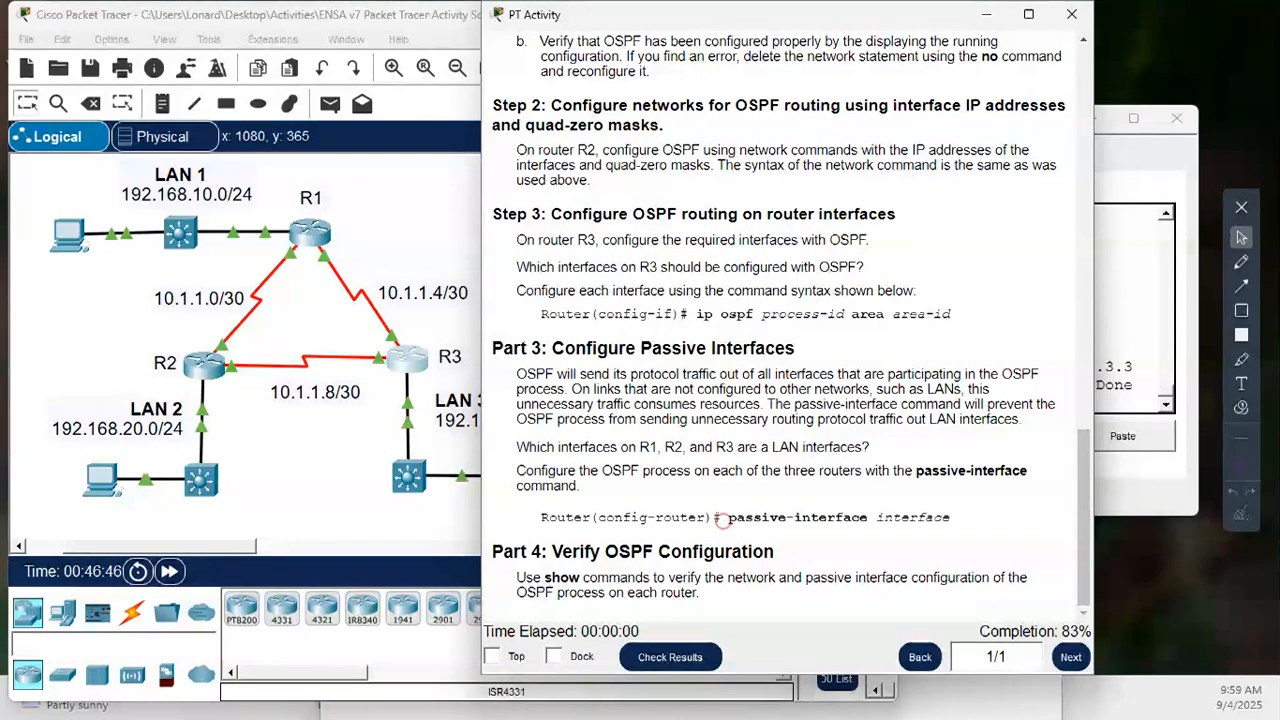
pyautogui.moveTo(721, 517); pyautogui.dragTo(540, 517)
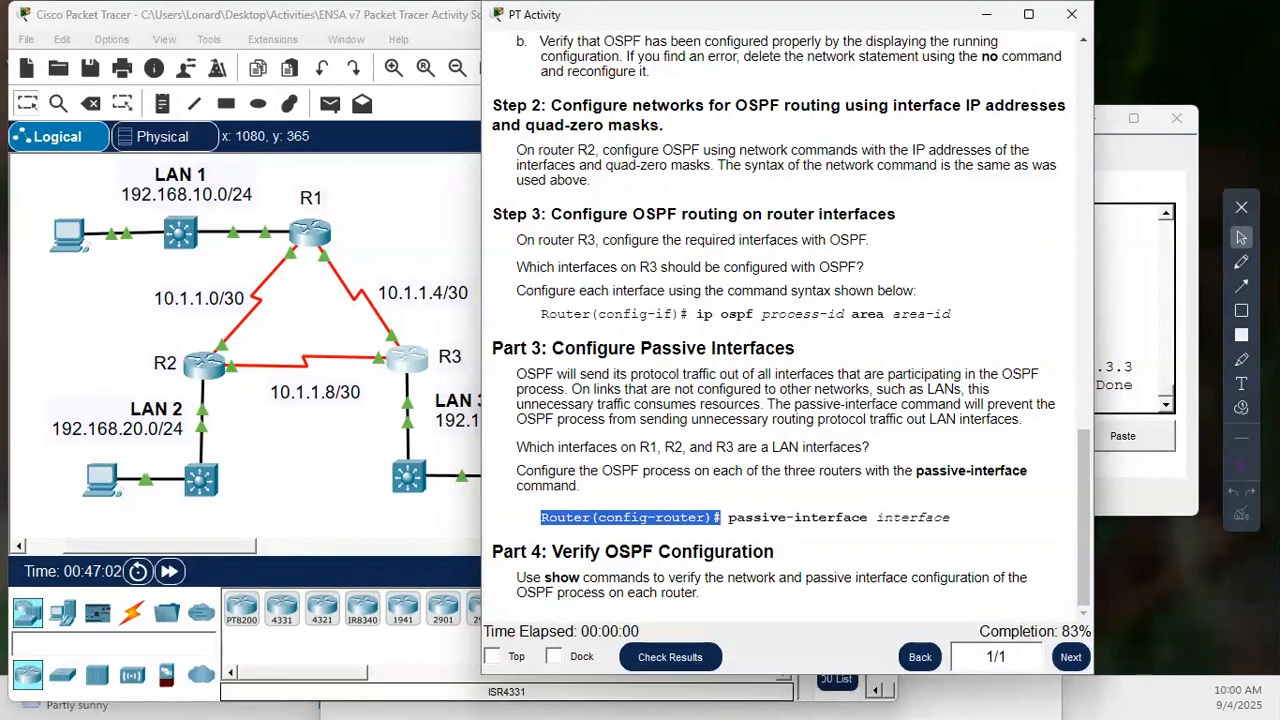
pyautogui.moveTo(768, 447); pyautogui.dragTo(516, 447)
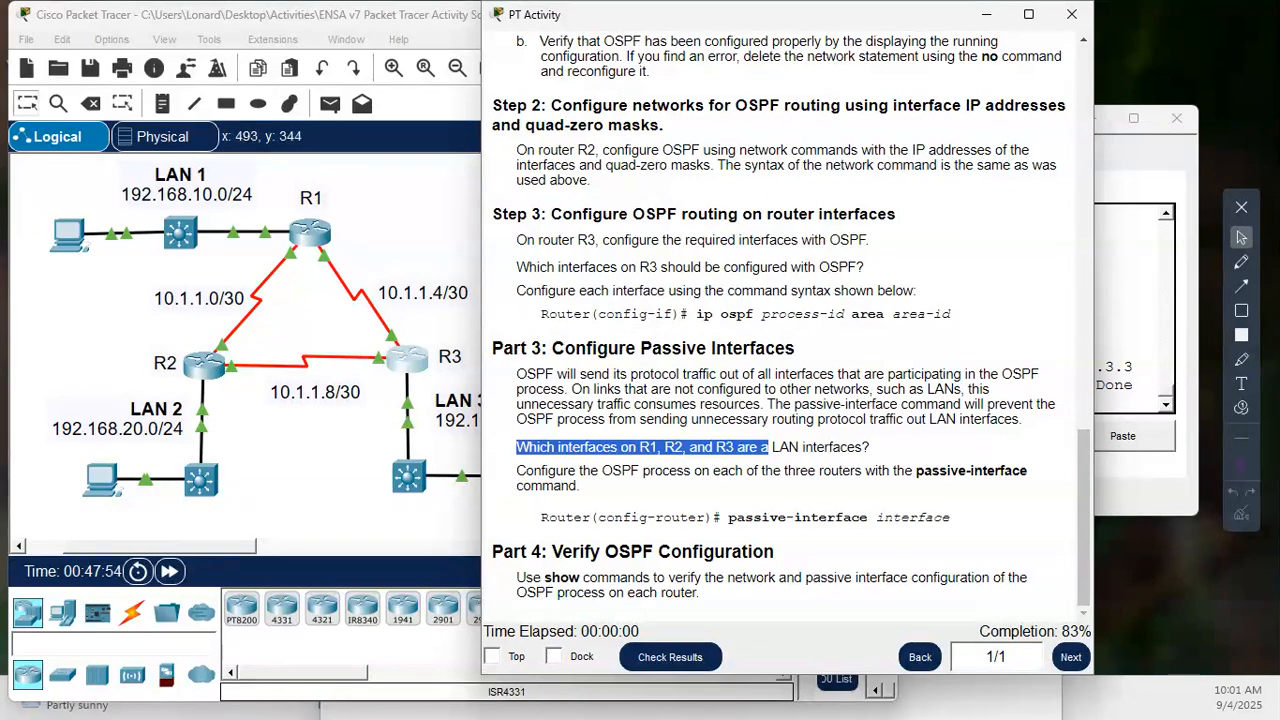
# - Open R1's command line and enter privileged EXEC mode with en
pyautogui.click(315, 223)
pyautogui.click(774, 339)
pyautogui.press('Return')
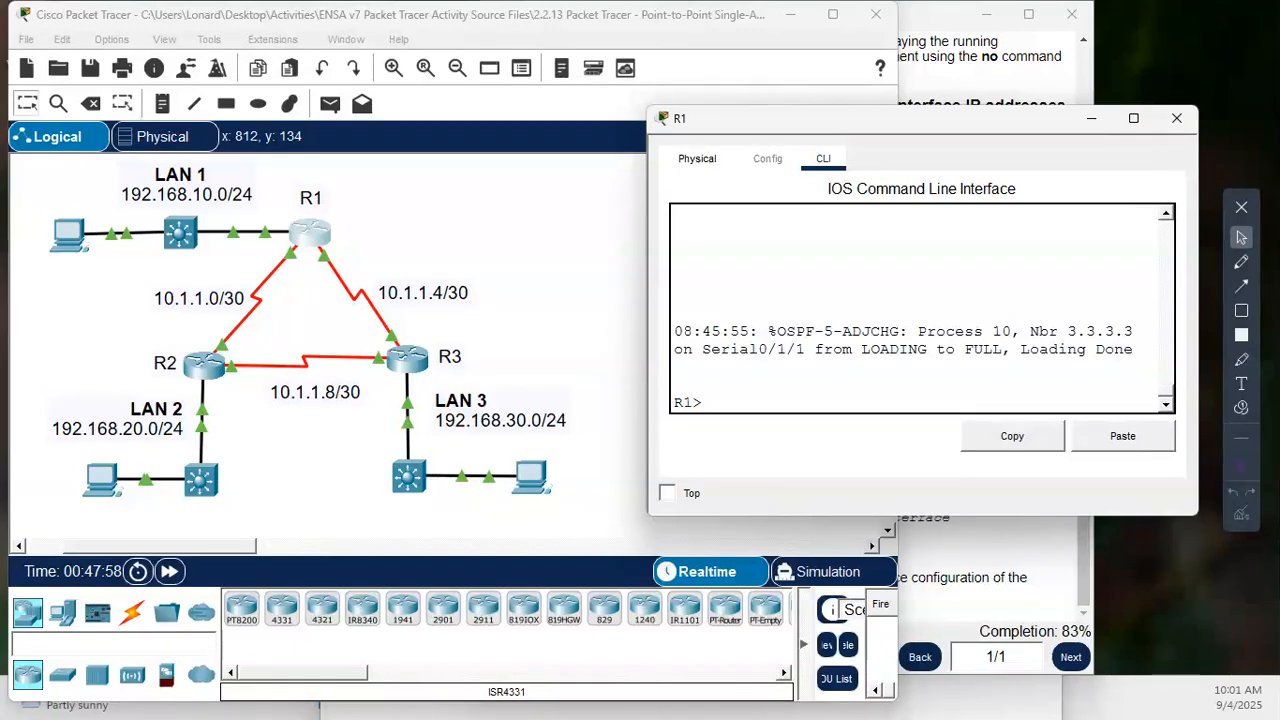
pyautogui.press('Return')
pyautogui.press('Return')
pyautogui.write('en')
pyautogui.press('Return')
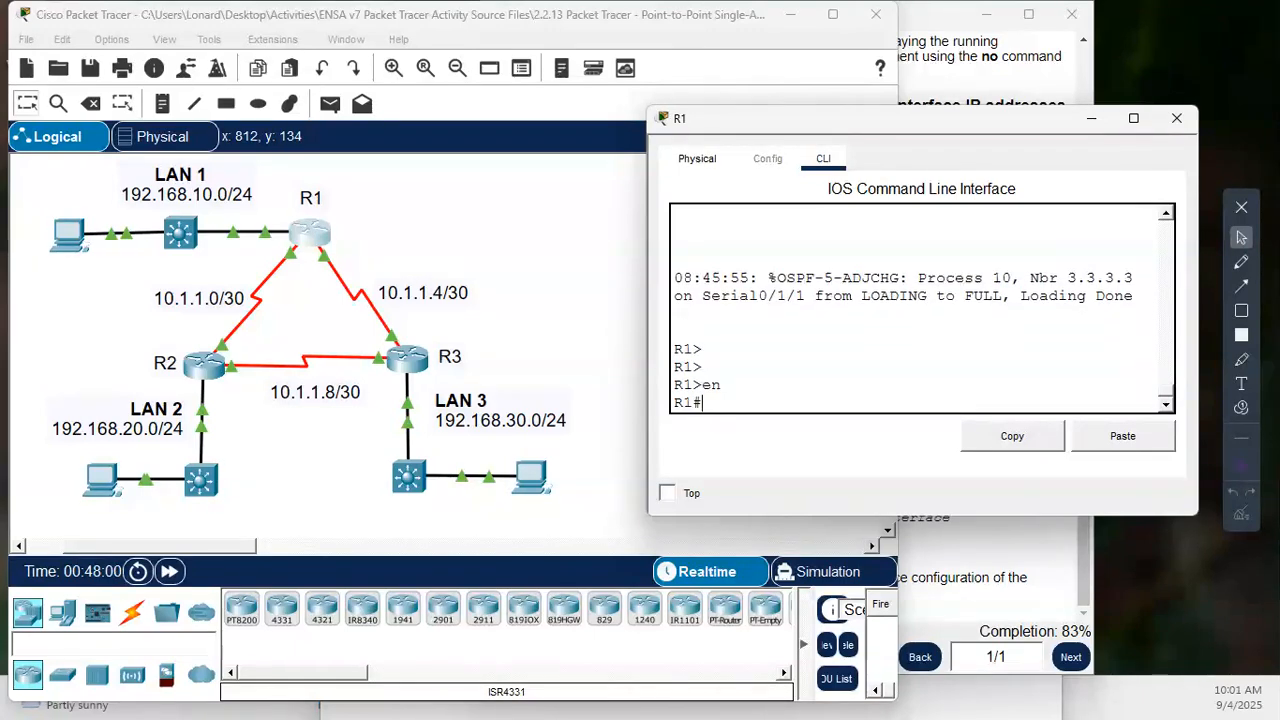
pyautogui.press('Return')
pyautogui.press('Return')
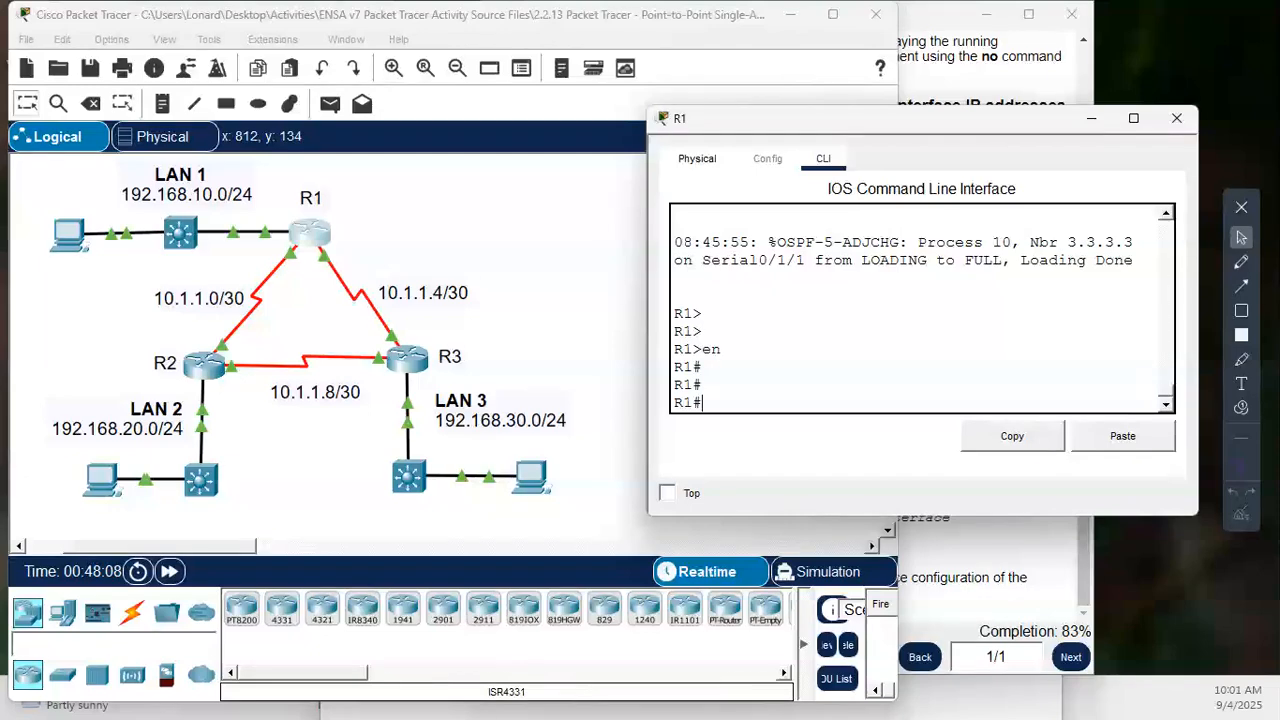
pyautogui.write('conf t')
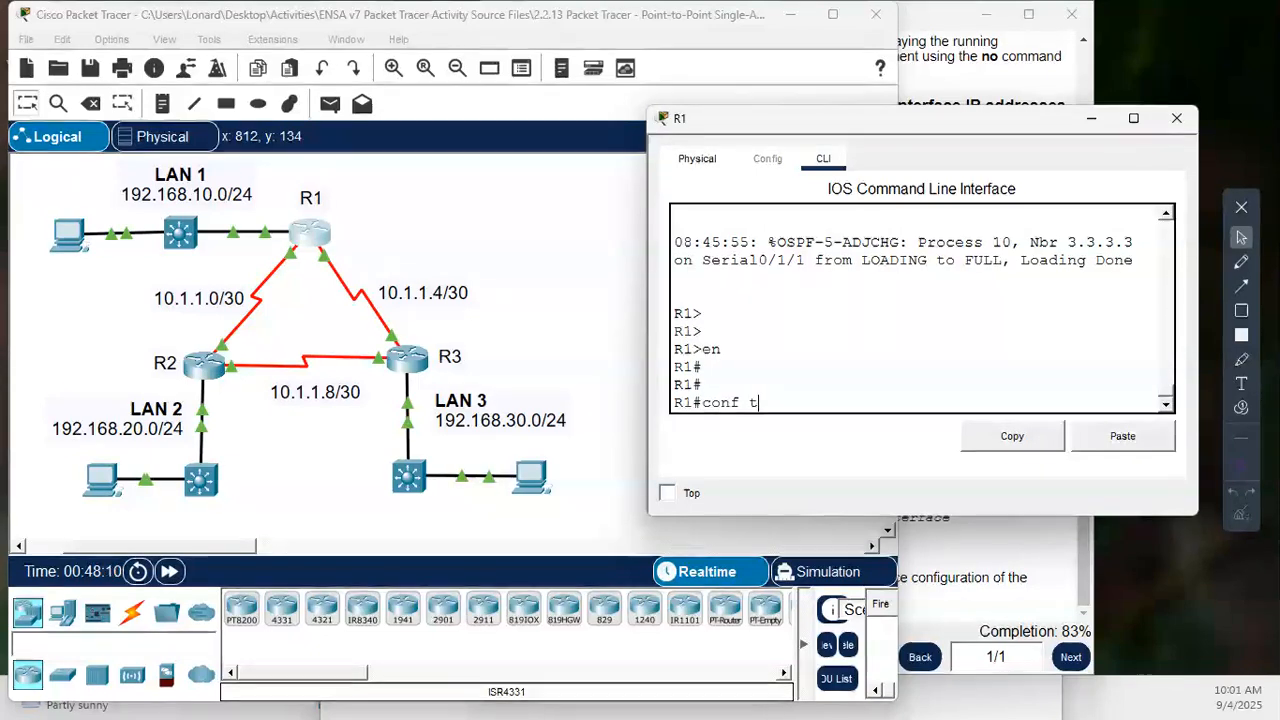
pyautogui.press('Return')
pyautogui.press('Return')
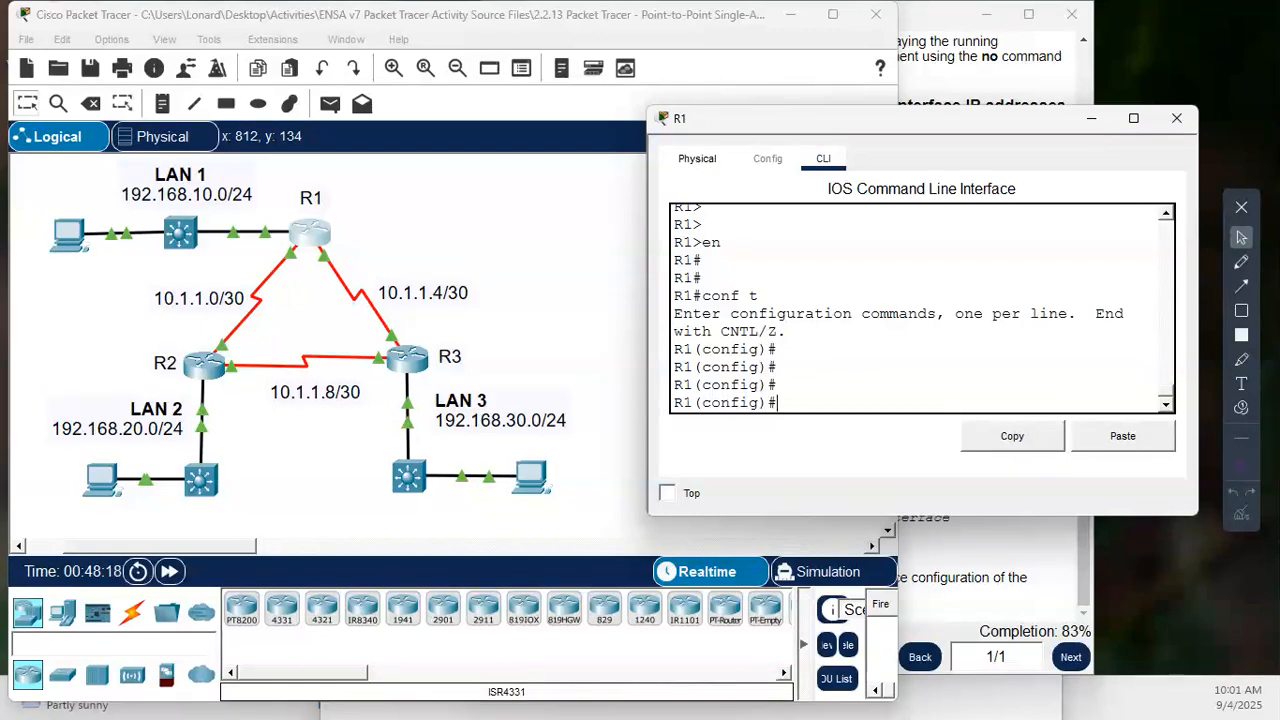
pyautogui.hotkey('ctrl', 'z')
pyautogui.press('Return')
pyautogui.press('Return')
pyautogui.press('Return')
pyautogui.press('Return')
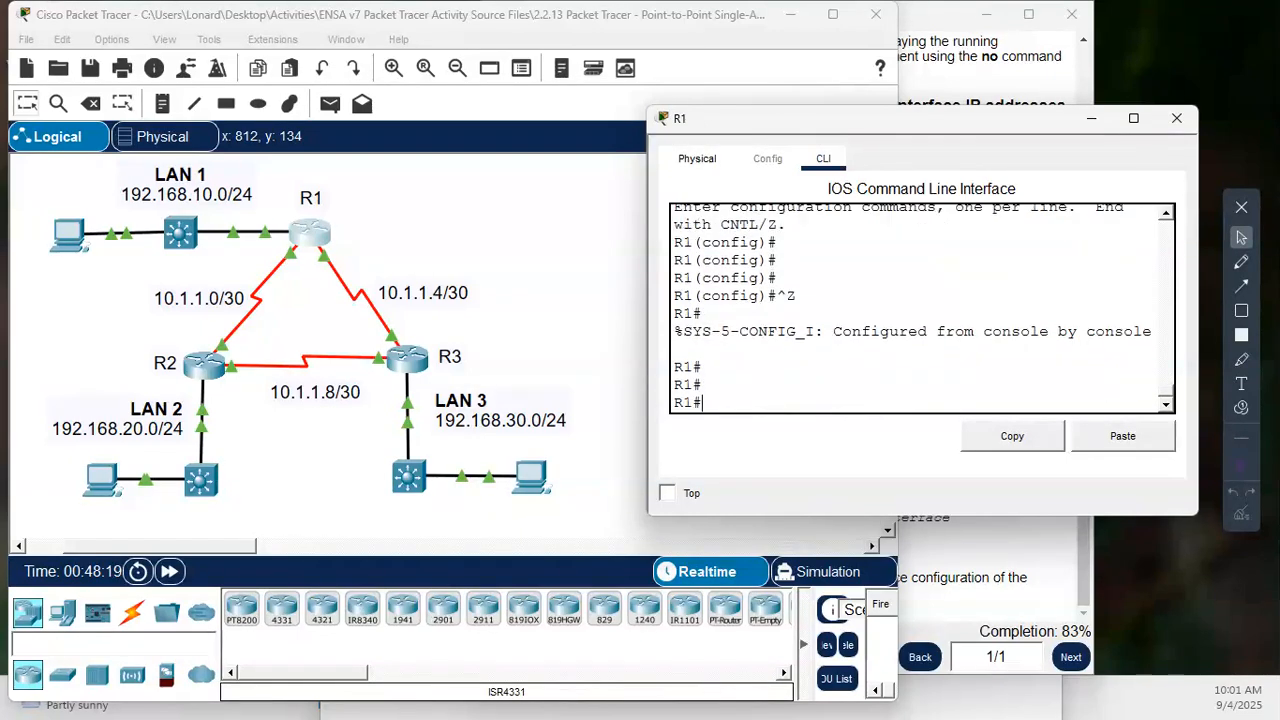
# - Display R1's interface summary with show ip int brief and identify its LAN interface
pyautogui.write('show ')
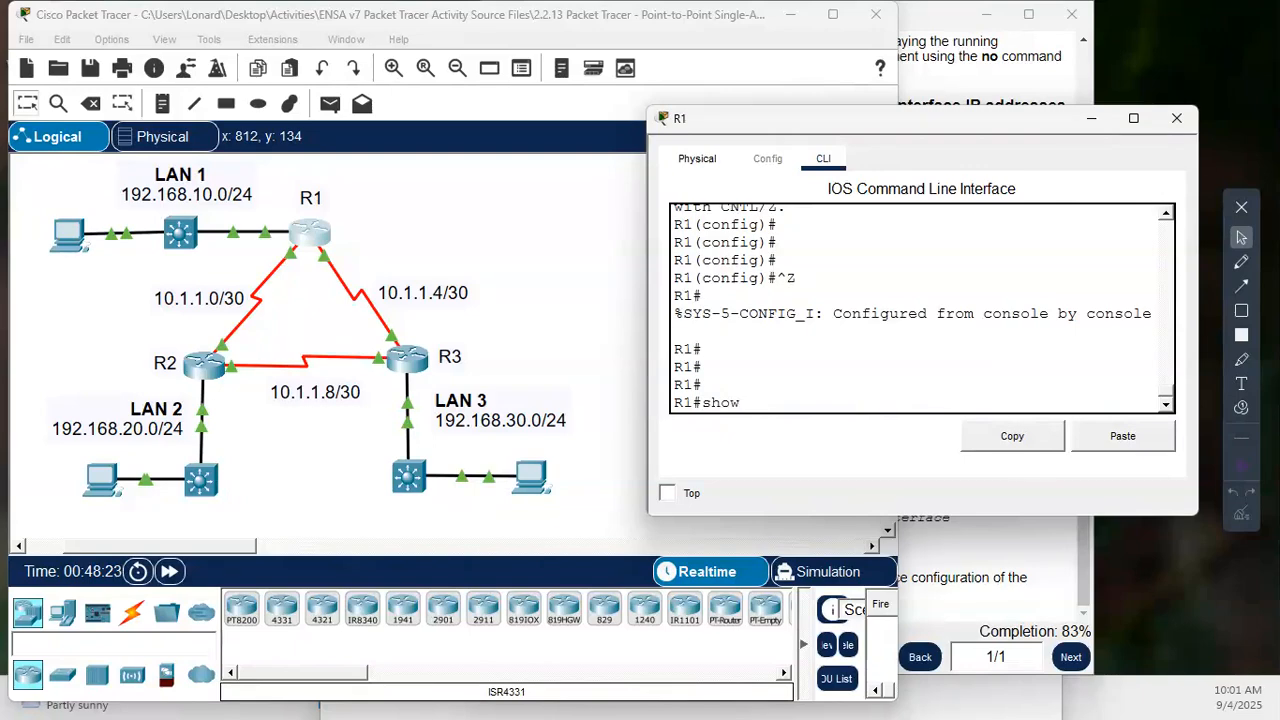
pyautogui.write('ip int bri')
pyautogui.press('Tab')
pyautogui.press('Return')
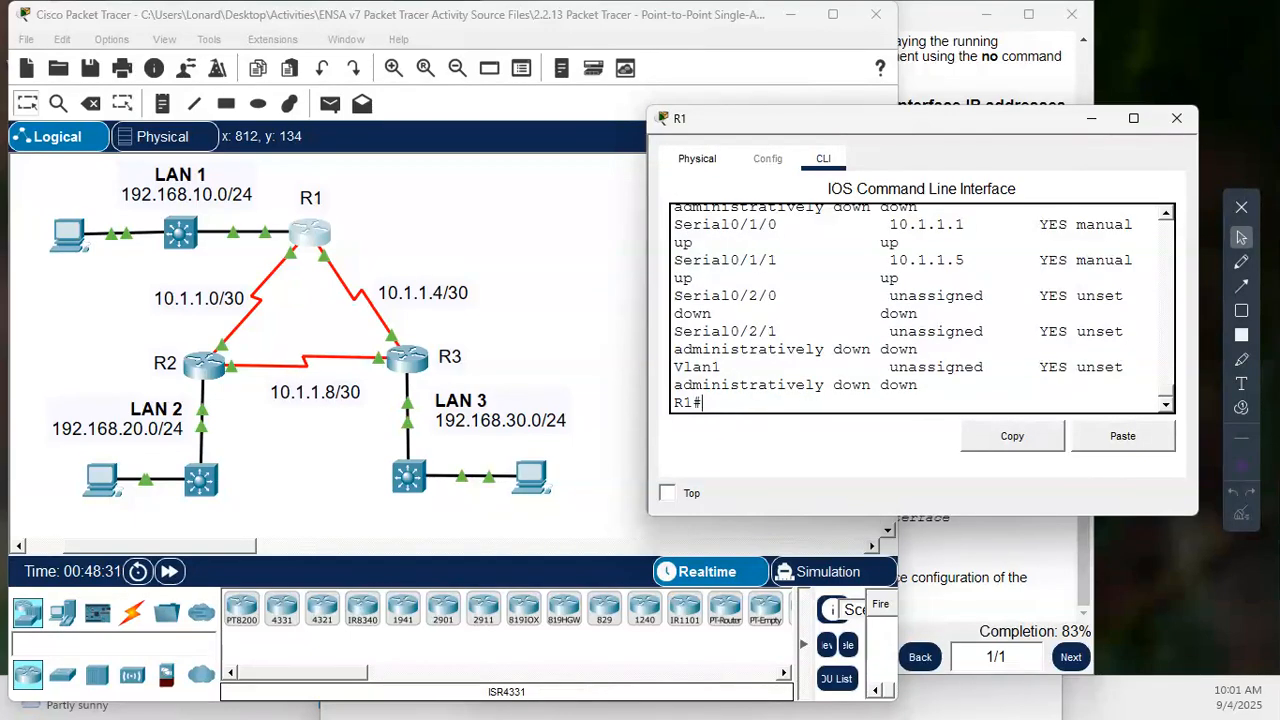
pyautogui.scroll(1, 921, 308)
pyautogui.scroll(1, 921, 308)
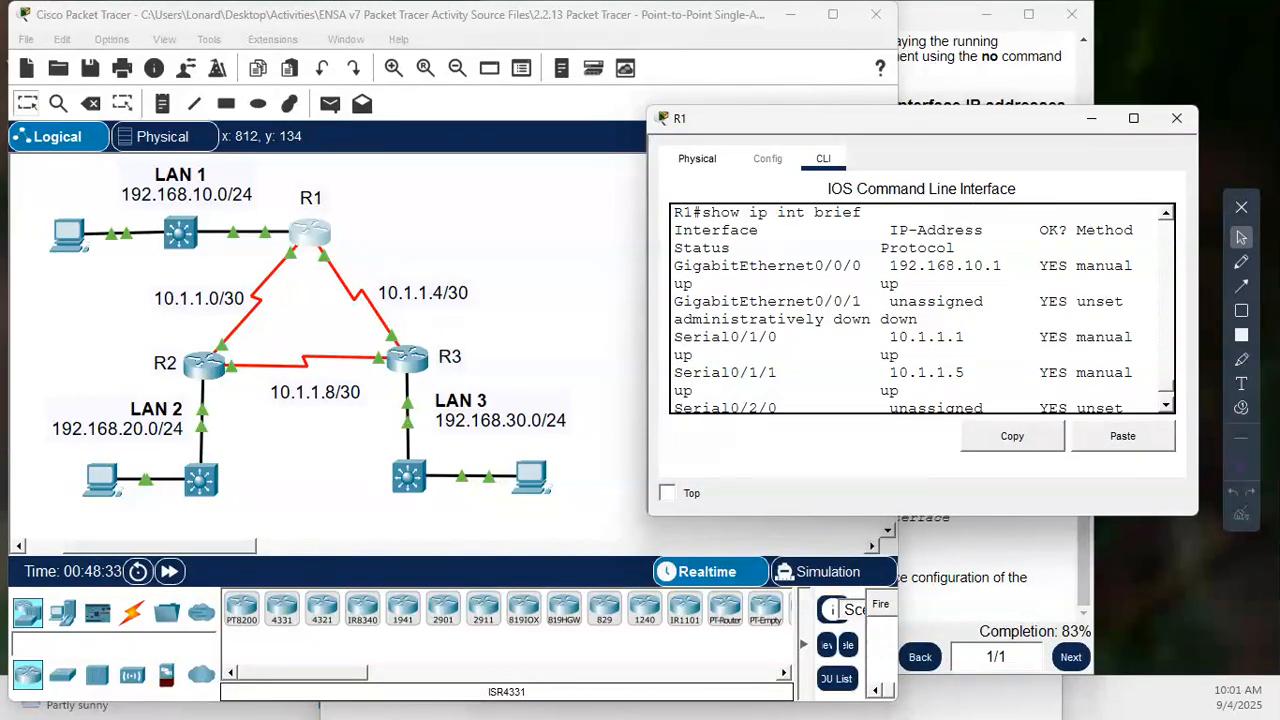
pyautogui.moveTo(871, 265); pyautogui.dragTo(673, 265)
pyautogui.click(733, 394)
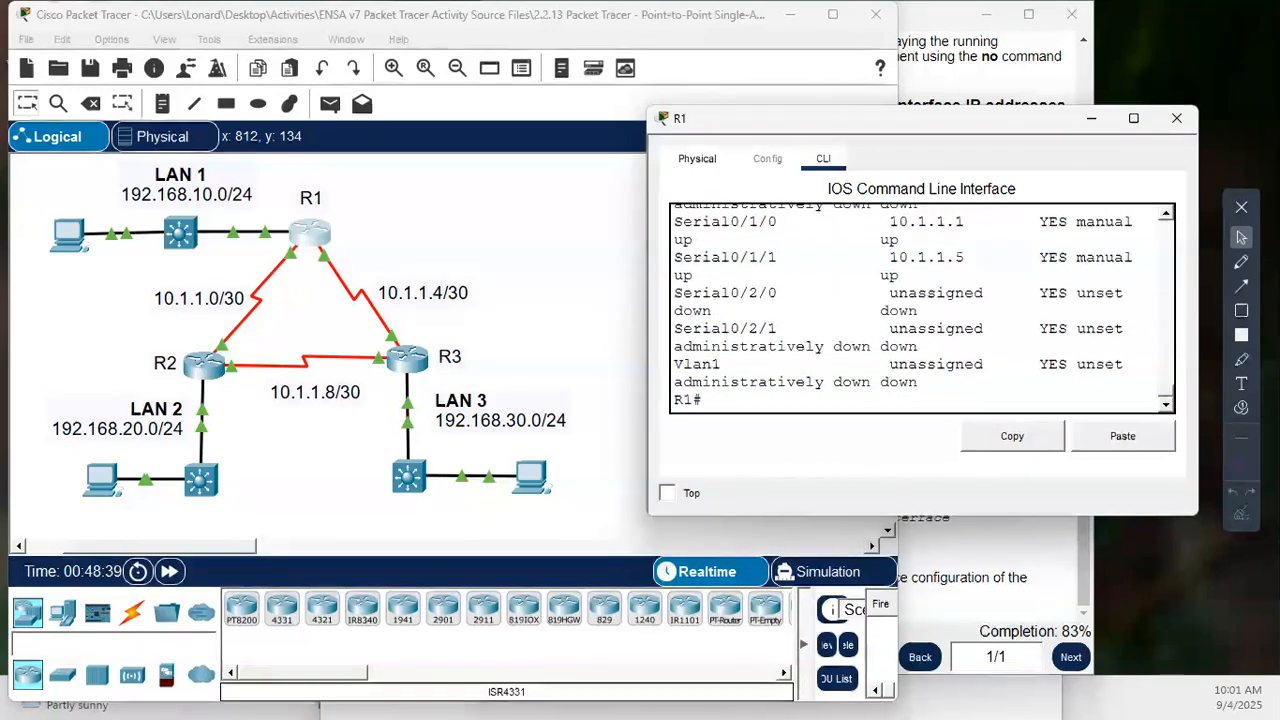
# - Enter global configuration on R1 and open OSPF router configuration with process ID 10
pyautogui.write('conf t')
pyautogui.press('Return')
pyautogui.press('Return')
pyautogui.press('Return')
pyautogui.press('Return')
pyautogui.press('Return')
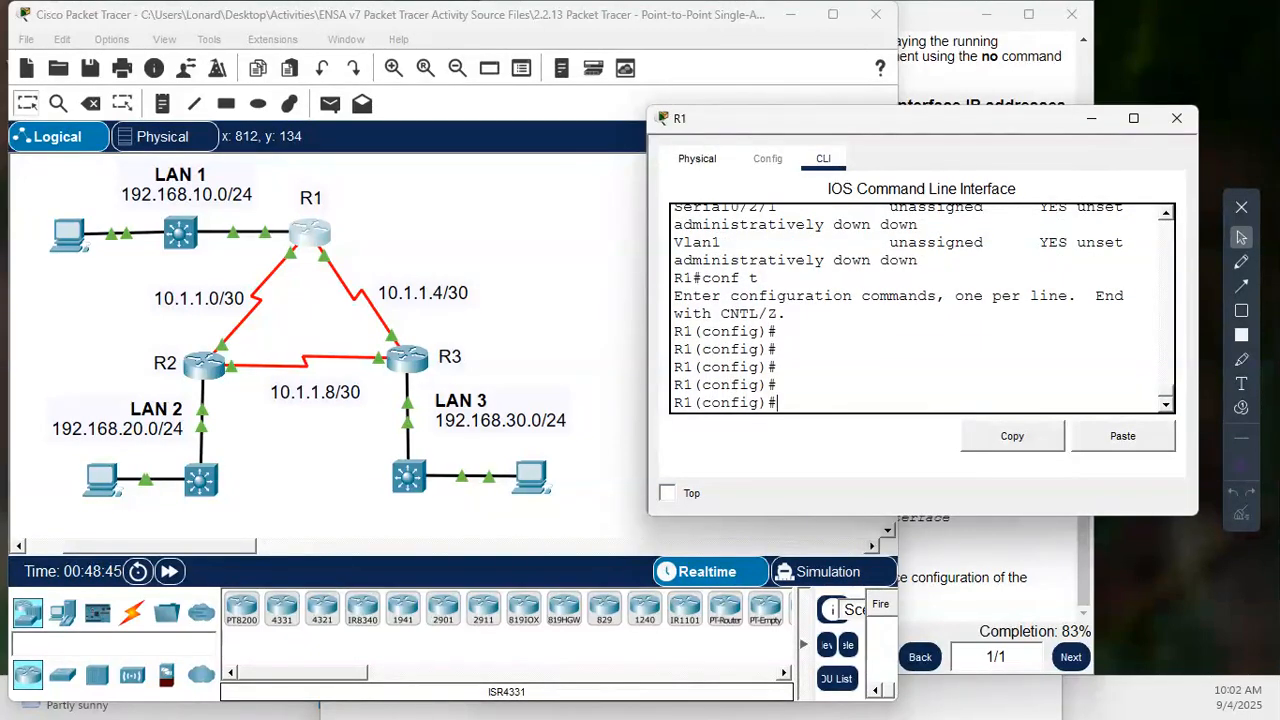
pyautogui.write('router ospf 10')
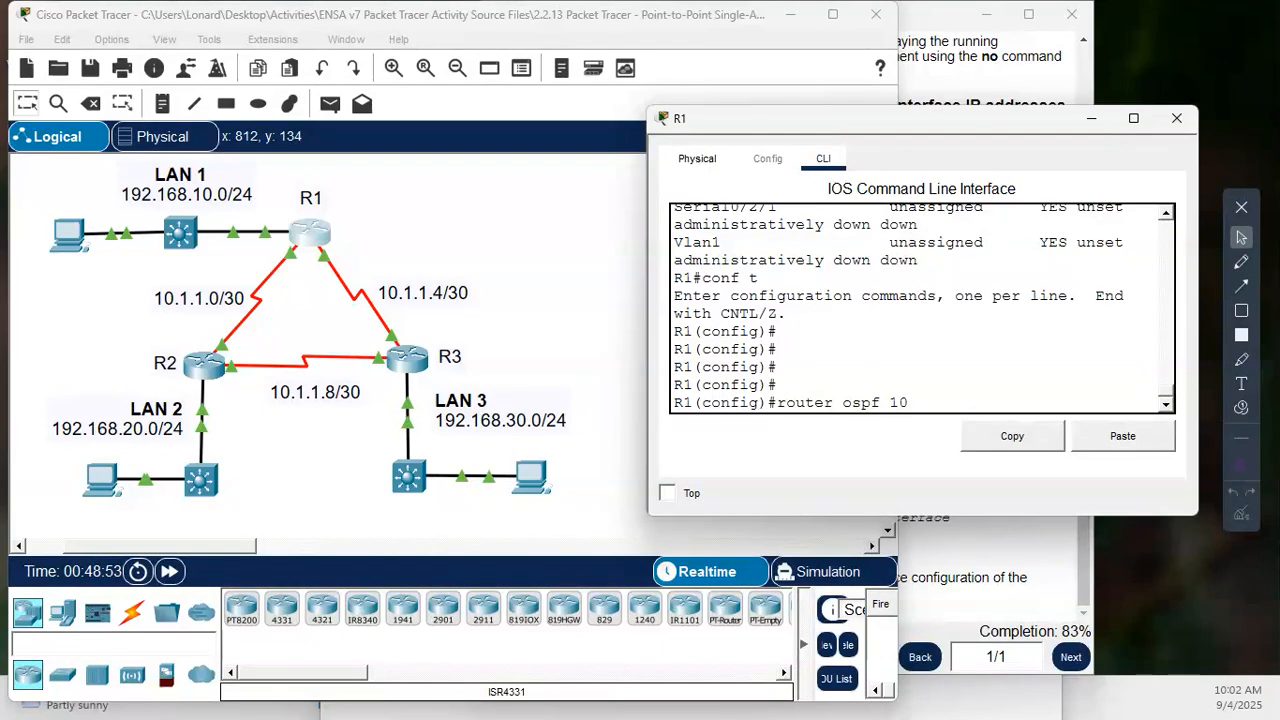
pyautogui.press('Return')
pyautogui.press('Return')
pyautogui.press('Return')
pyautogui.press('Return')
pyautogui.press('Return')
# - Set R1's LAN interface g0/0/0 as a passive interface in OSPF process 10
pyautogui.write('p')
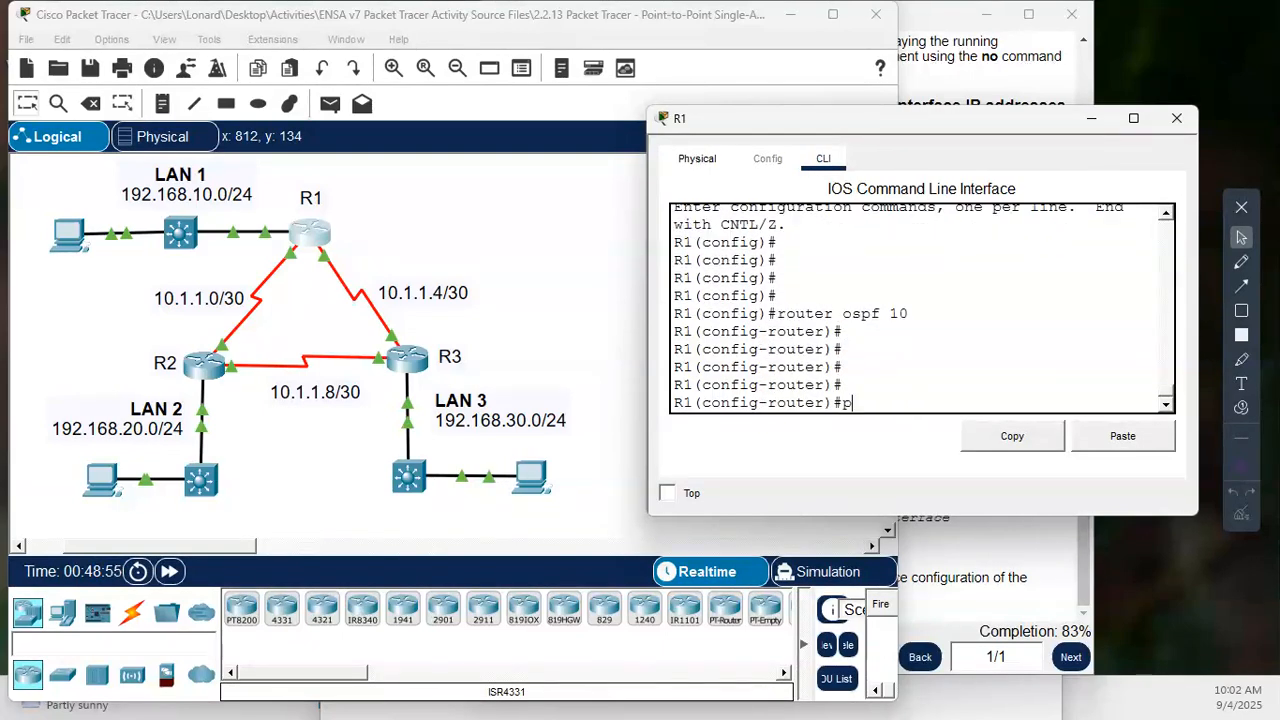
pyautogui.write('ass')
pyautogui.press('Tab')
pyautogui.write('g0/0/0')
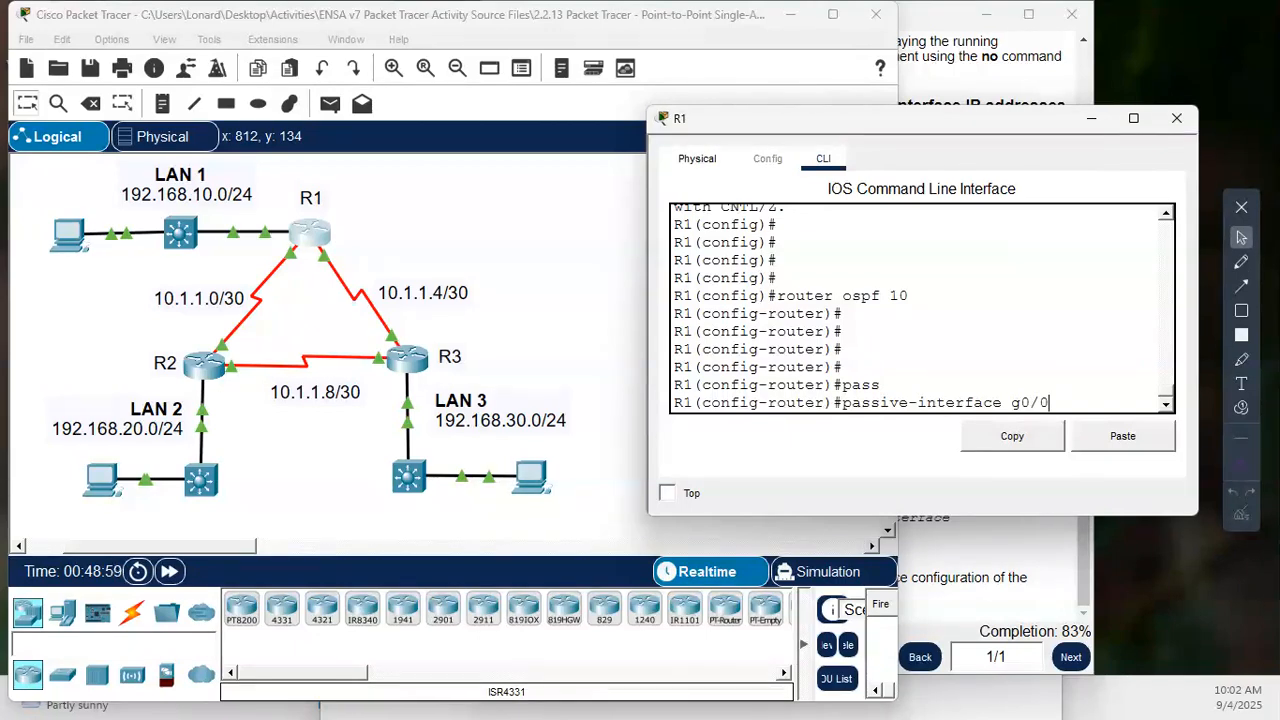
pyautogui.press('Return')
pyautogui.press('Return')
pyautogui.press('Return')
pyautogui.press('Return')
pyautogui.press('Return')
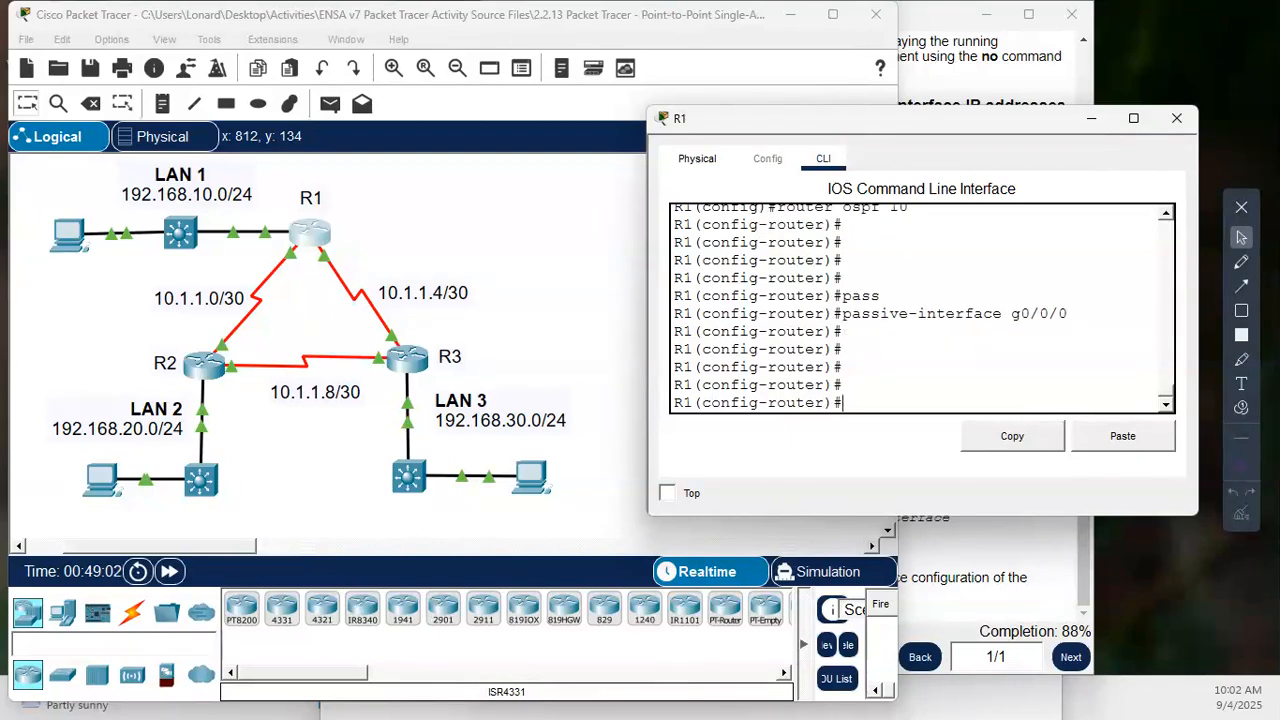
pyautogui.press('Return')
pyautogui.press('Return')
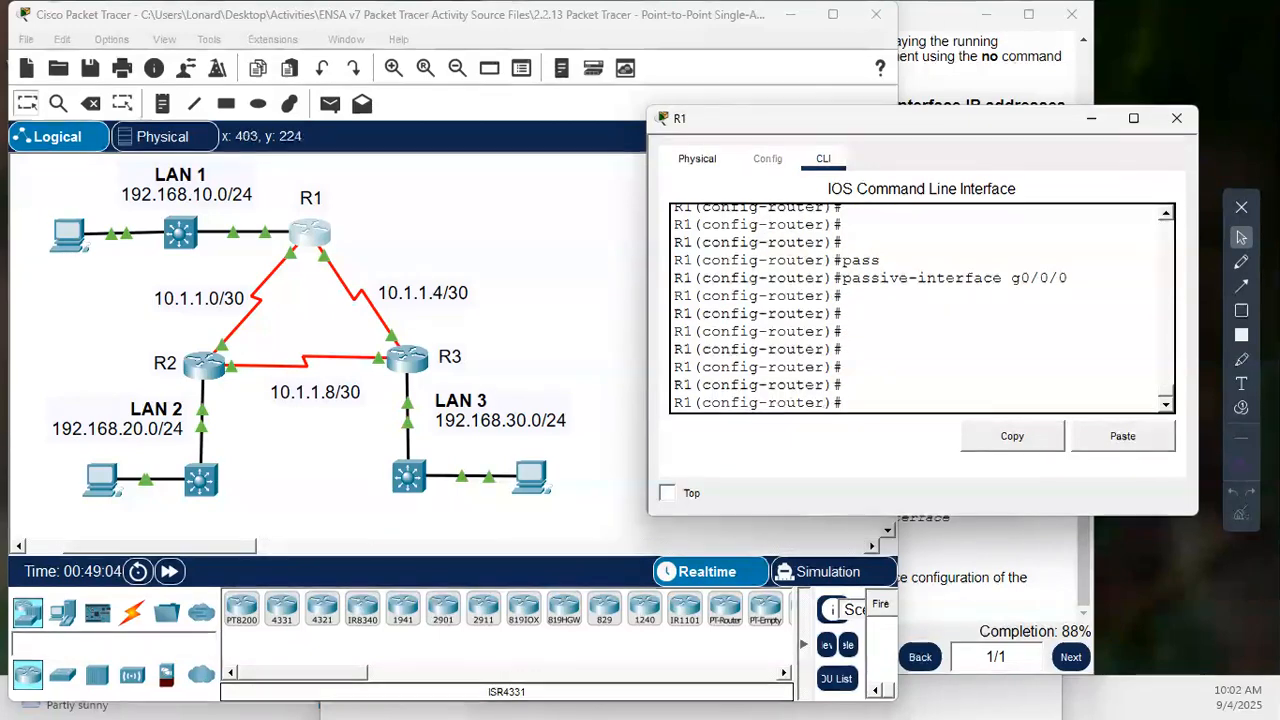
# - On R2's command line, set LAN interface g0/0/0 as a passive interface in the OSPF process
pyautogui.click(207, 365)
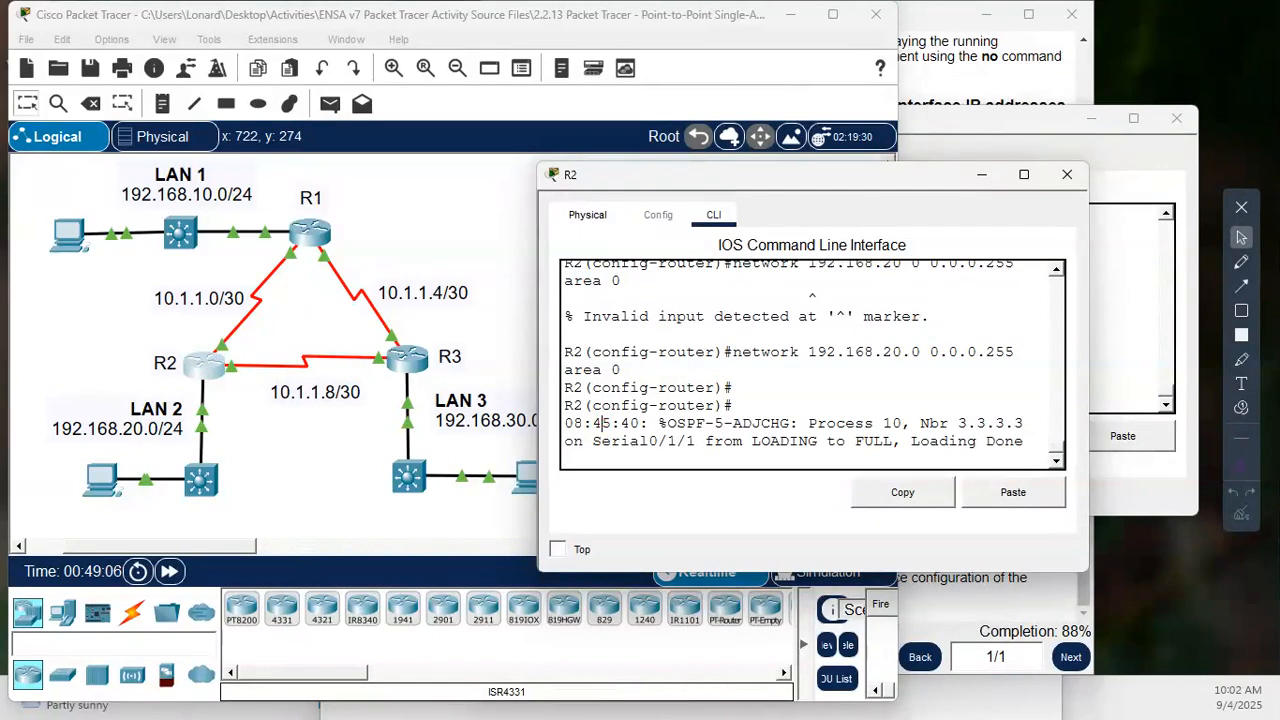
pyautogui.press('Return')
pyautogui.press('Return')
pyautogui.press('Return')
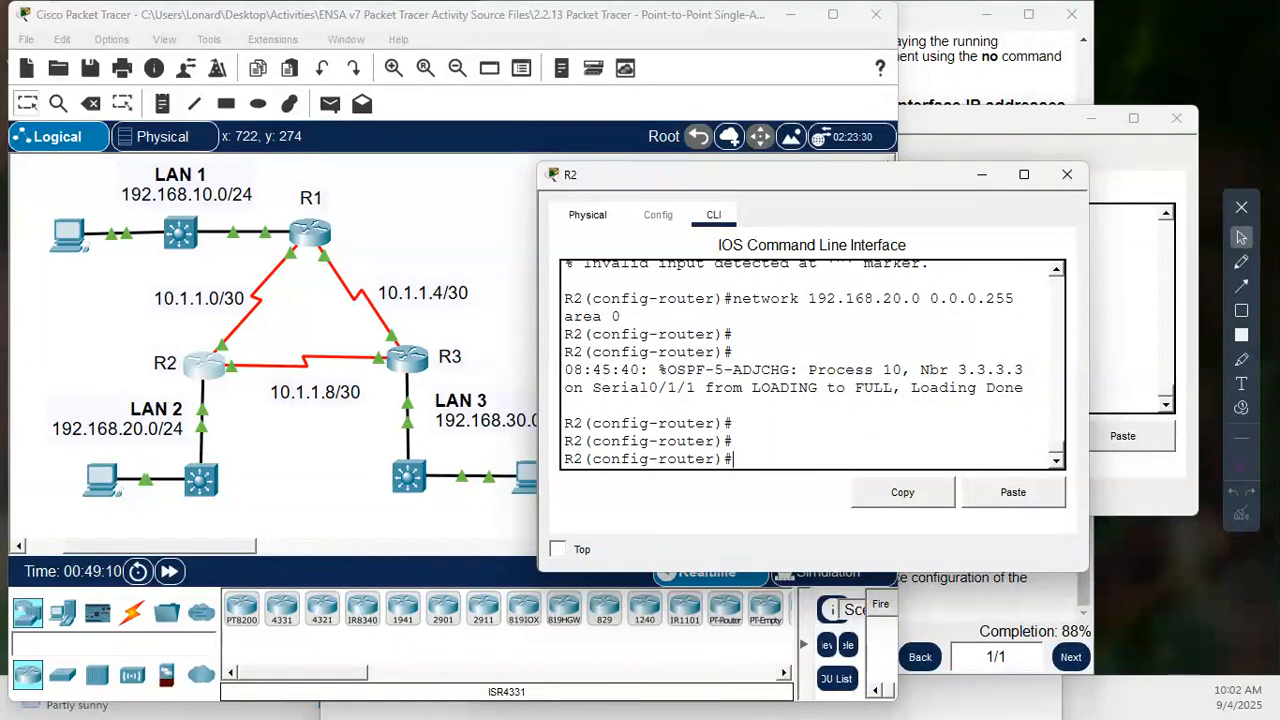
pyautogui.press('Return')
pyautogui.write('pass')
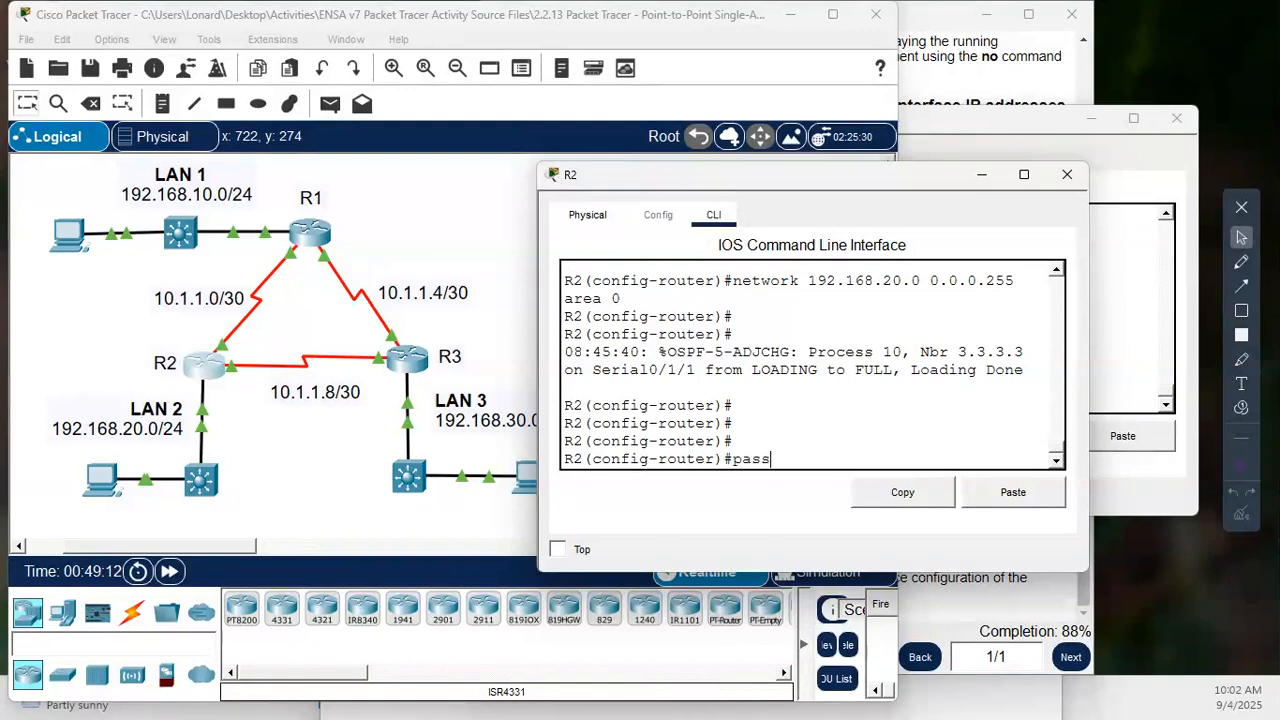
pyautogui.press('Tab')
pyautogui.write('g0/0/0')
pyautogui.press('Return')
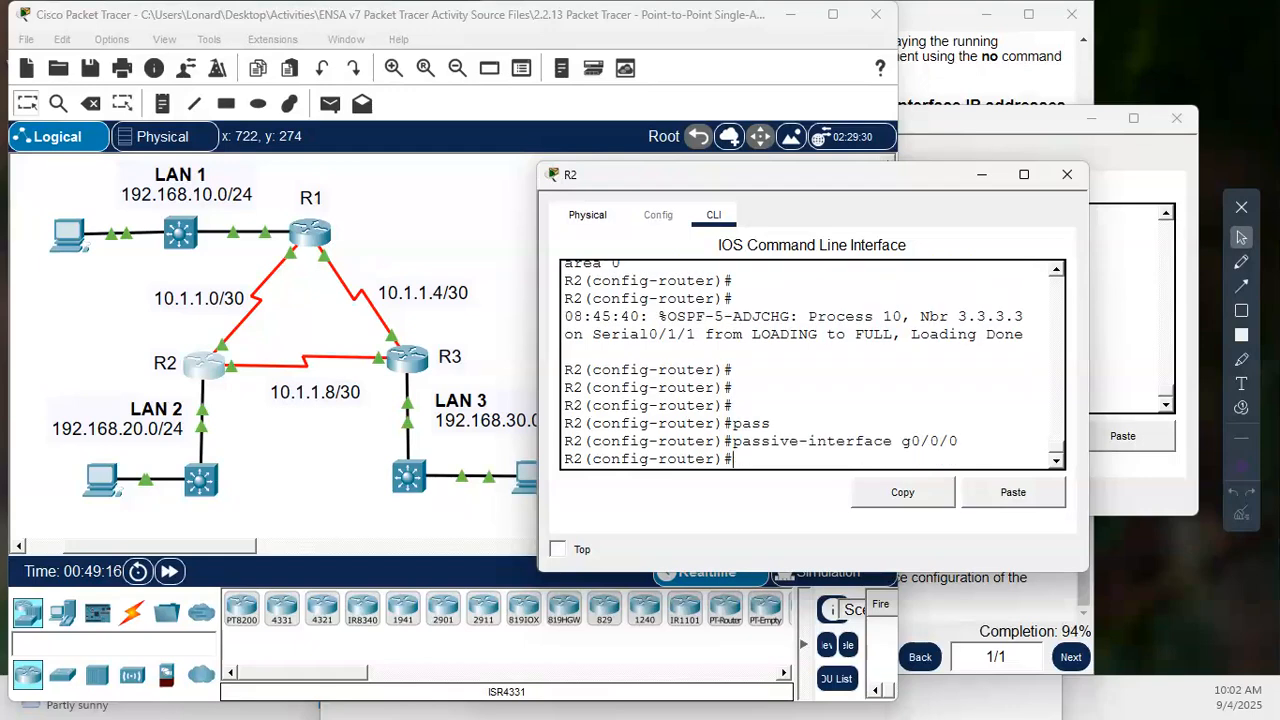
pyautogui.press('Return')
pyautogui.press('Return')
pyautogui.press('Return')
pyautogui.press('Return')
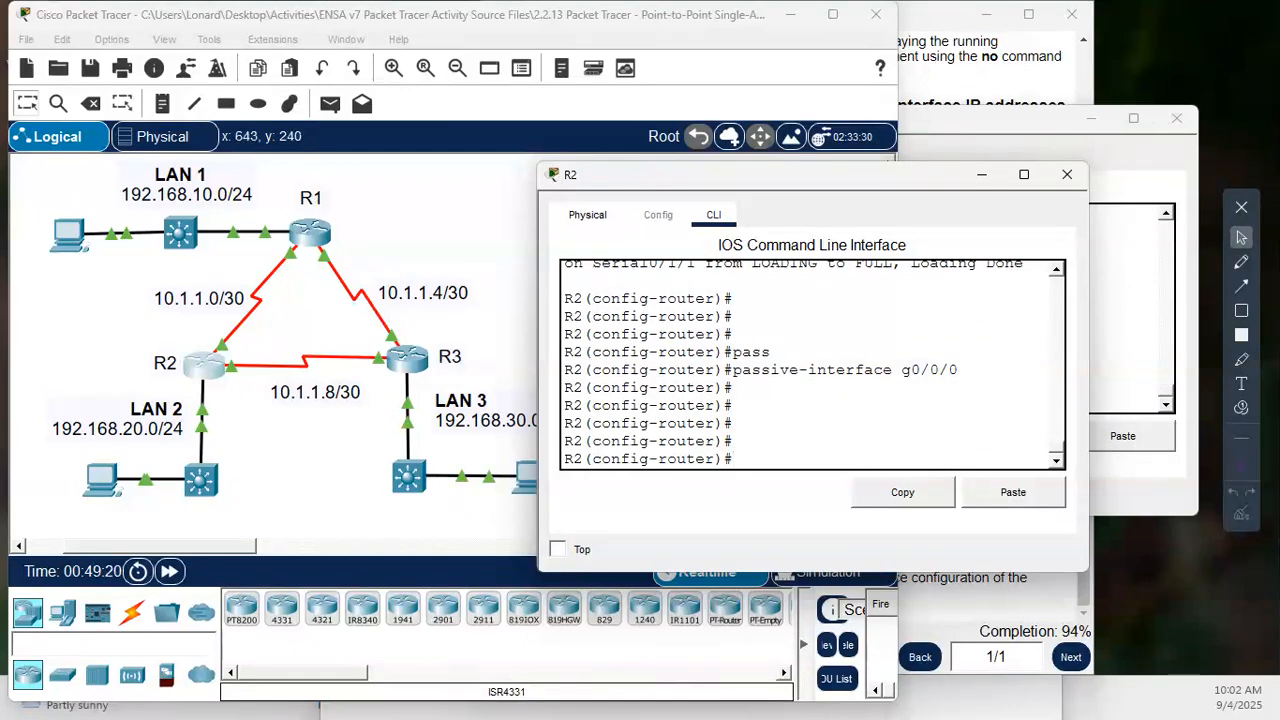
# - Open R3's command line and enter OSPF router configuration with process ID 10
pyautogui.click(409, 357)
pyautogui.click(635, 335)
pyautogui.press('Return')
pyautogui.press('Return')
pyautogui.press('Return')
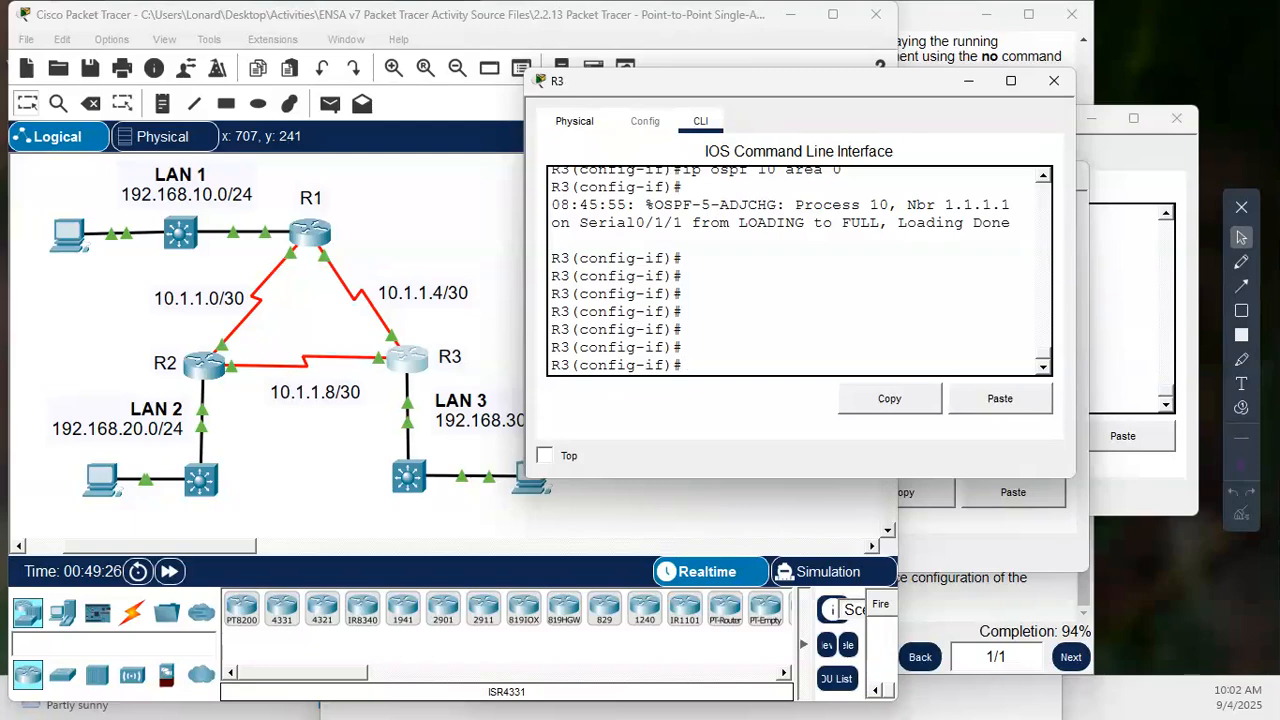
pyautogui.write('e')
pyautogui.write('router osp')
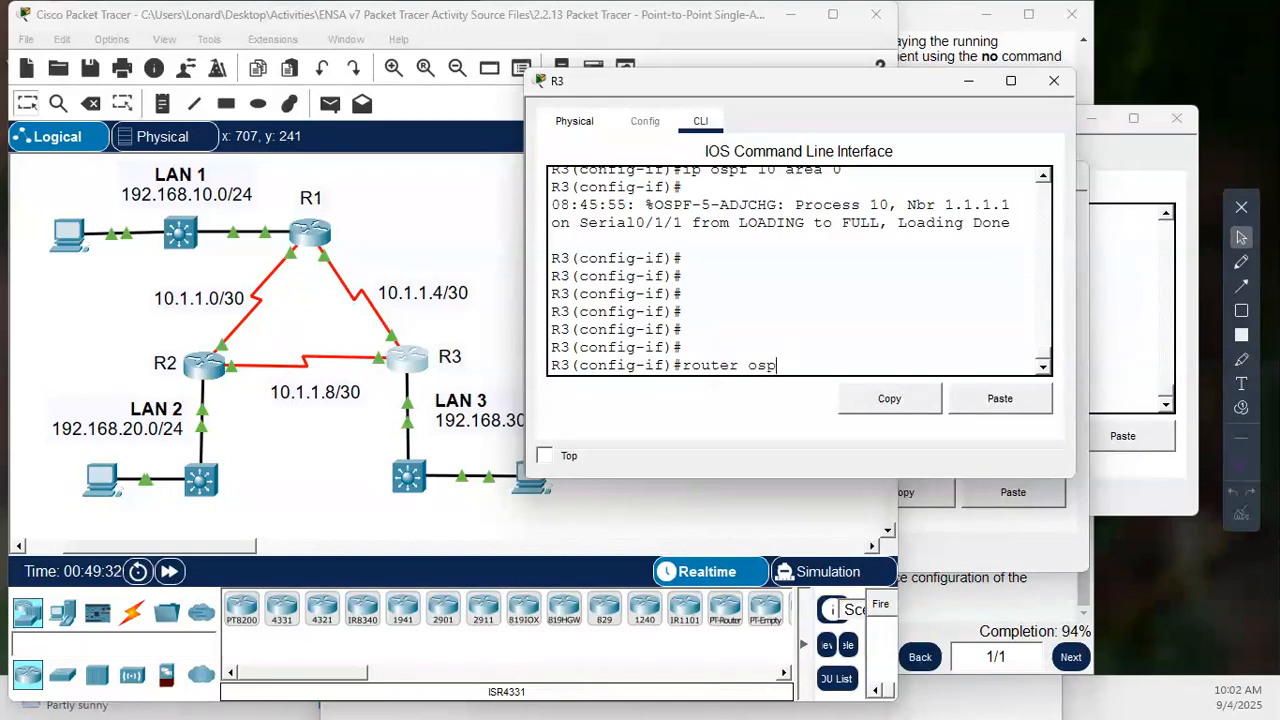
pyautogui.write('f 10')
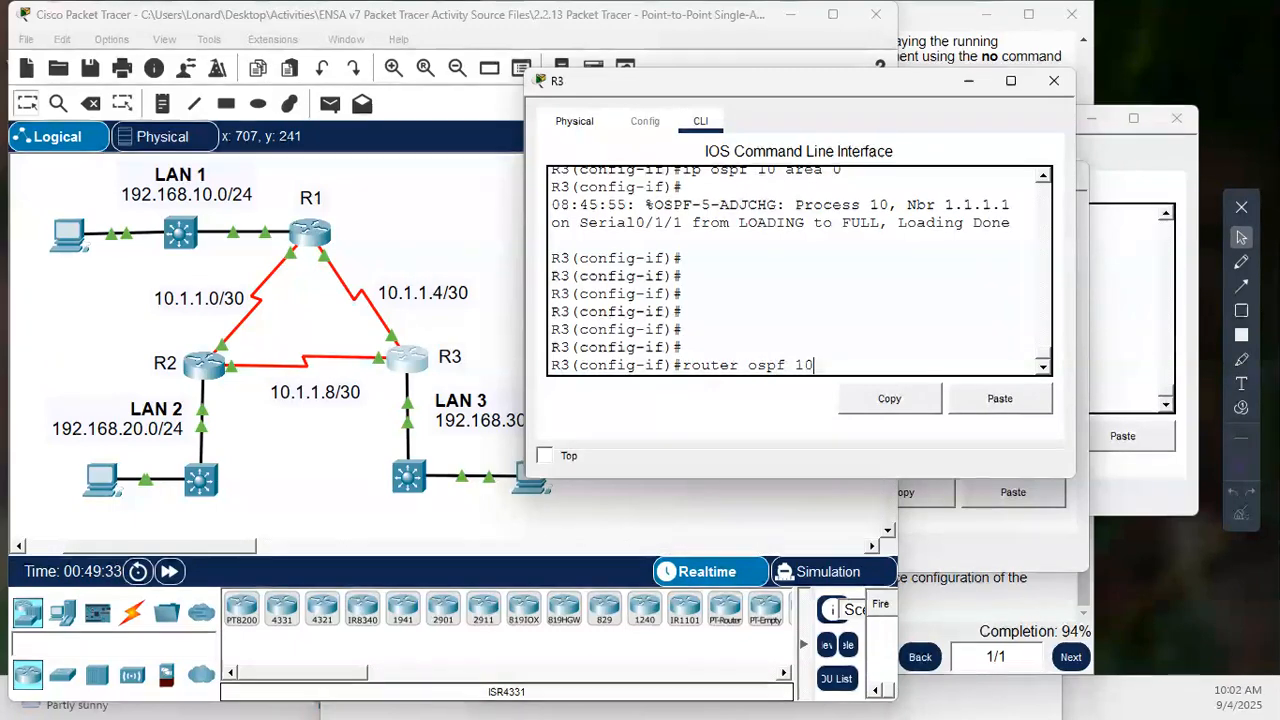
pyautogui.press('Return')
pyautogui.press('Return')
pyautogui.press('Return')
# - Set R3's LAN interface g0/0/0 as a passive interface in OSPF process 10
pyautogui.write('pass')
pyautogui.press('Tab')
pyautogui.write('g0/0')
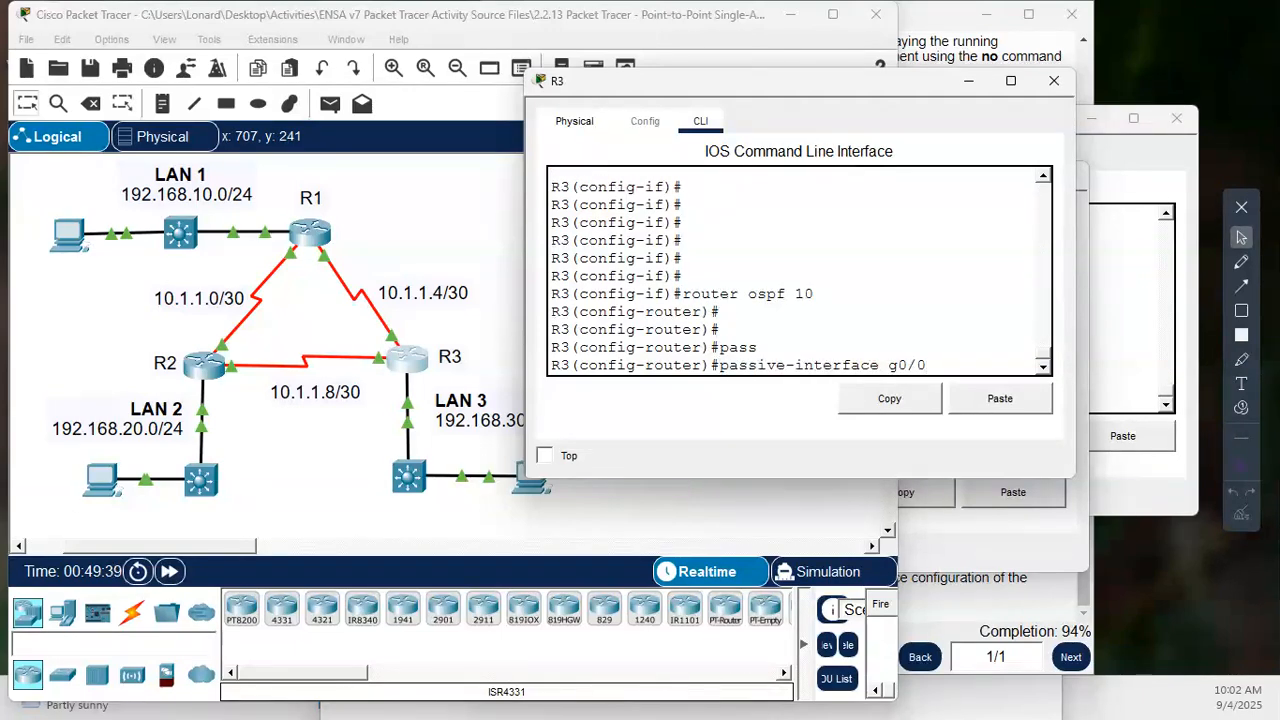
pyautogui.write('/')
pyautogui.press('Return')
pyautogui.press('Return')
pyautogui.press('Return')
pyautogui.press('Return')
pyautogui.press('Return')
pyautogui.press('Return')
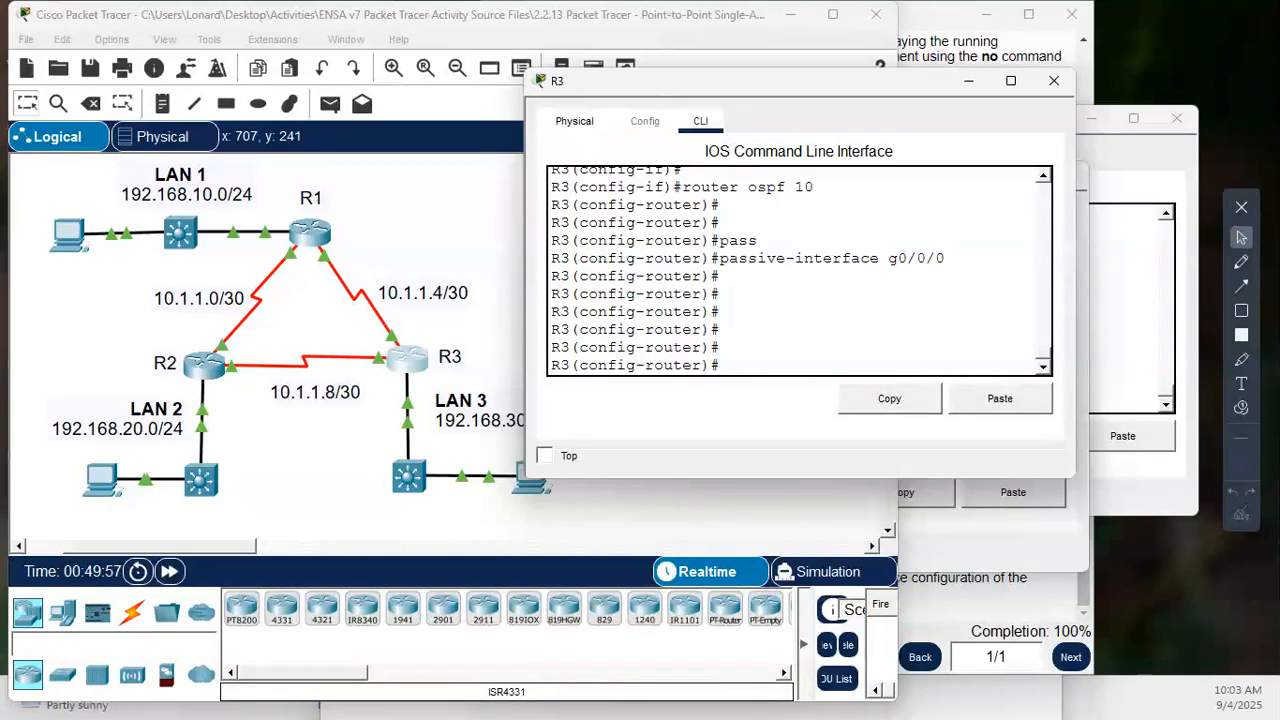
# - Bring the activity instructions forward and review the OSPF and passive interface tasks
pyautogui.click(944, 11)
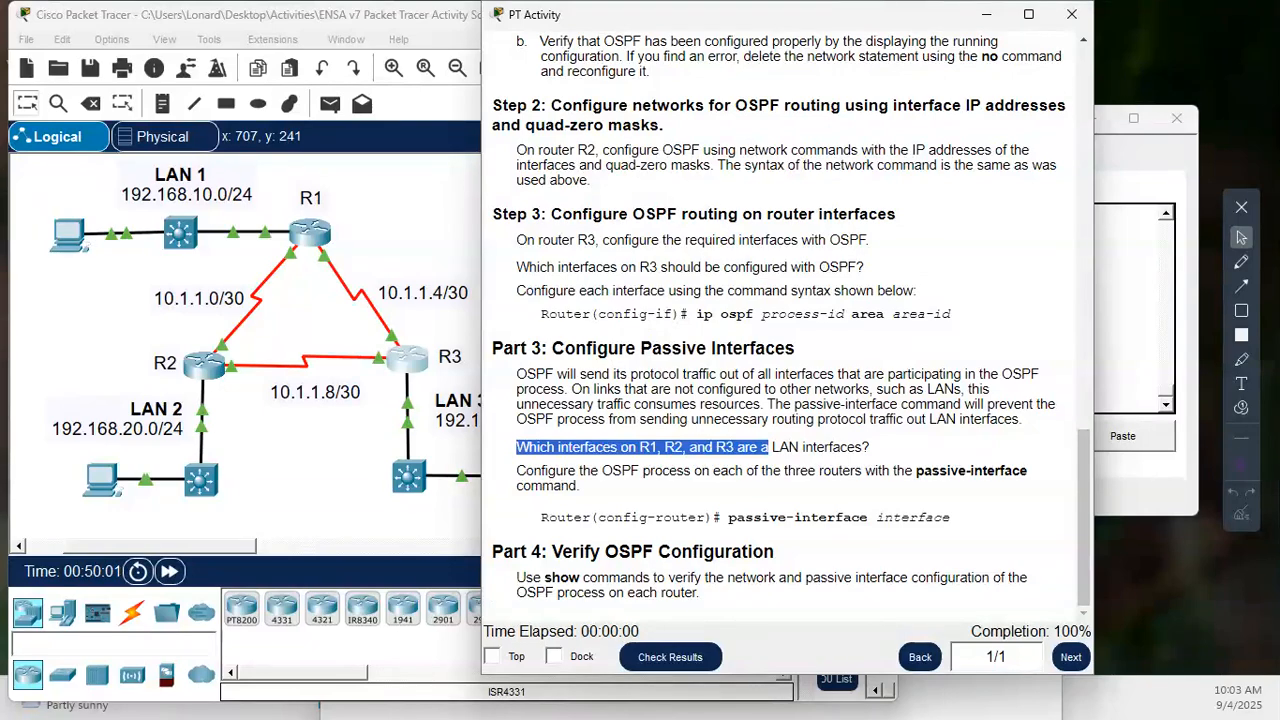
pyautogui.scroll(1, 786, 350)
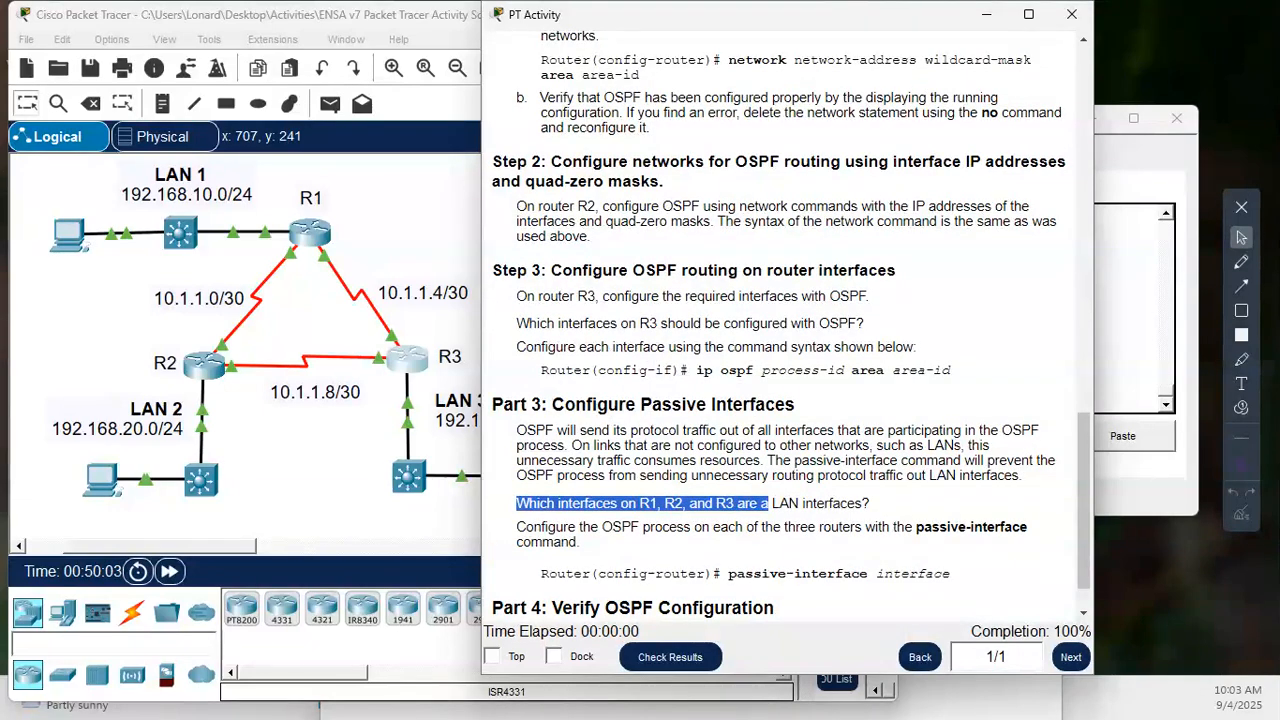